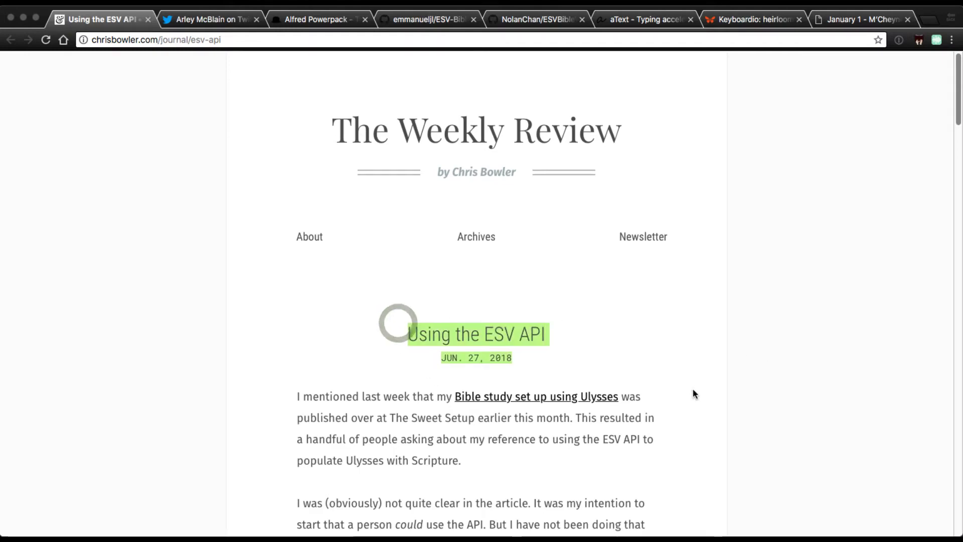
Scroll the ESV API article, then switch Chrome to the Alfred Powerpack tab.
scroll(693, 389, "down", 1)
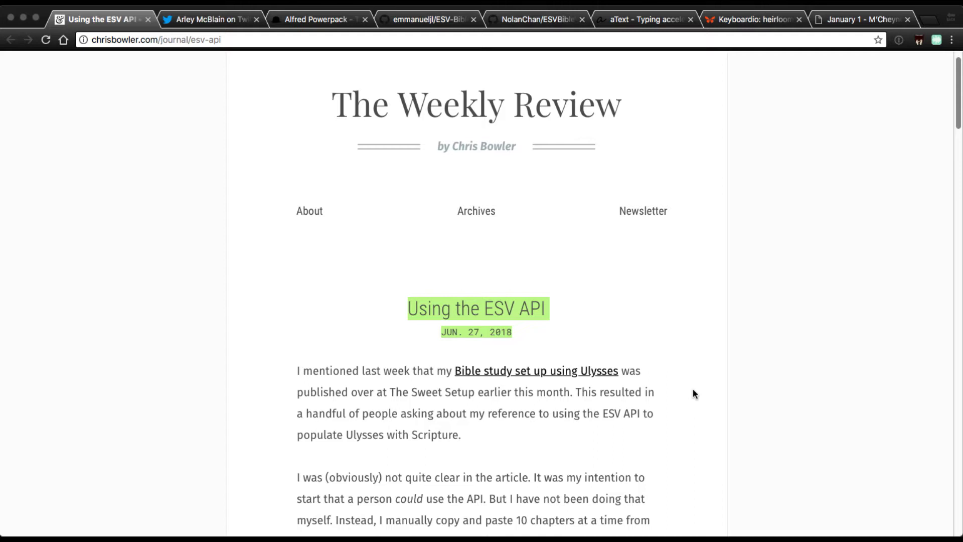
left_click(693, 389)
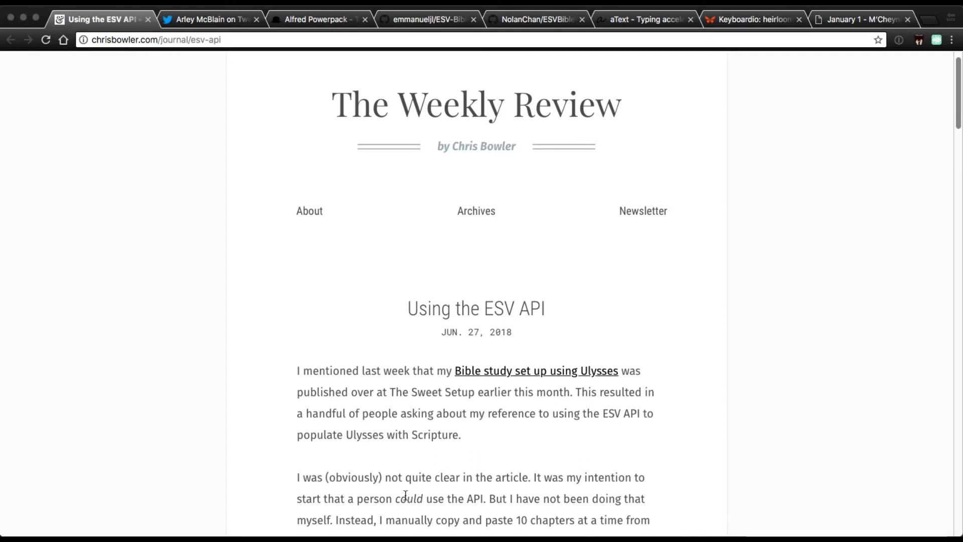
left_click(331, 26)
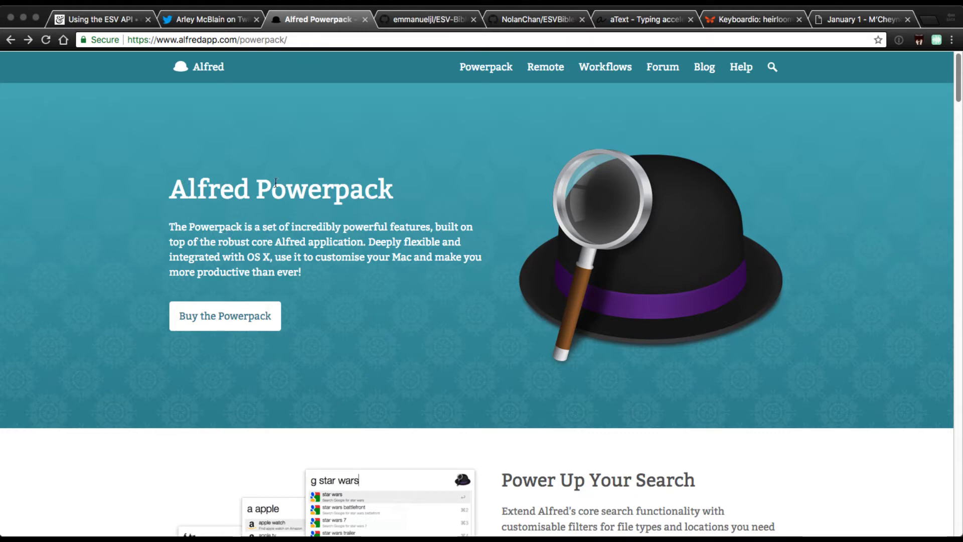
Highlight 'Powerpack' in the heading, then switch to the ESV-Bible-Alfred-workflow GitHub tab.
left_click_drag(270, 188, 412, 215)
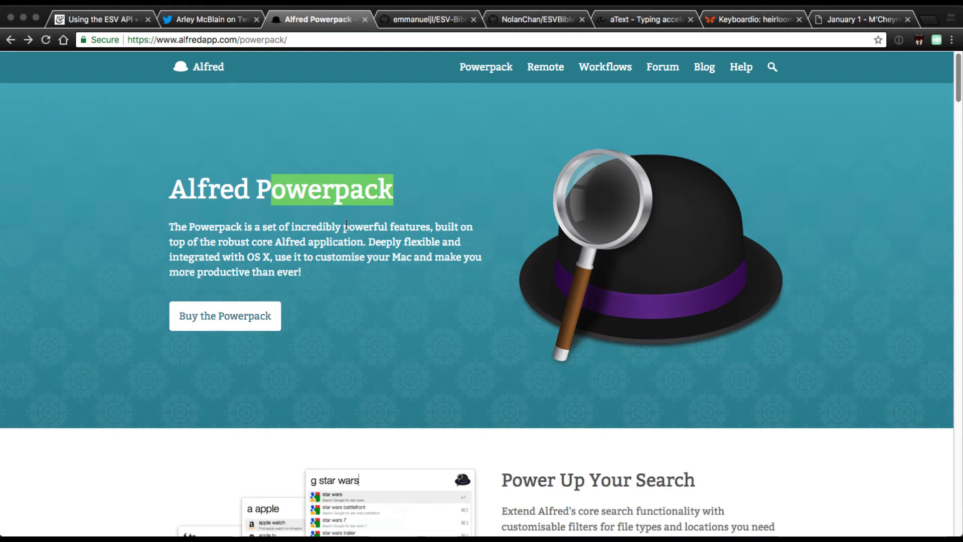
left_click(345, 244)
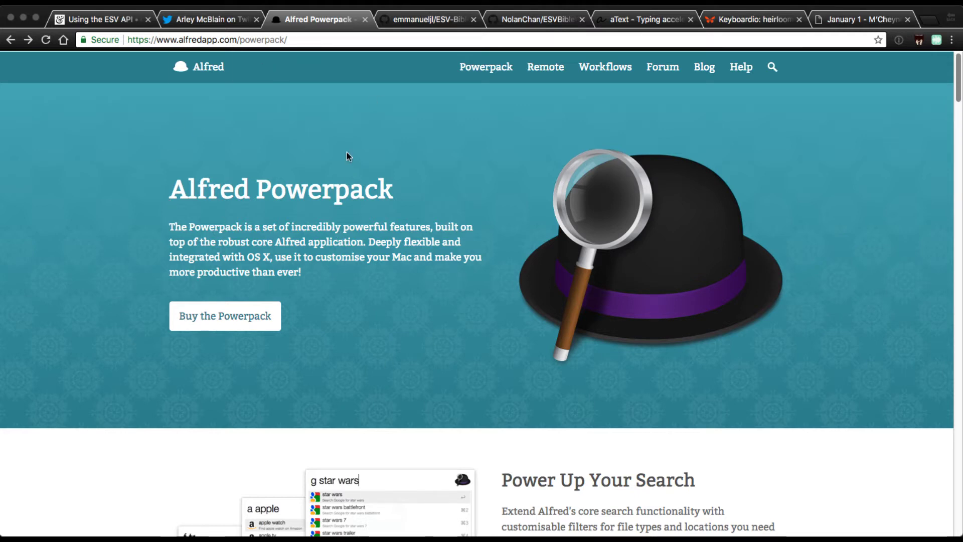
left_click(445, 21)
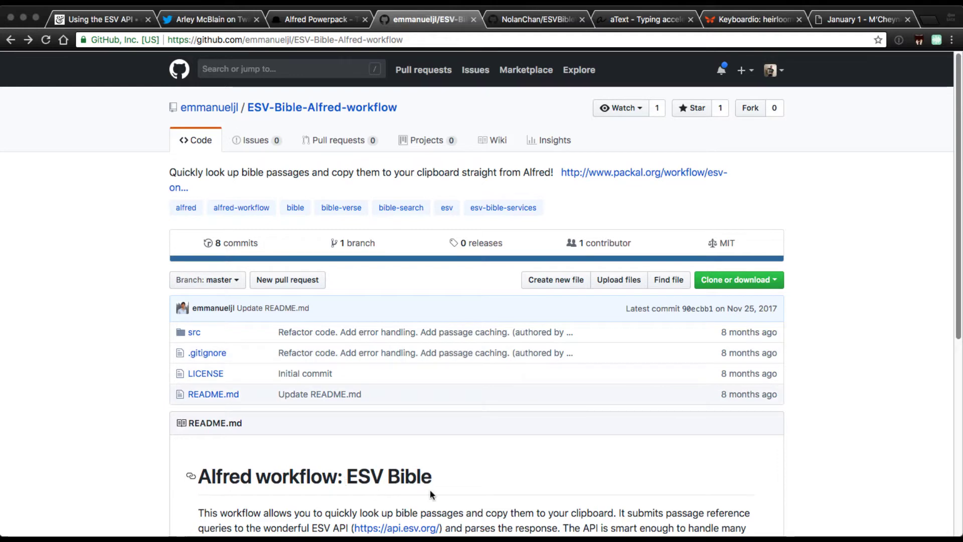
Scroll the README, then switch to the older NolanChan/ESVBibleWorkflow repository tab.
scroll(456, 386, "down", 4)
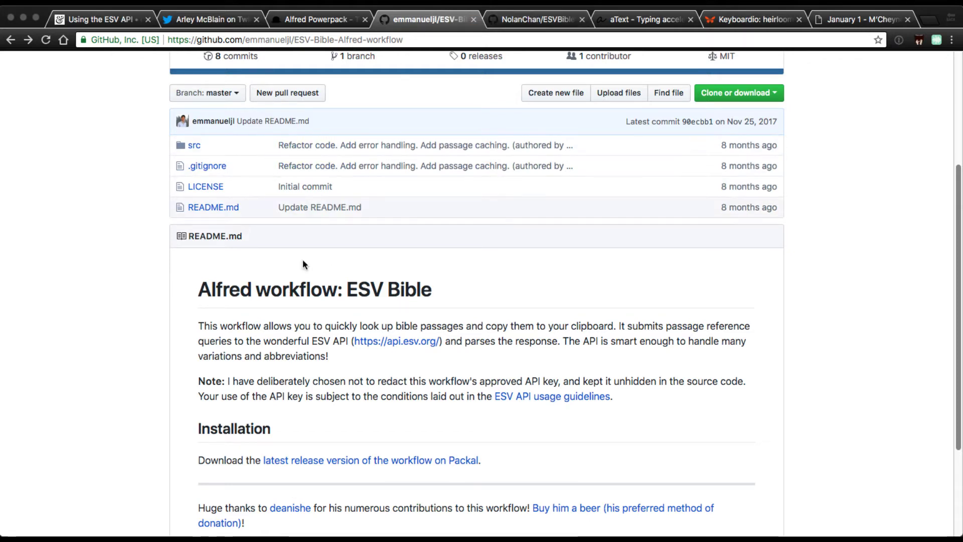
left_click(528, 20)
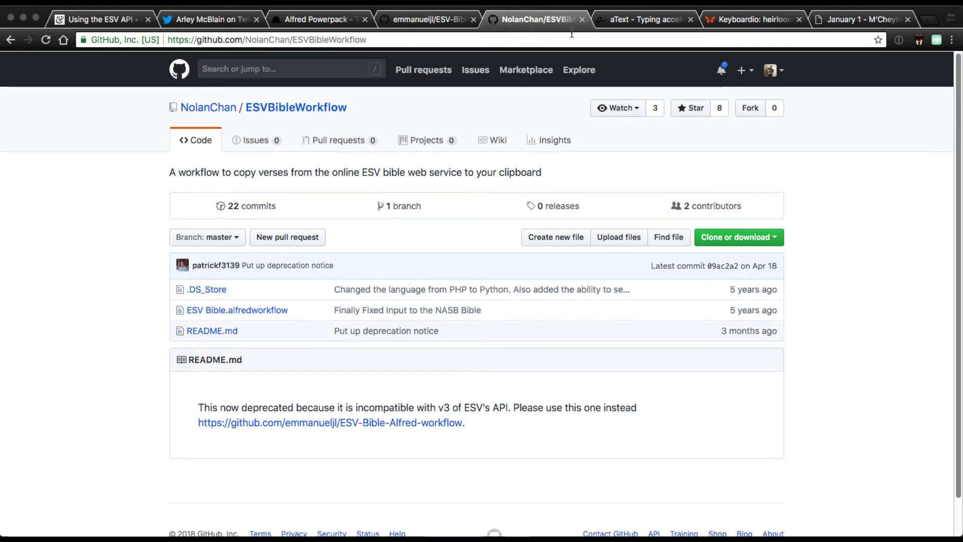
Add blank lines at the top of the untitled Sublime Text note, then return to the browser.
key("super+Tab")
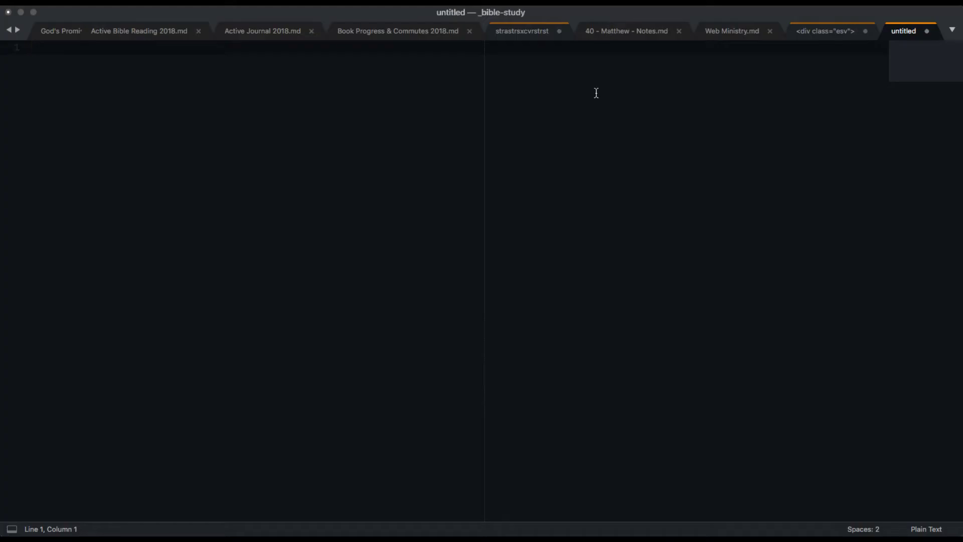
key("Return")
key("Return")
key("Return")
key("alt+space")
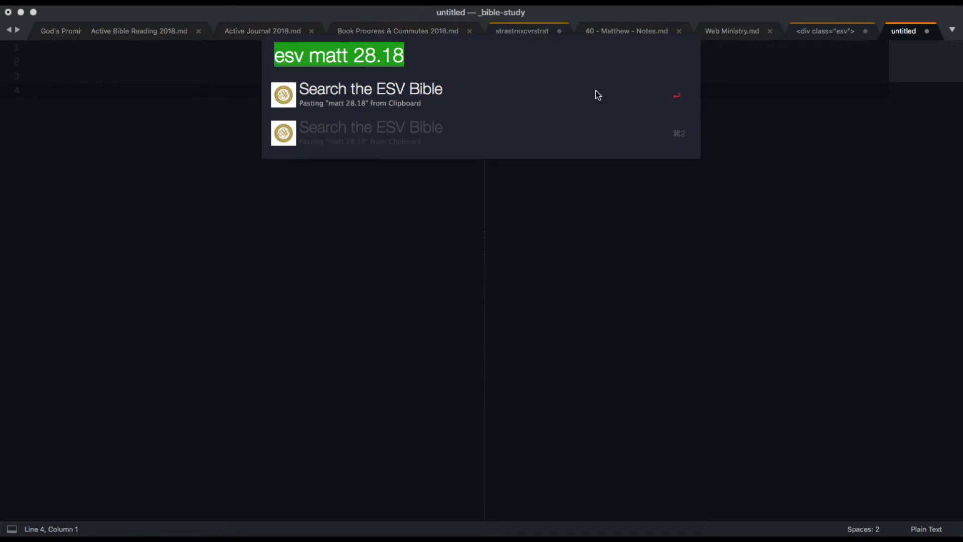
key("BackSpace")
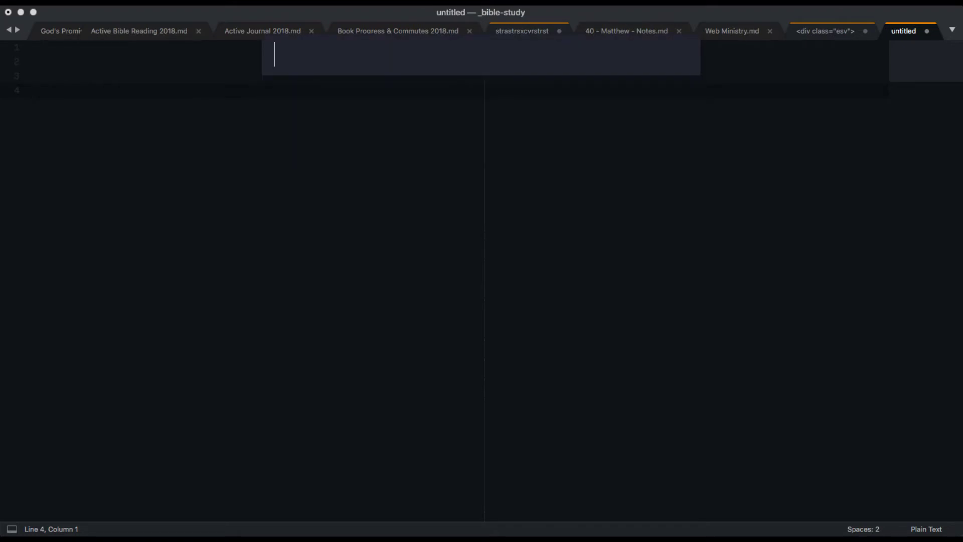
key("Escape")
key("super+Tab")
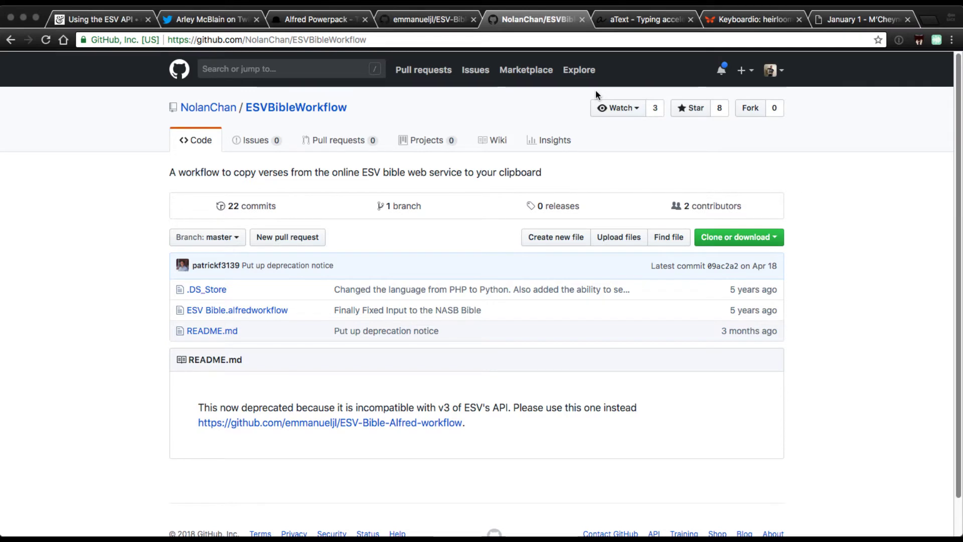
Try the Alfred queries 'rstrstst' and 'photo', clear them, and go back to the note.
key("alt+space")
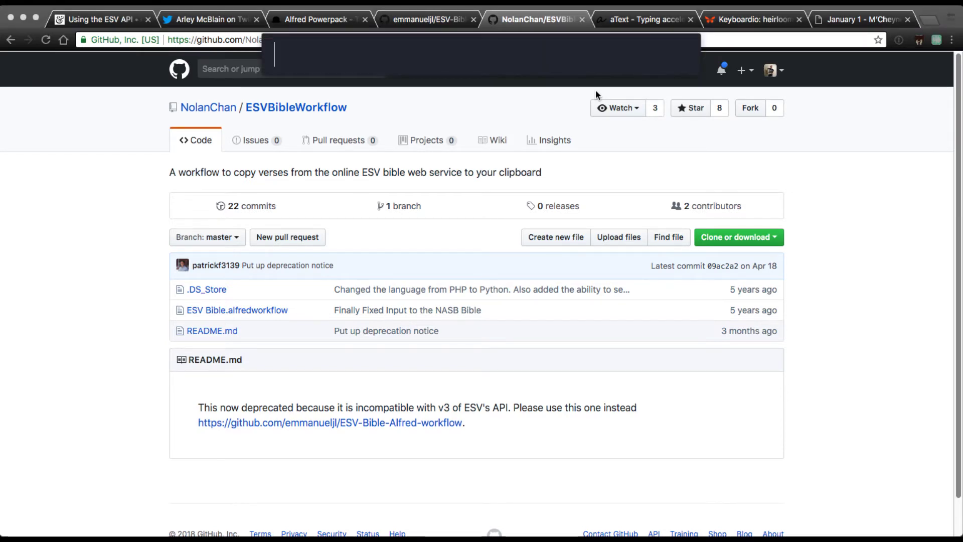
type("rstrstst")
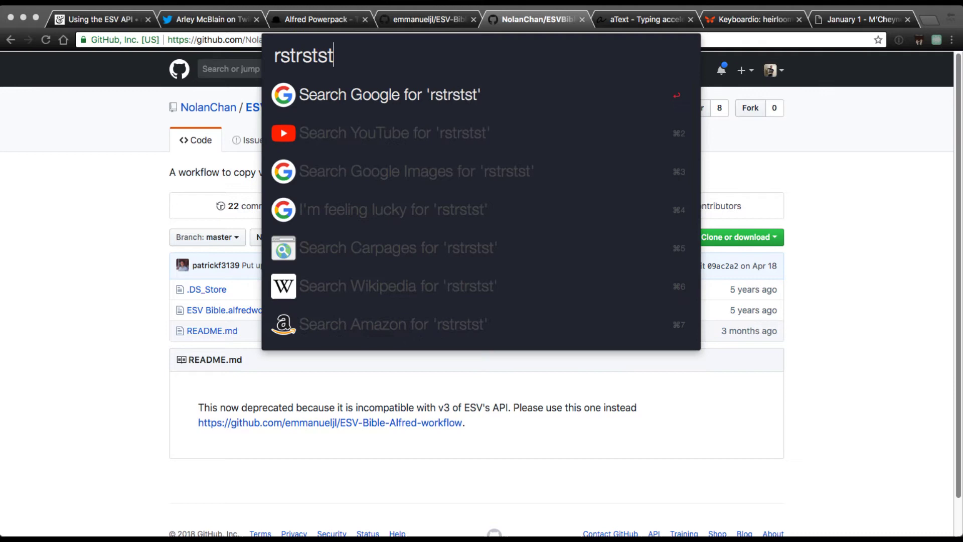
key("BackSpace")
key("Escape")
key("alt+space")
type("phot")
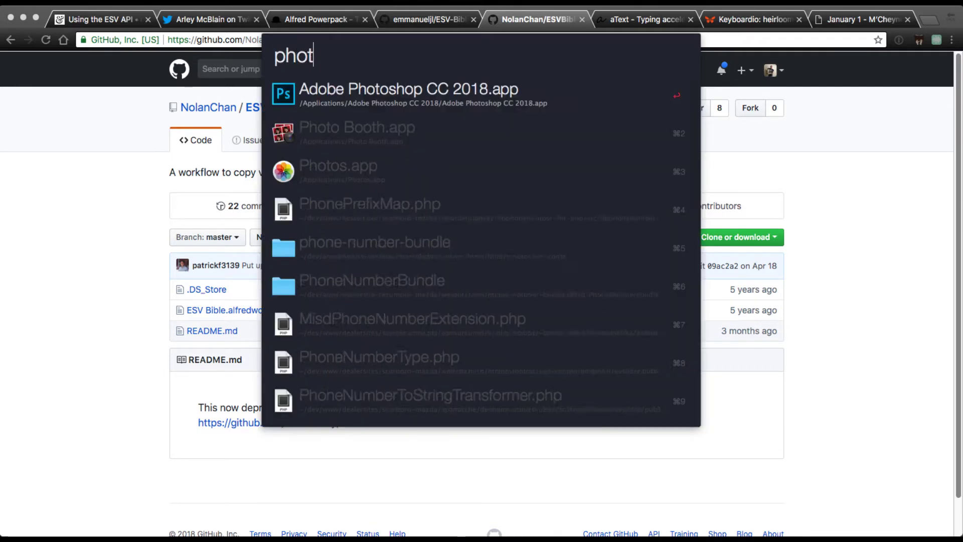
type("o")
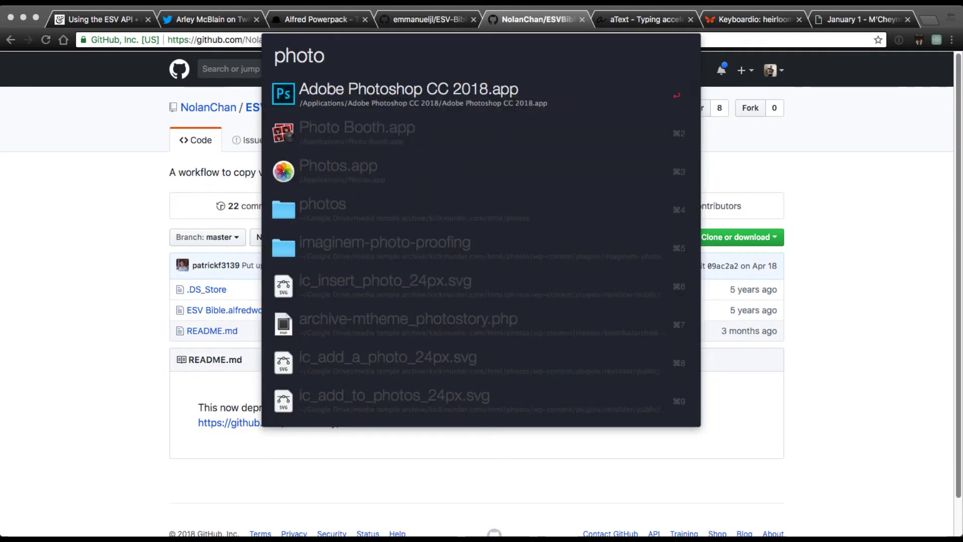
key("BackSpace")
key("BackSpace")
key("BackSpace")
key("BackSpace")
key("BackSpace")
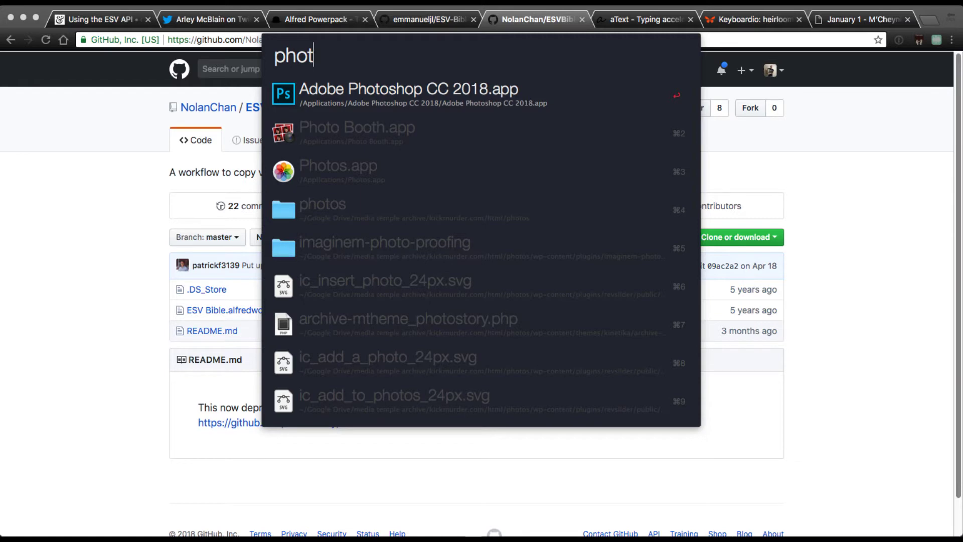
key("Escape")
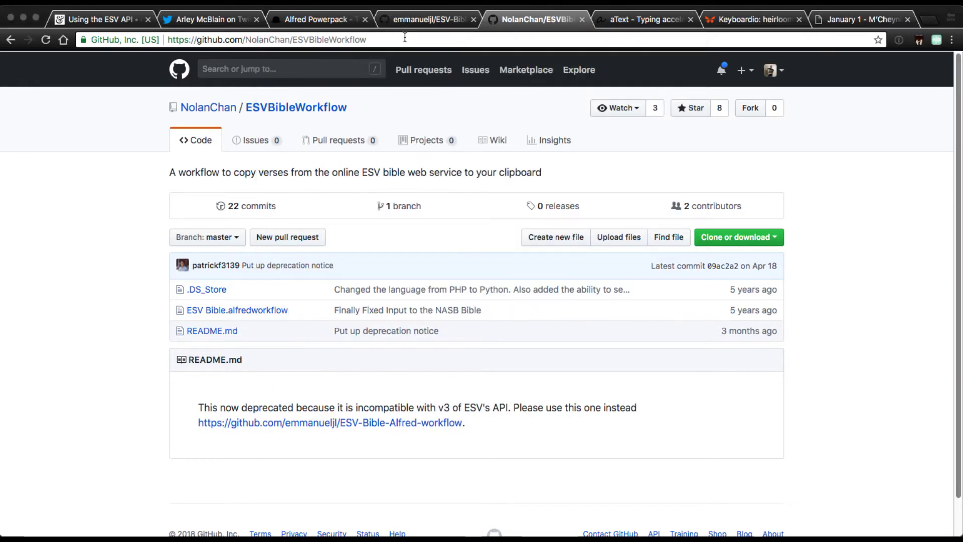
key("super+Tab")
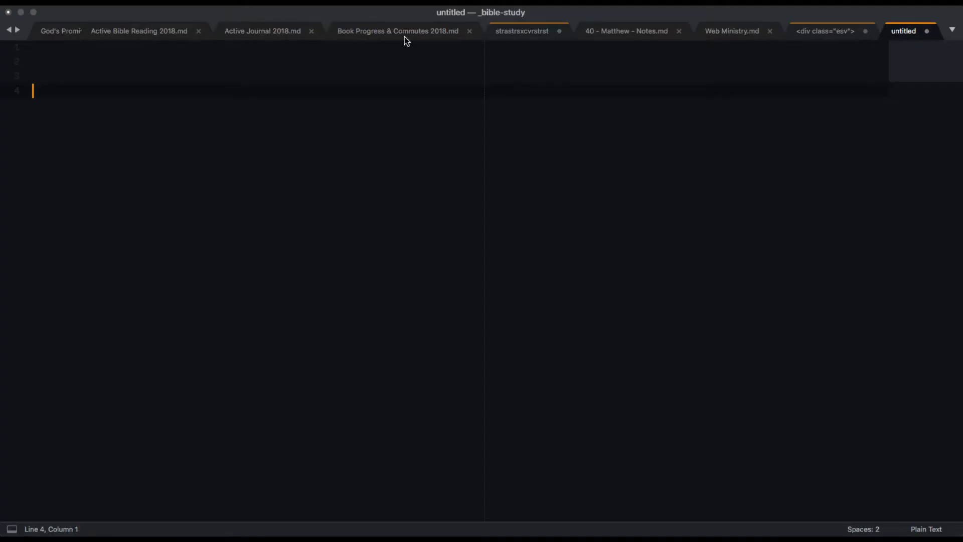
Paste Matthew 28:18 into the note using the Alfred query 'esv matt 28.18'.
key("super+shift+p")
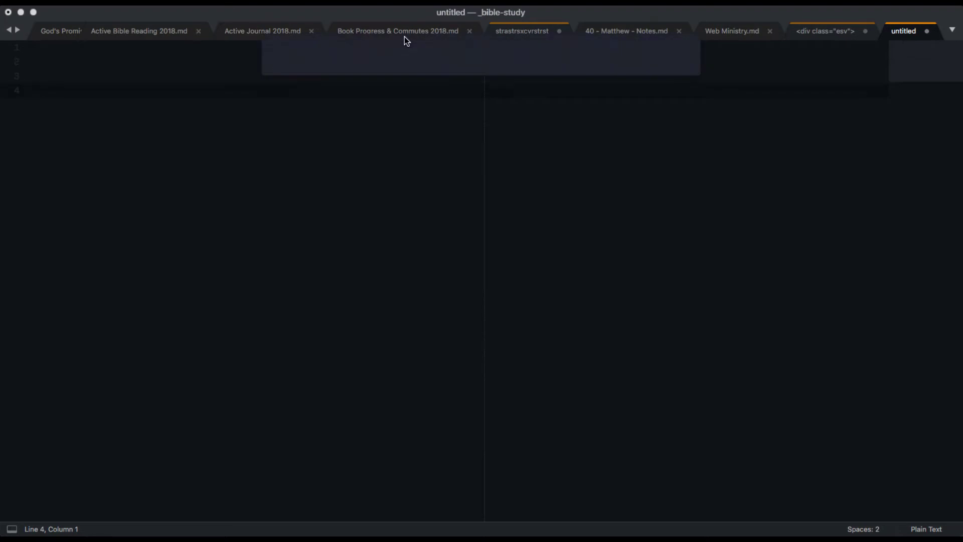
type("esv ")
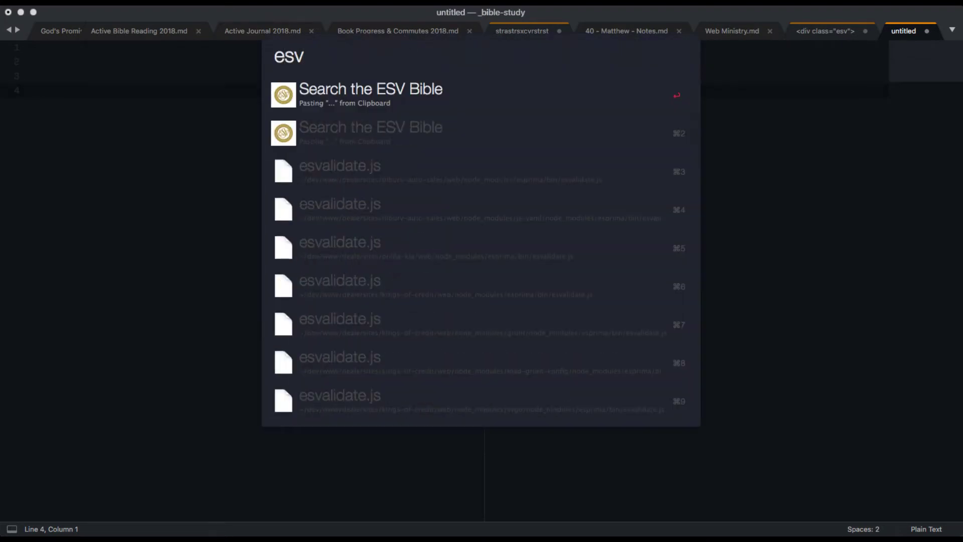
type("matt ")
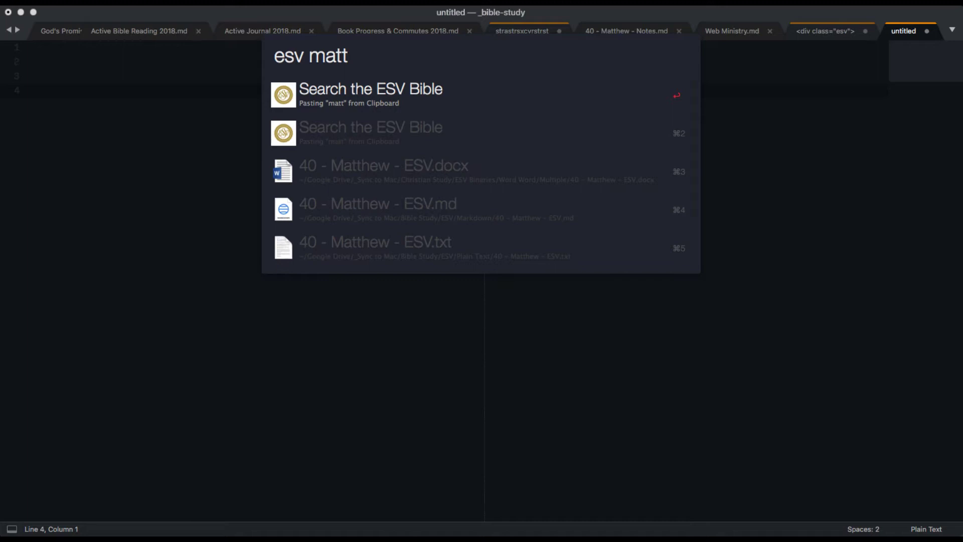
type("28.18")
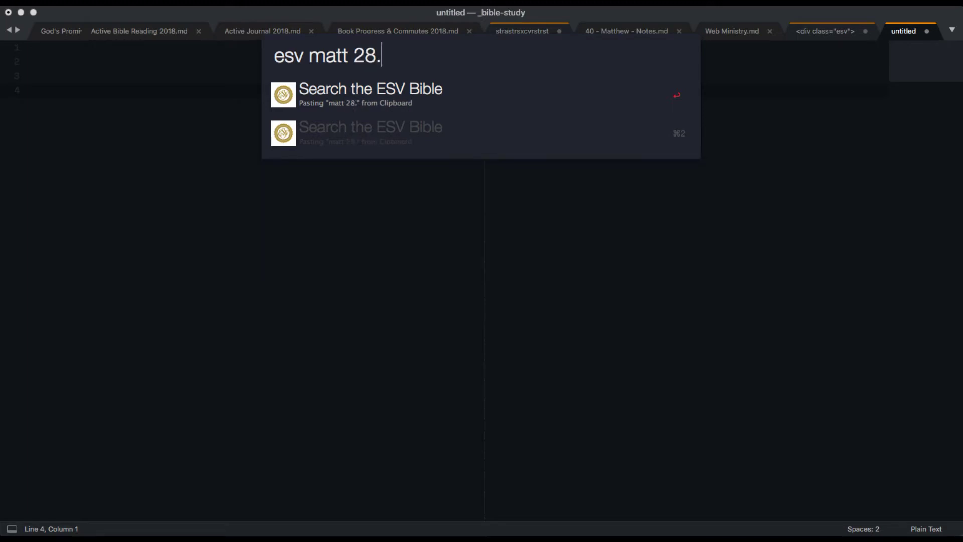
key("Return")
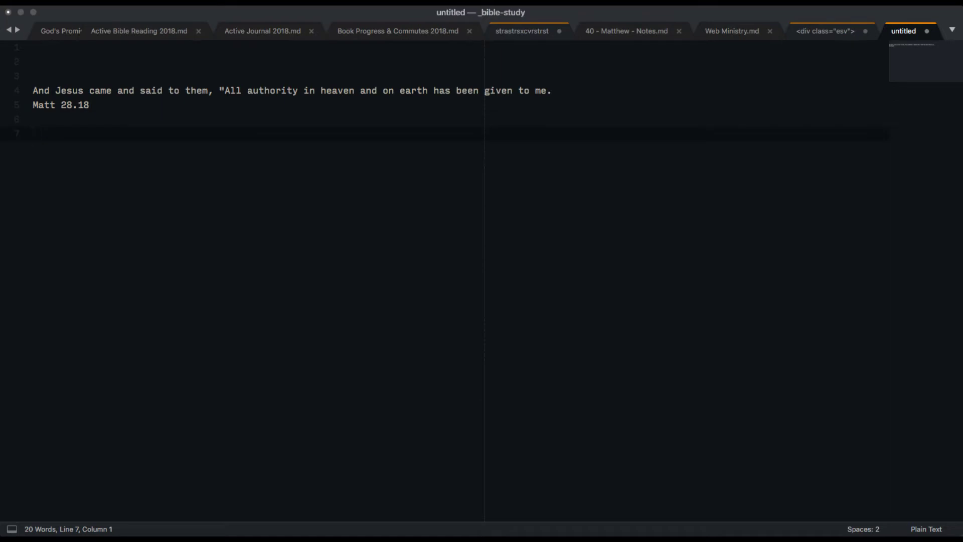
Run 'esv matt 30:1', adding a 'No passage found' error line to the note.
key("alt+space")
key("Right")
key("BackSpace")
key("BackSpace")
key("BackSpace")
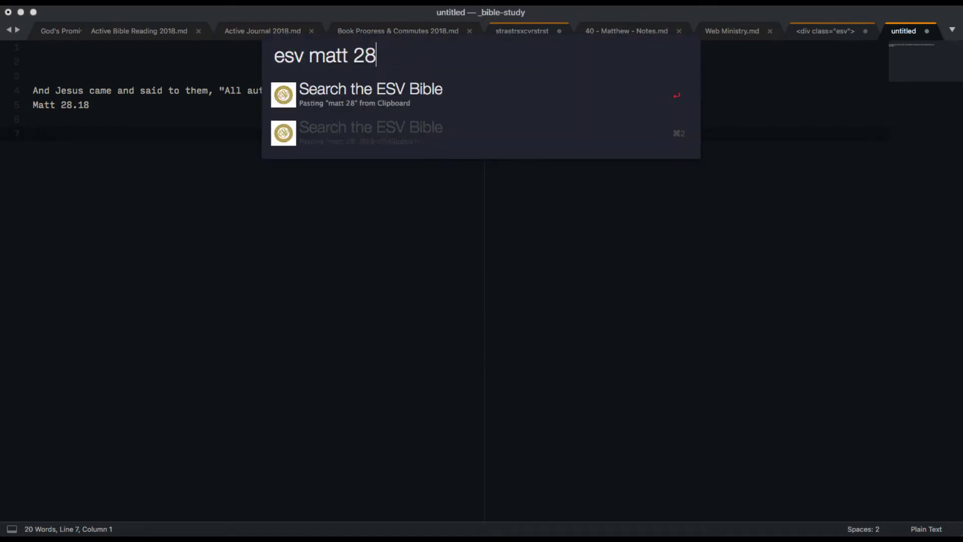
key("BackSpace")
key("BackSpace")
type("30:")
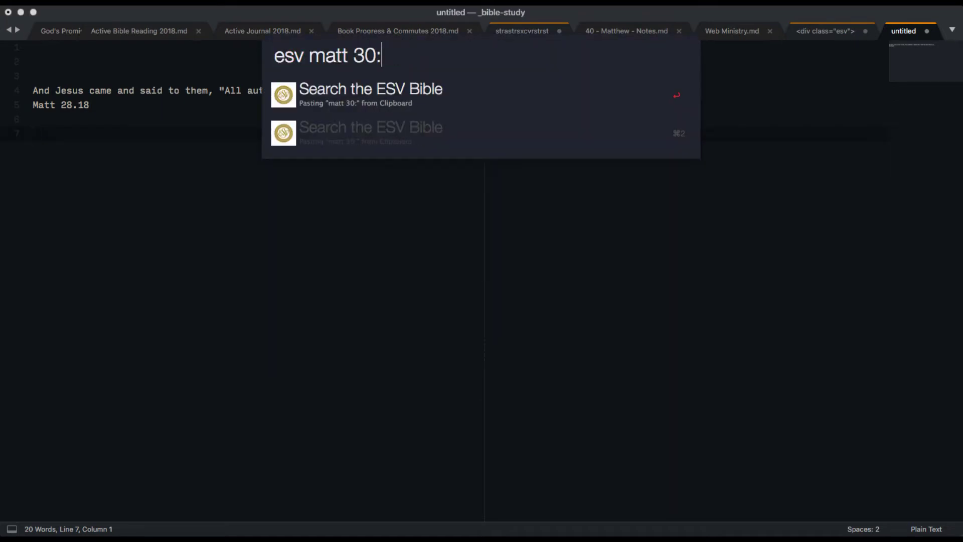
type("1")
key("Return")
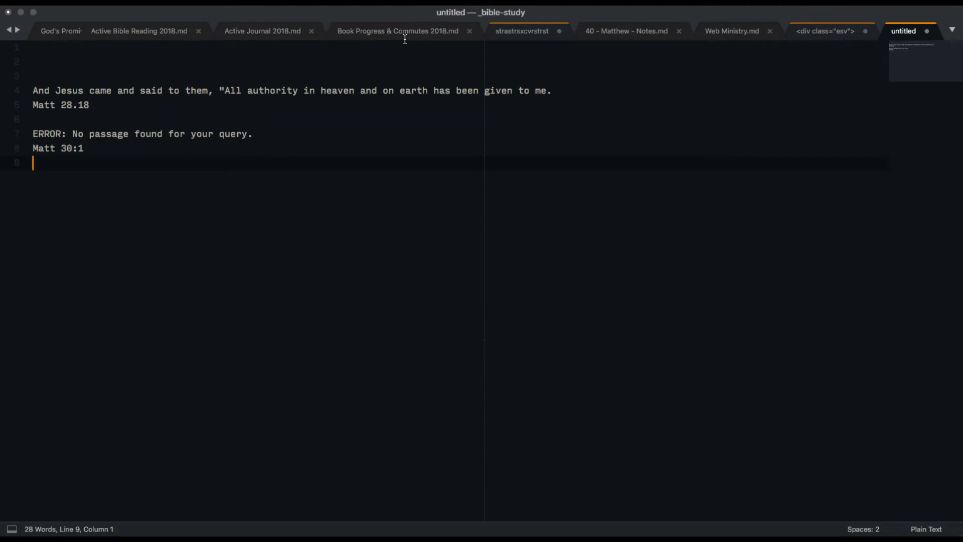
Paste Matthew 28:1 into the note with the ESV search 'matt 28.1'.
key("alt+space")
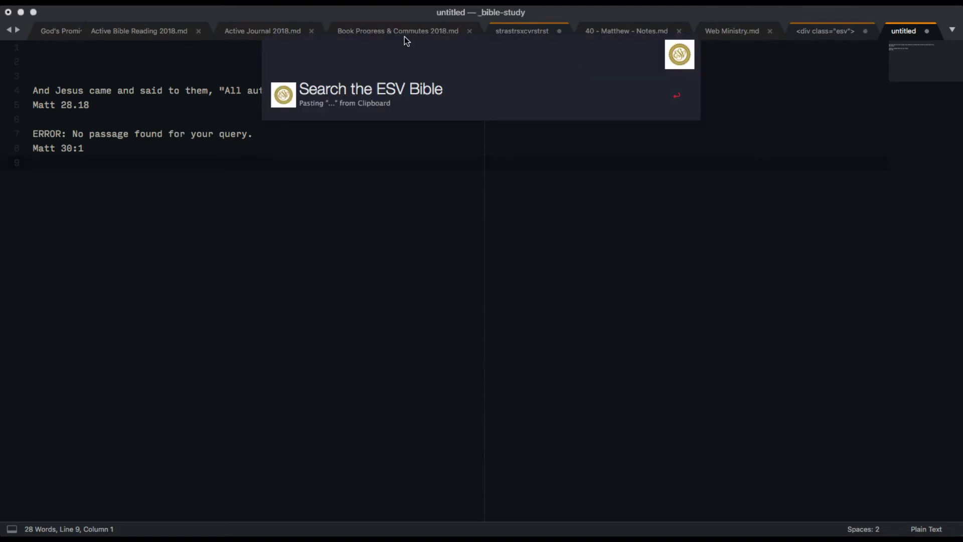
type("matt 2")
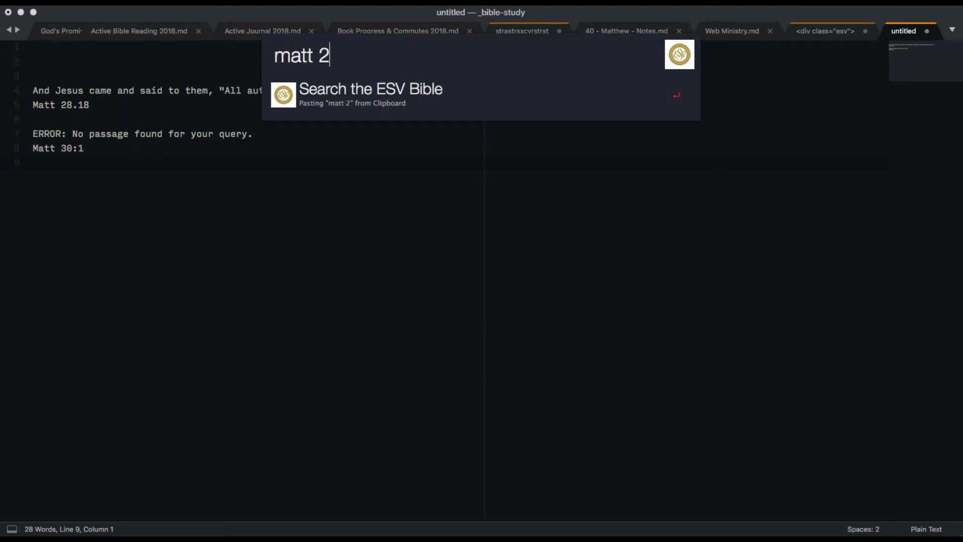
type("9")
key("BackSpace")
type("8.1")
key("Return")
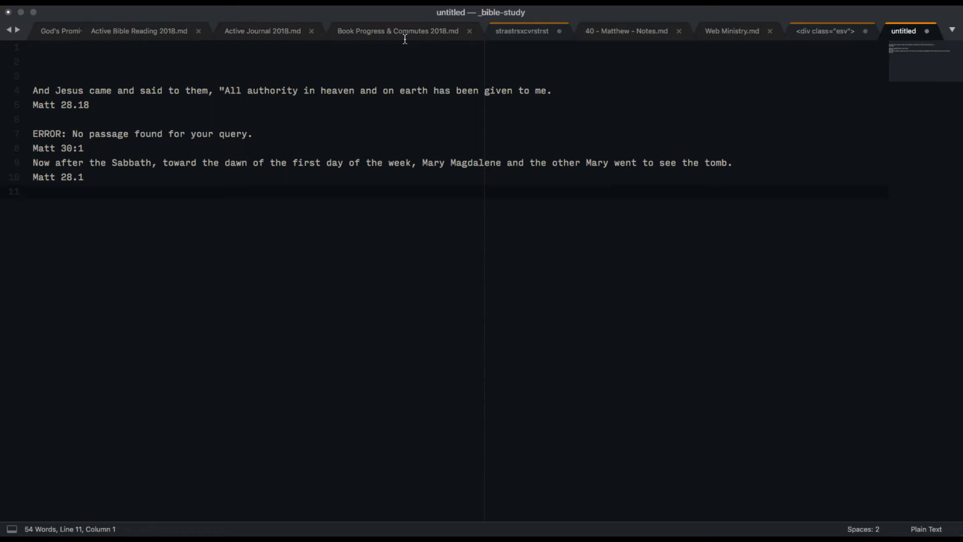
Insert a blank line before the passage and add blank lines after the Matt 28.1 line.
key("Up")
key("Up")
key("Return")
left_click(33, 191)
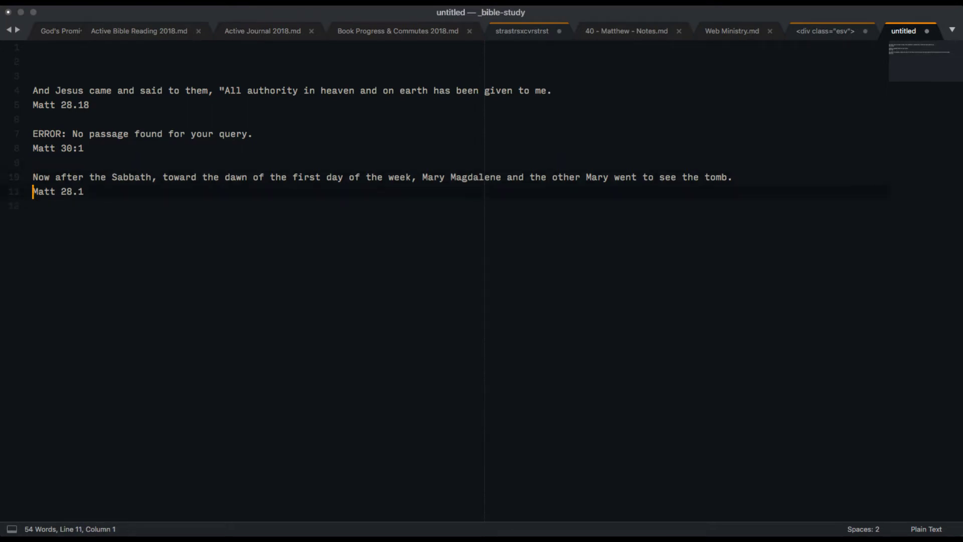
key("super+shift+Right")
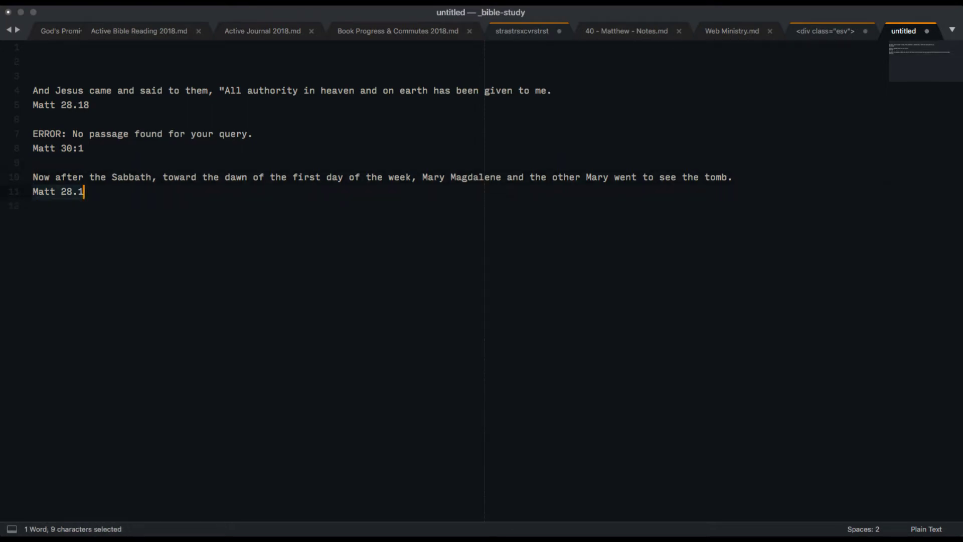
key("Right")
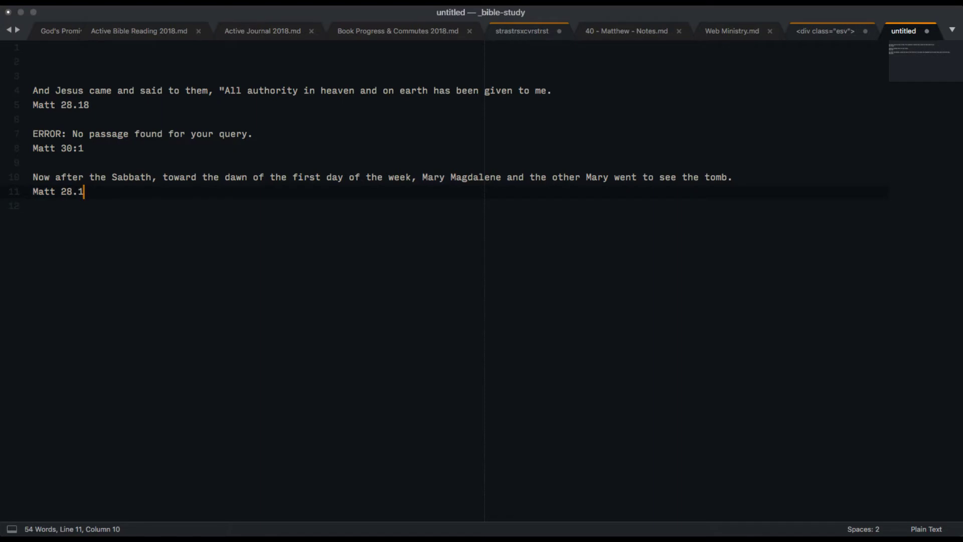
key("Return")
key("Return")
Paste Matthew 28:1 again using the ESV search 'Matthew 28:1'.
key("alt+space")
type("Matthew ")
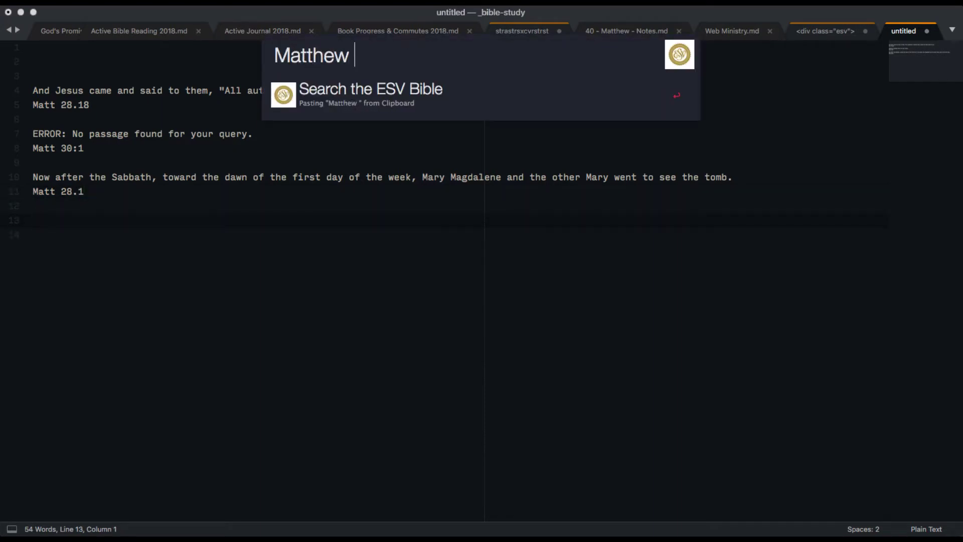
type("28:1")
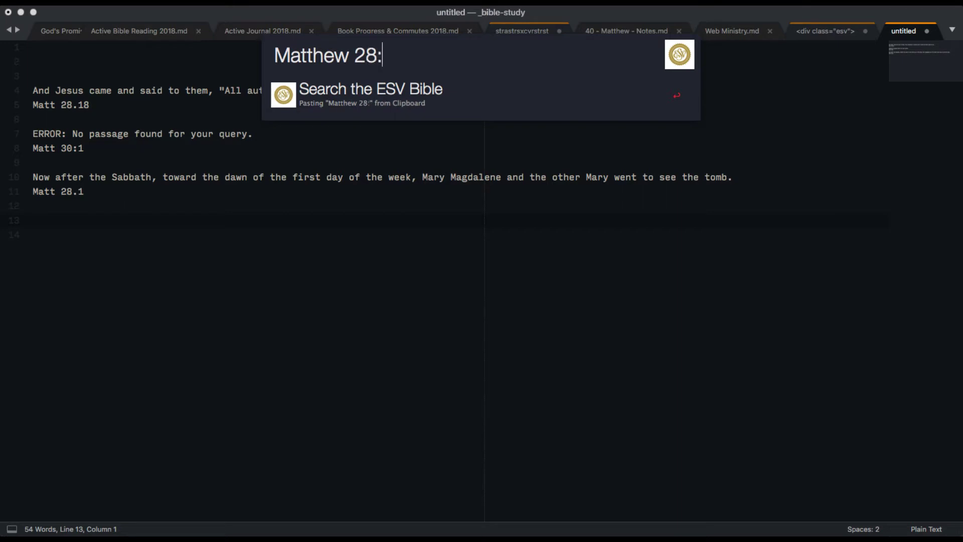
key("Return")
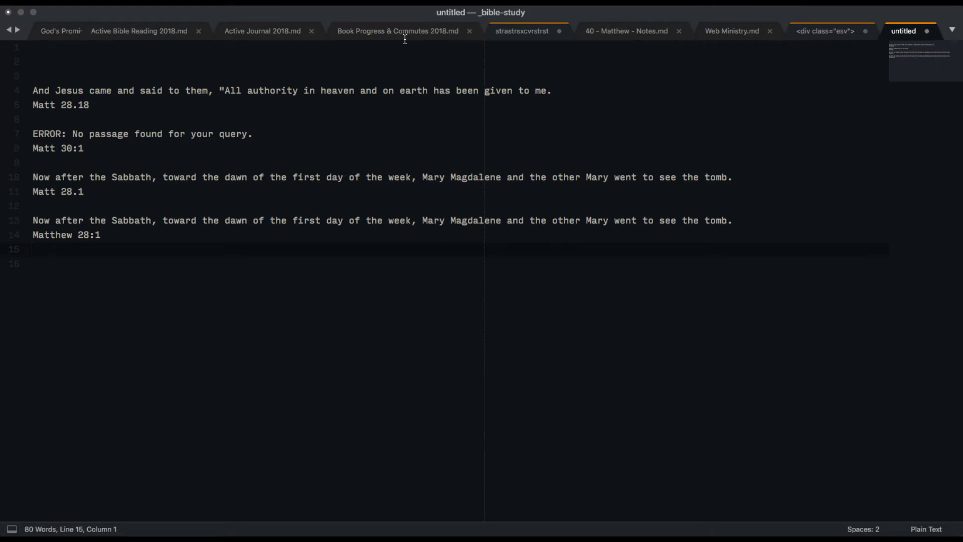
key("alt+space")
type("es")
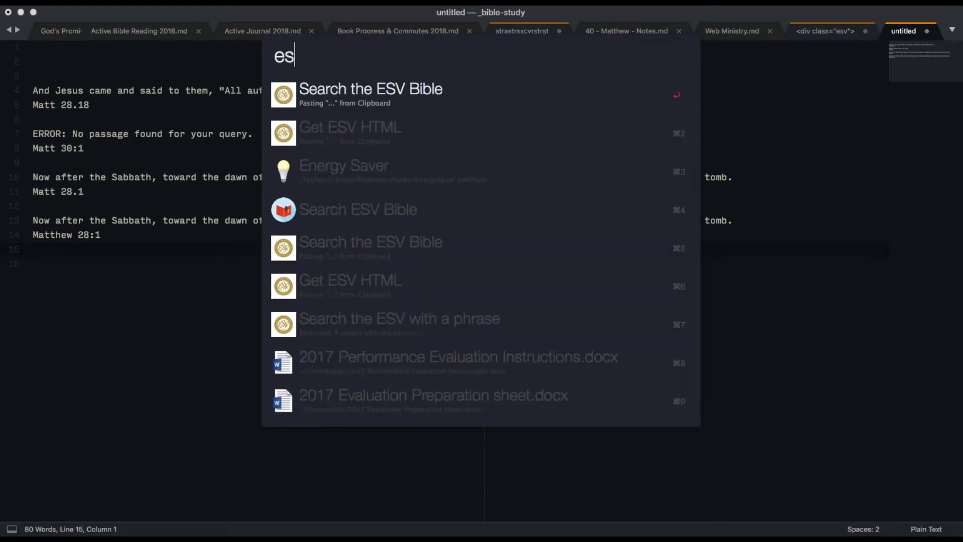
type("vs")
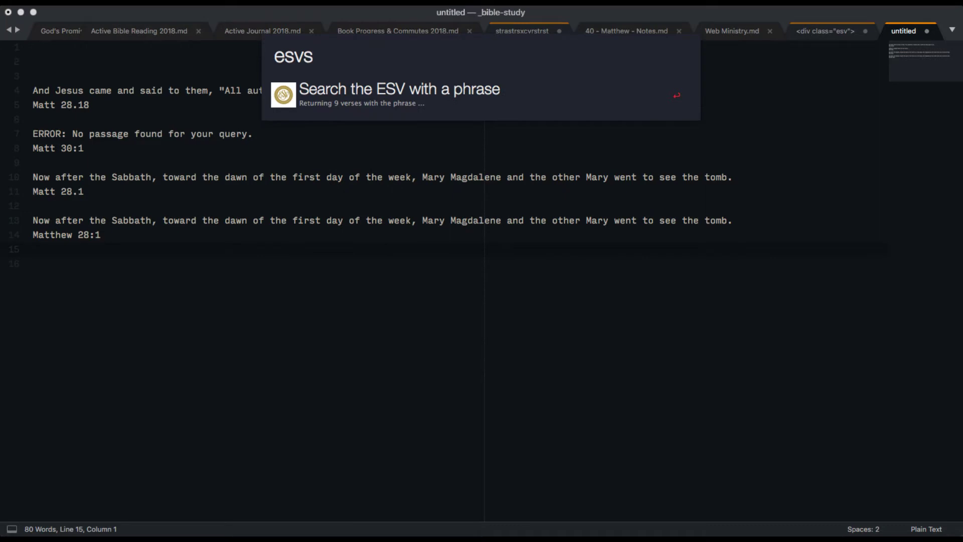
type(" dema")
key("BackSpace")
type("s")
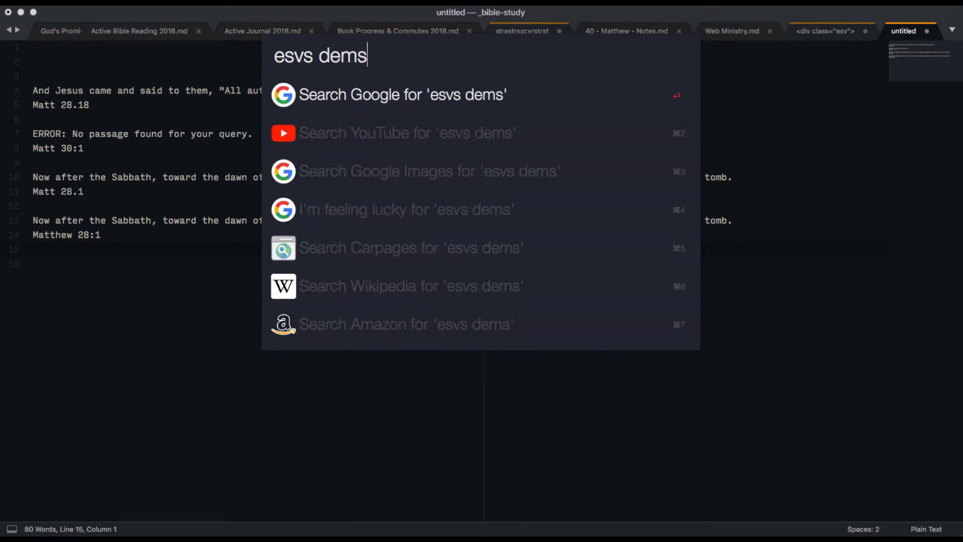
key("BackSpace")
type("as")
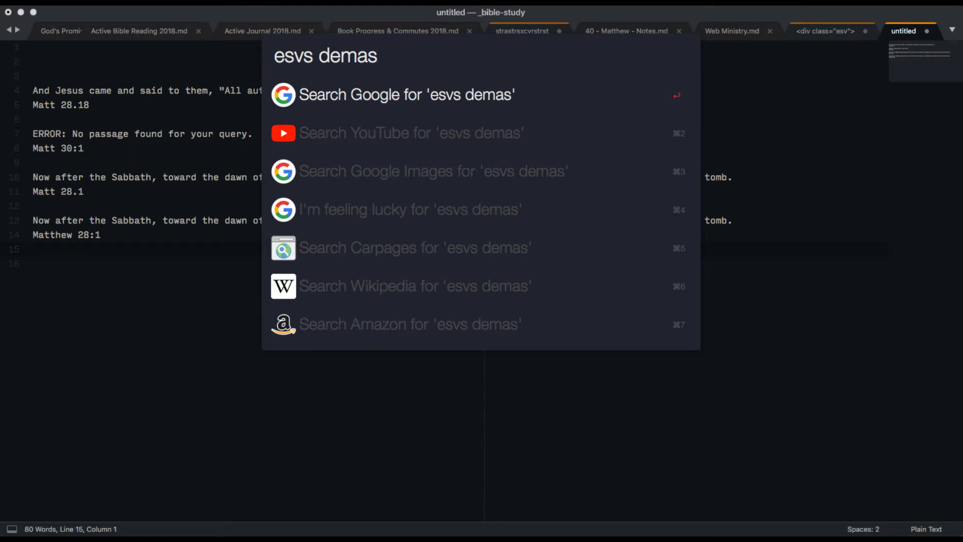
key("Escape")
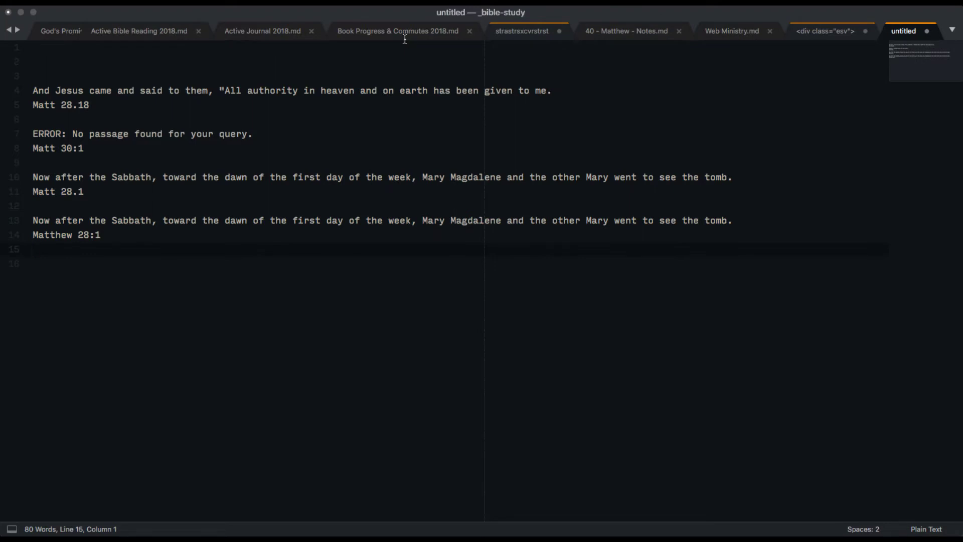
key("alt+space")
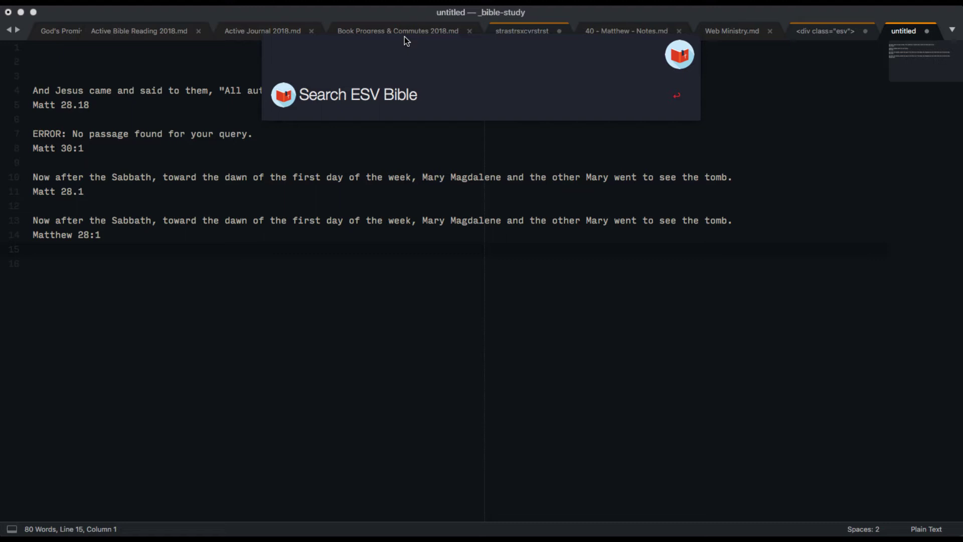
Type 'matt 28.1' in the ESV passage search, then clear the query and close it.
type("matt 298")
key("BackSpace")
key("BackSpace")
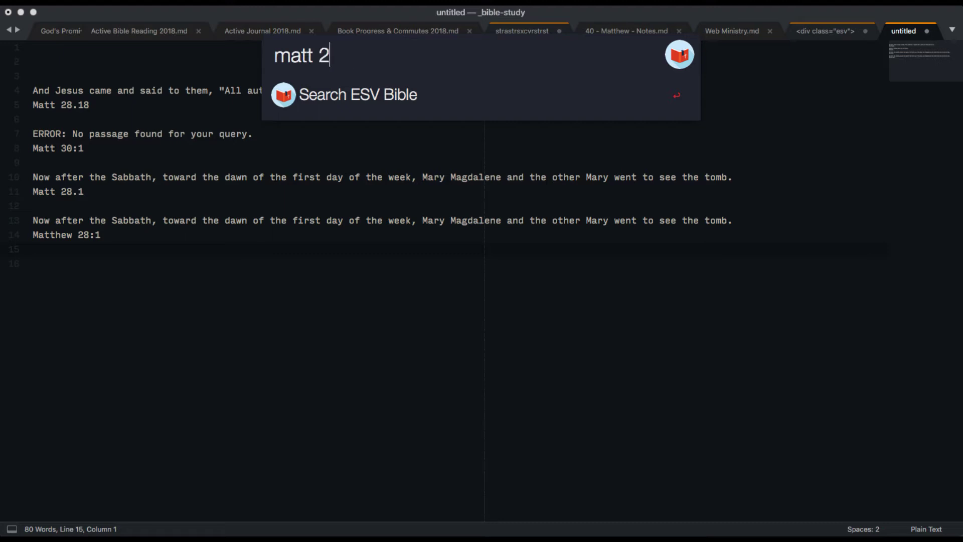
type("8.1")
key("BackSpace")
key("BackSpace")
key("BackSpace")
key("BackSpace")
key("BackSpace")
type("h")
key("BackSpace")
key("BackSpace")
key("BackSpace")
key("BackSpace")
key("BackSpace")
key("Escape")
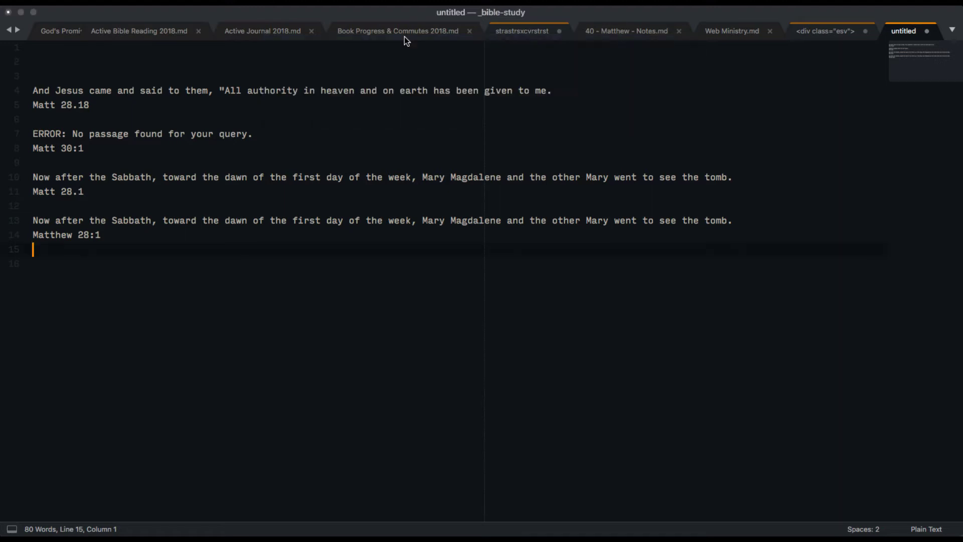
Insert Matthew 28:1 between VVVVV: and RRRRR: markers and place the caret below it.
key("alt+space")
type("Matthew ")
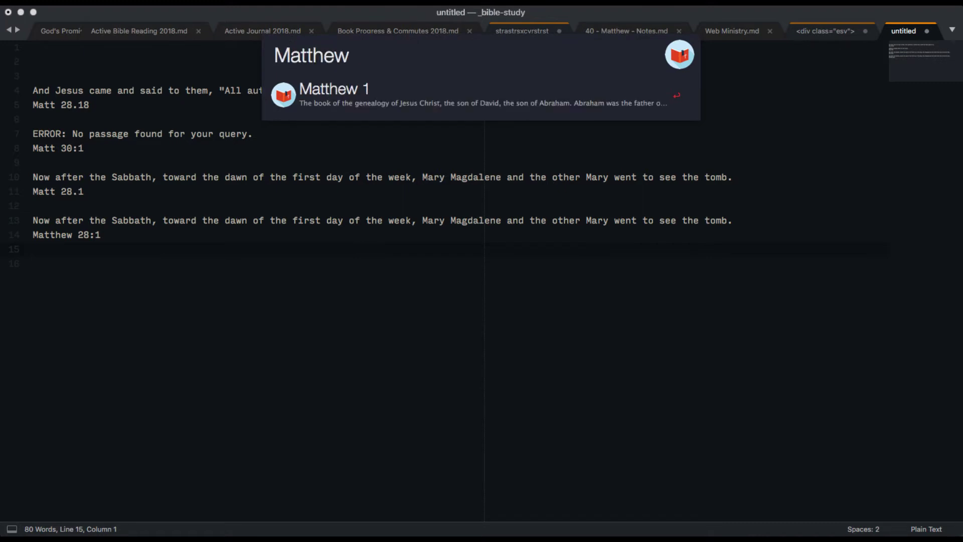
type("28:1")
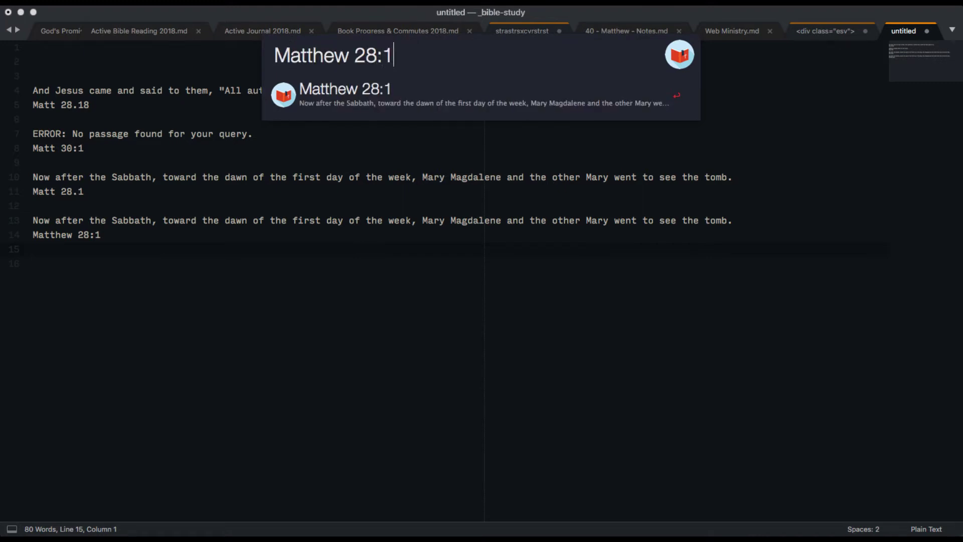
key("Return")
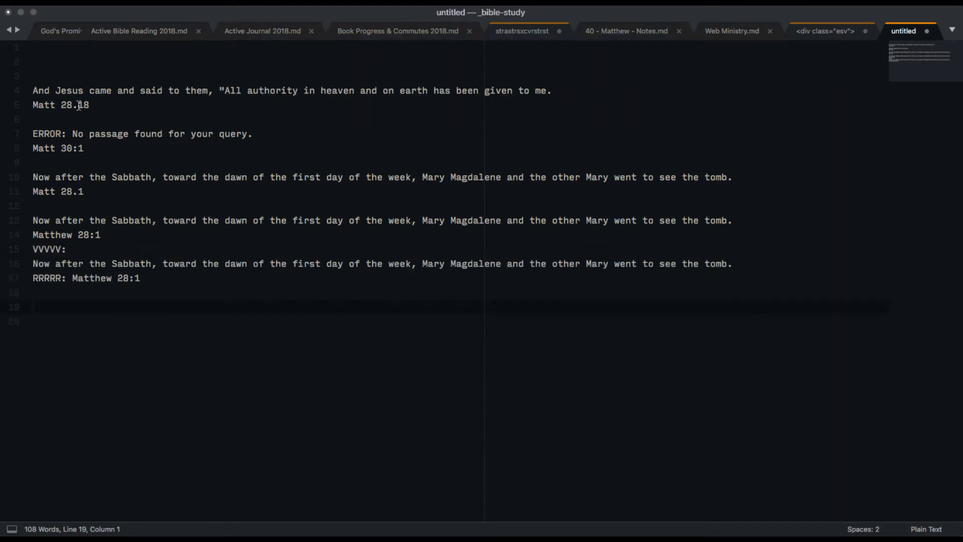
left_click_drag(71, 278, 33, 278)
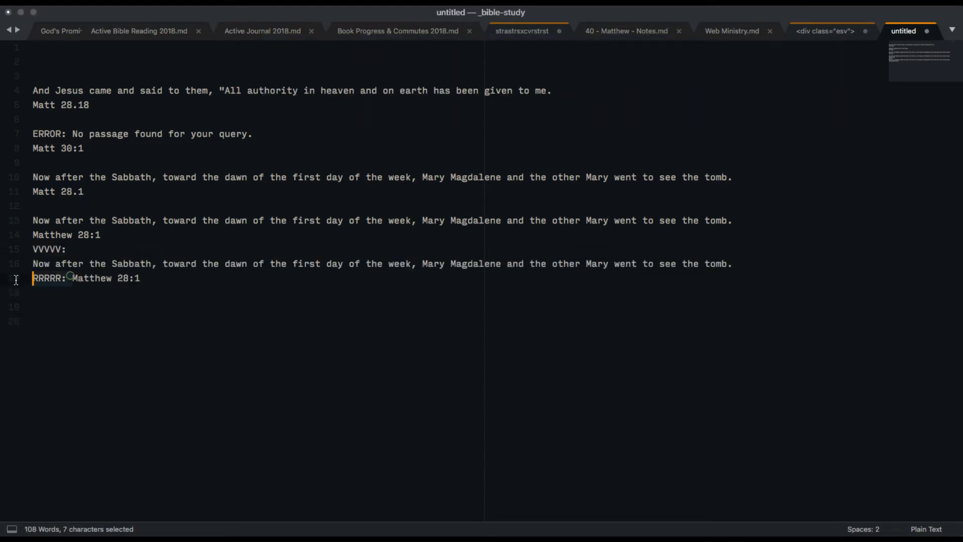
left_click(49, 335)
key("Up")
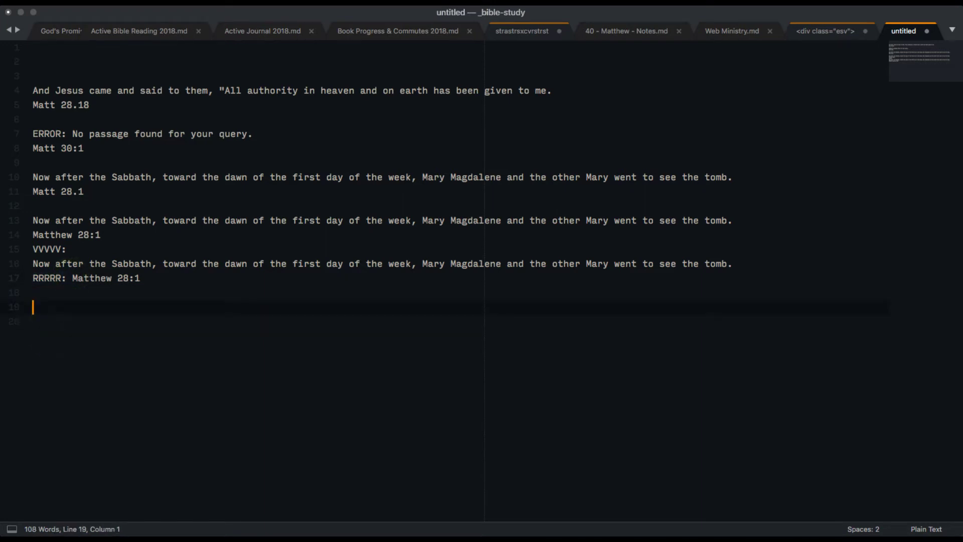
Insert Psalm 1 with VVVVV/RRRRR markers and move the caret to the end of the notes.
key("alt+space")
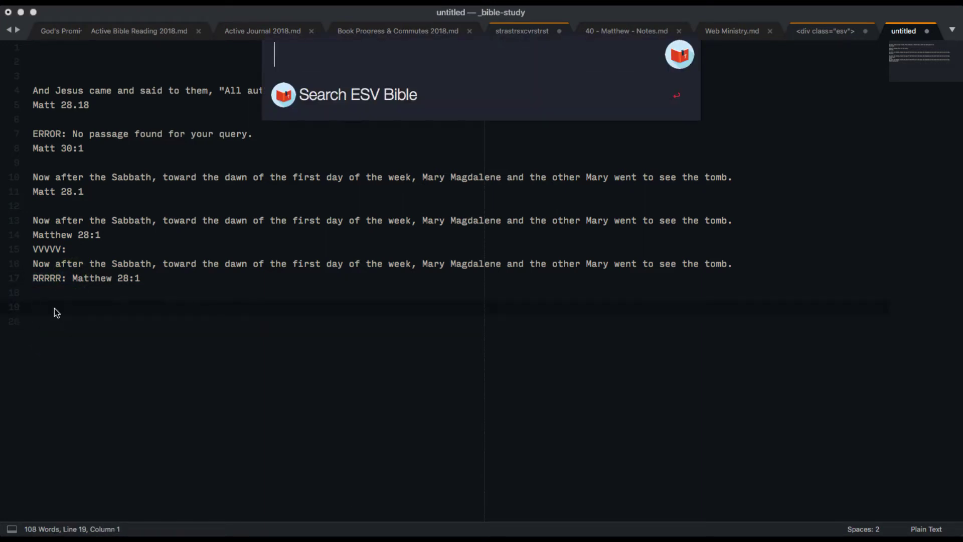
type("Psalm 1")
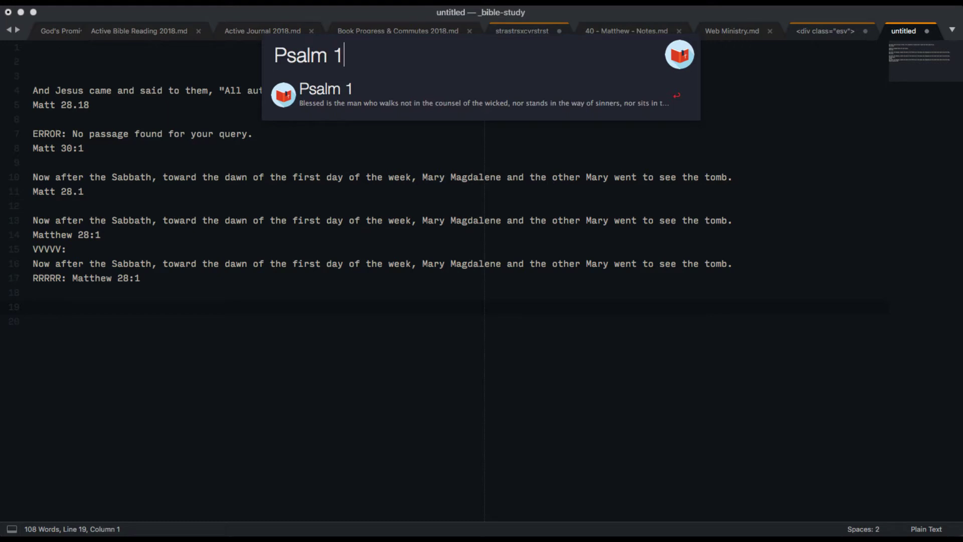
key("Return")
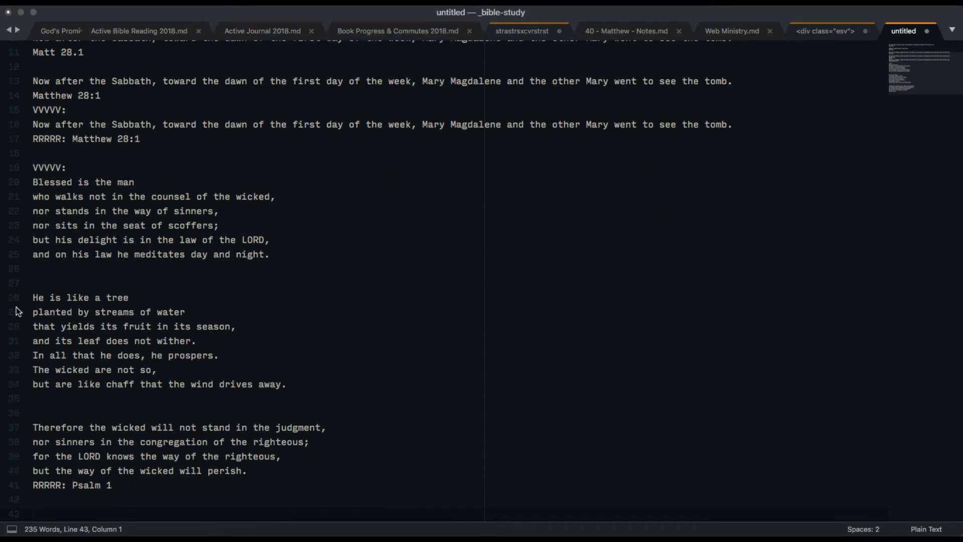
left_click_drag(47, 175, 133, 365)
left_click(146, 418)
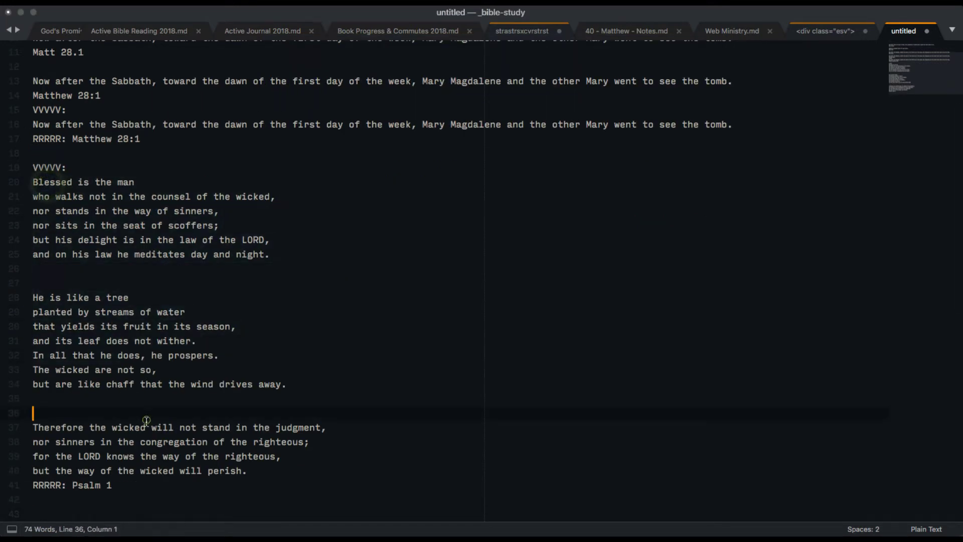
scroll(182, 429, "down", 2)
left_click(148, 462)
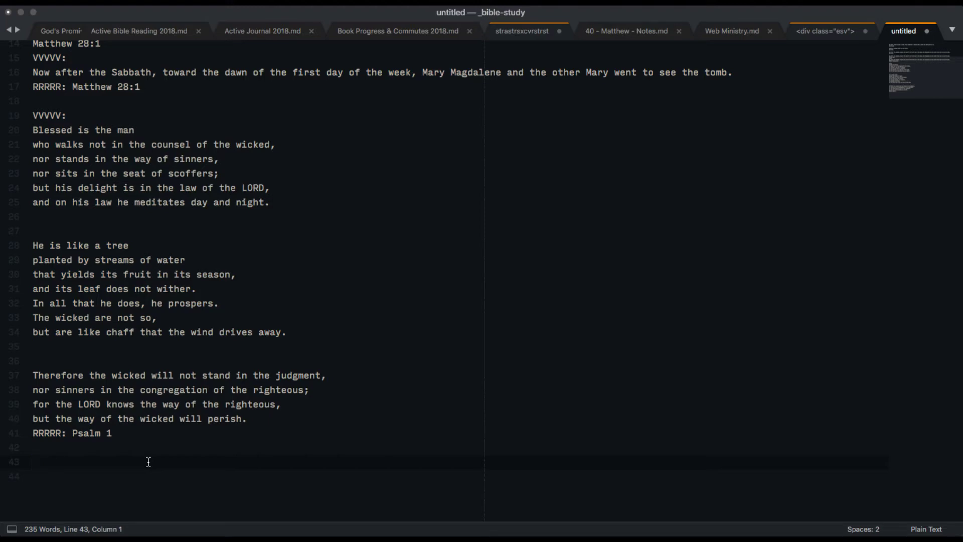
In Alfred Preferences, move the _Bible workflow's esvs Script Filter node lower on the canvas.
key("super+Tab")
key("super+Tab")
key("super+Tab")
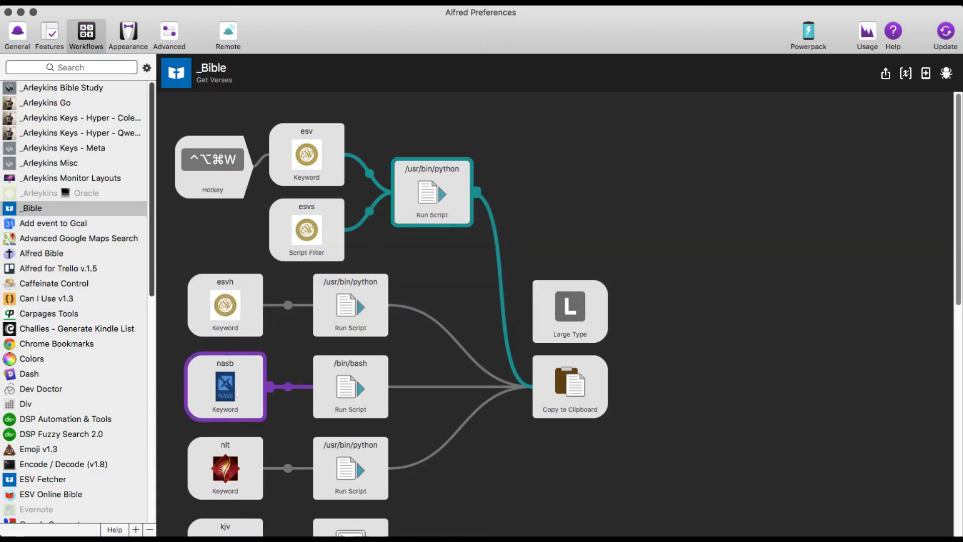
left_click_drag(175, 286, 673, 457)
scroll(670, 454, "up", 5)
scroll(569, 226, "up", 10)
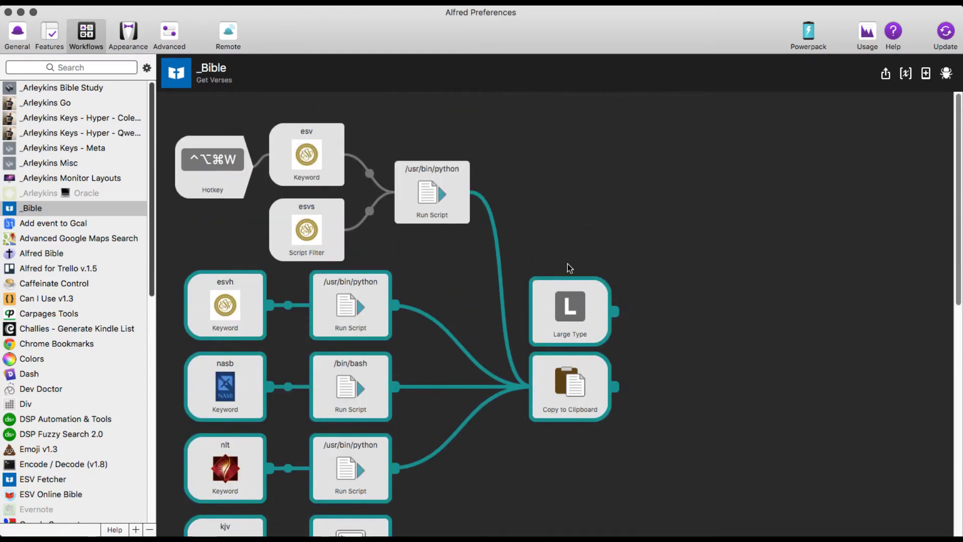
left_click_drag(288, 217, 207, 461)
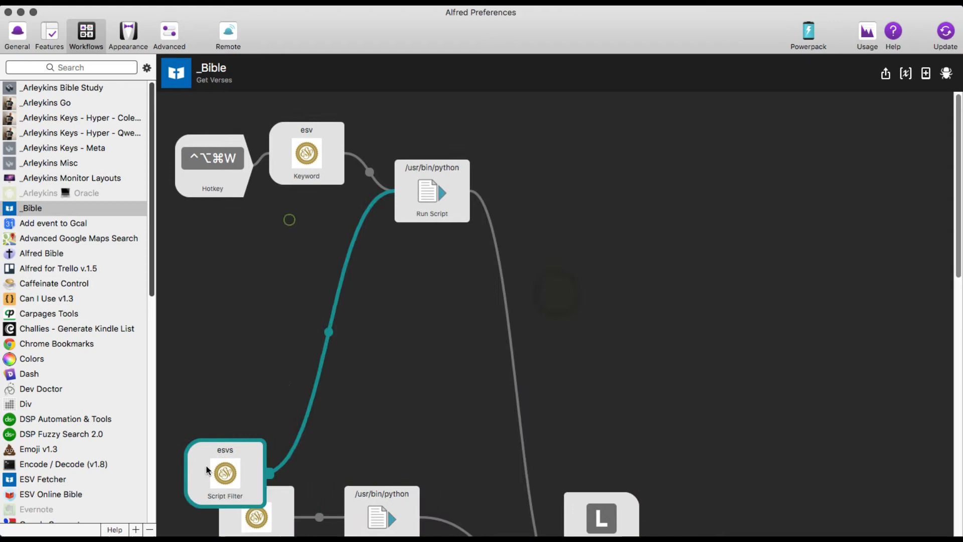
left_click(167, 106)
Nudge the esv Keyword node down, then view and cancel its settings.
left_click_drag(279, 115, 466, 246)
left_click(457, 283)
left_click(315, 187)
left_click_drag(314, 187, 314, 212)
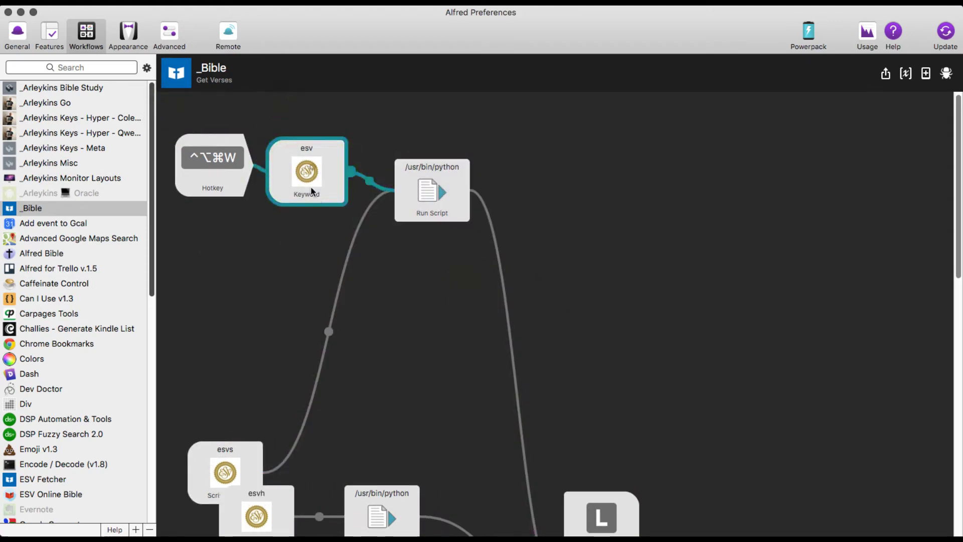
double_click(311, 169)
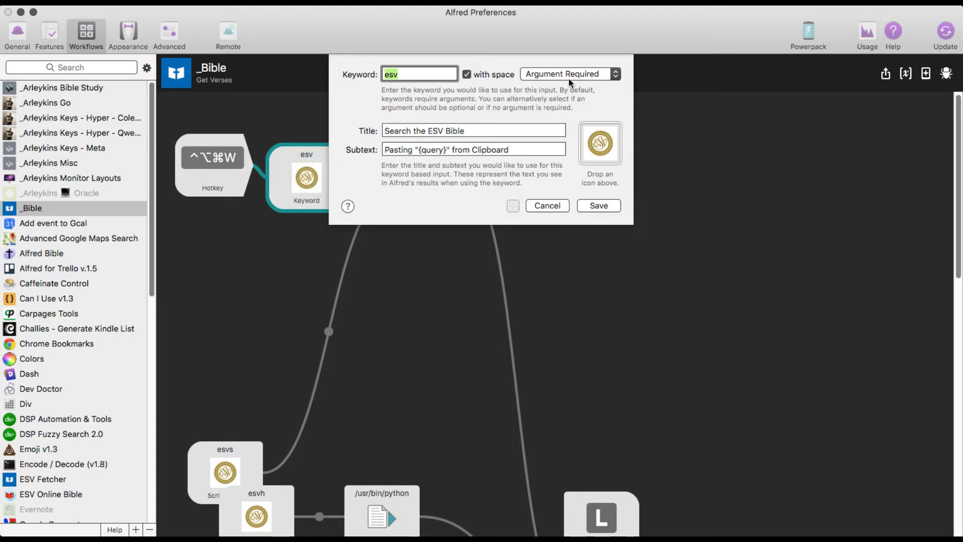
left_click(548, 206)
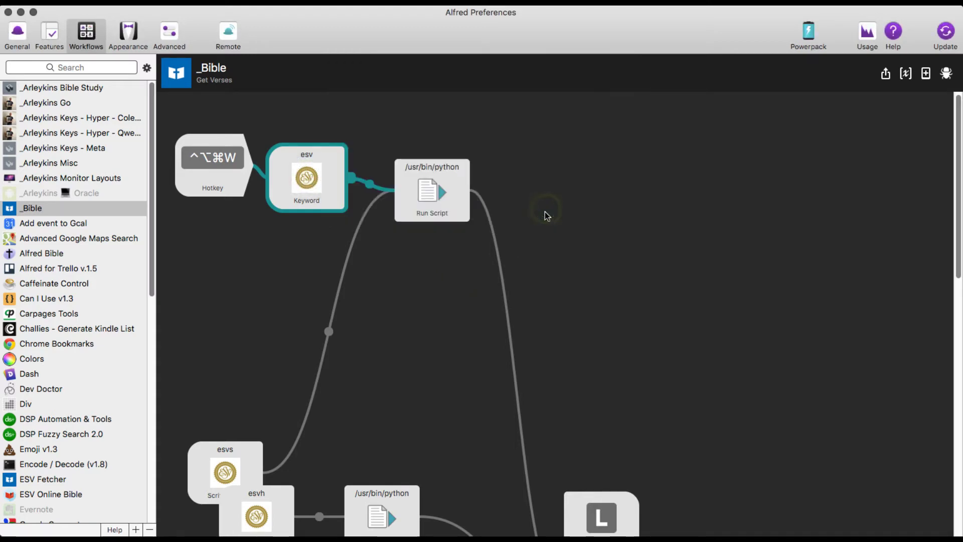
Test the 'esv matt' query and open the Run Script node's ESV Python script.
key("alt+space")
type("esv matt")
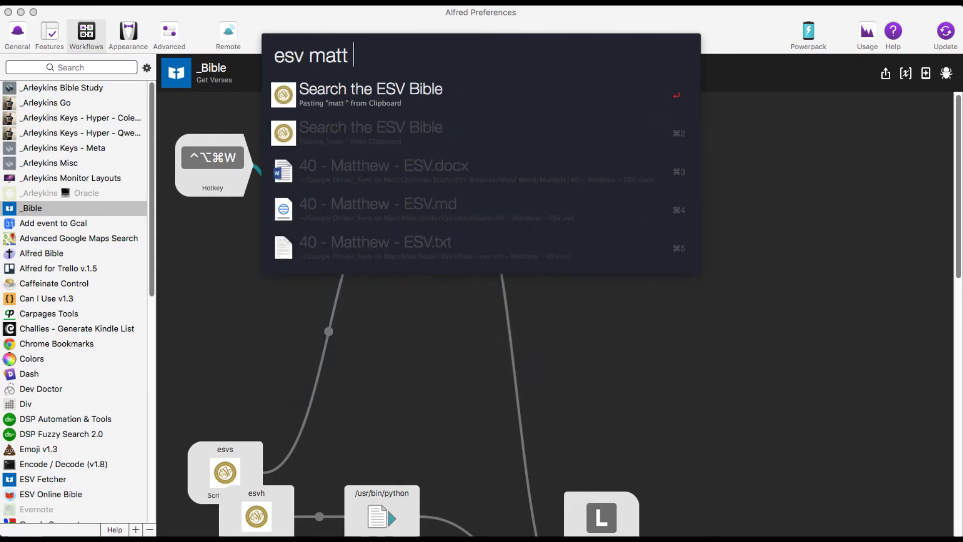
key("Return")
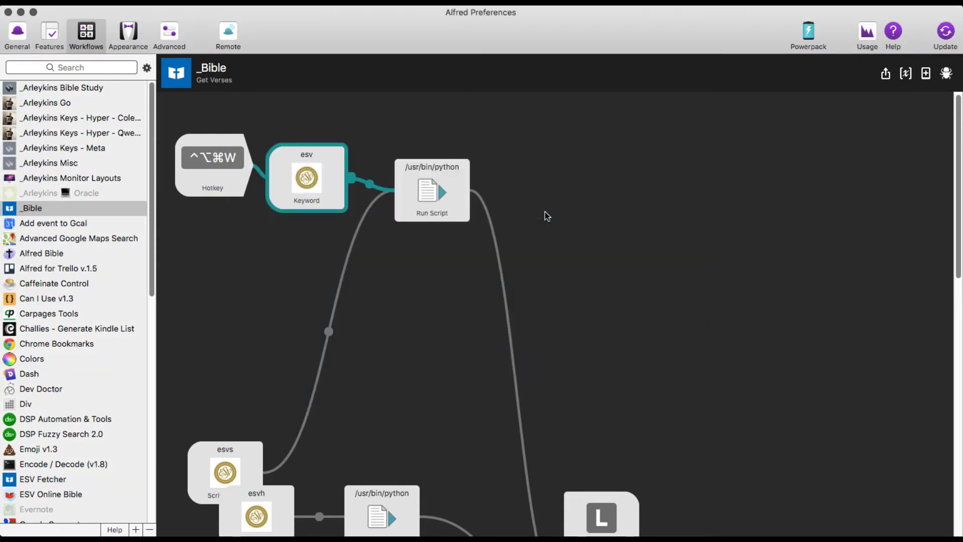
double_click(421, 187)
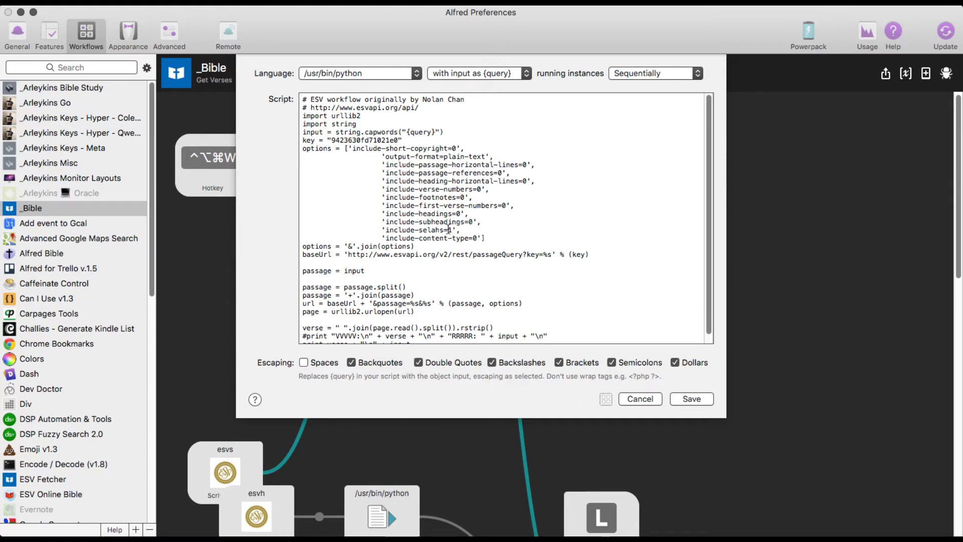
Highlight the include-selahs option in the script, then cancel the editor without saving.
left_click_drag(385, 231, 459, 232)
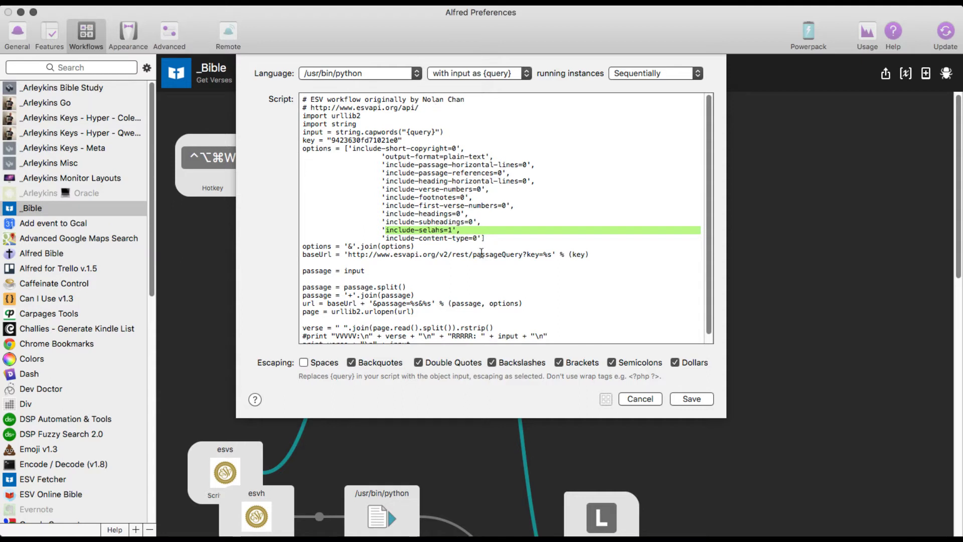
left_click(640, 399)
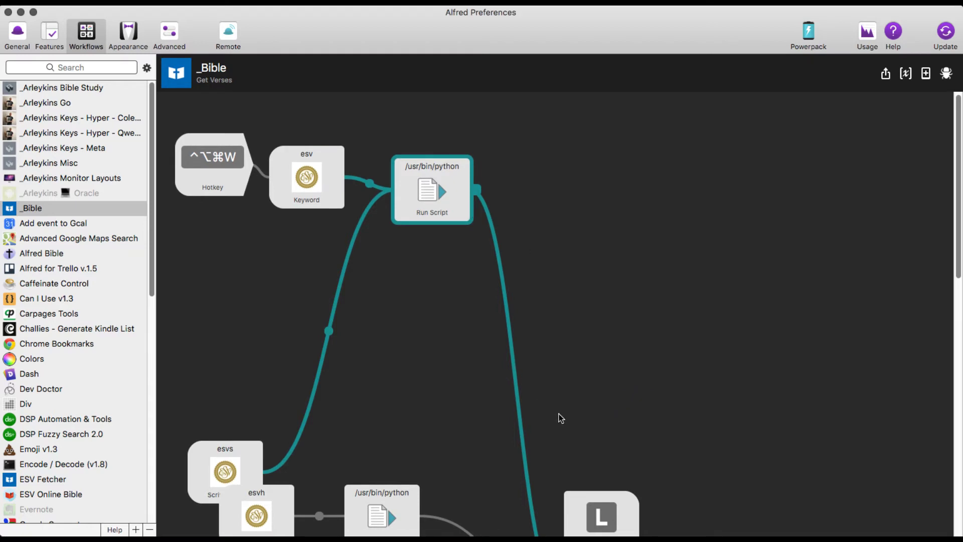
Move the Copy to Clipboard node up beside the Run Script and review its settings unchanged.
scroll(561, 418, "down", 5)
left_click_drag(588, 428, 602, 155)
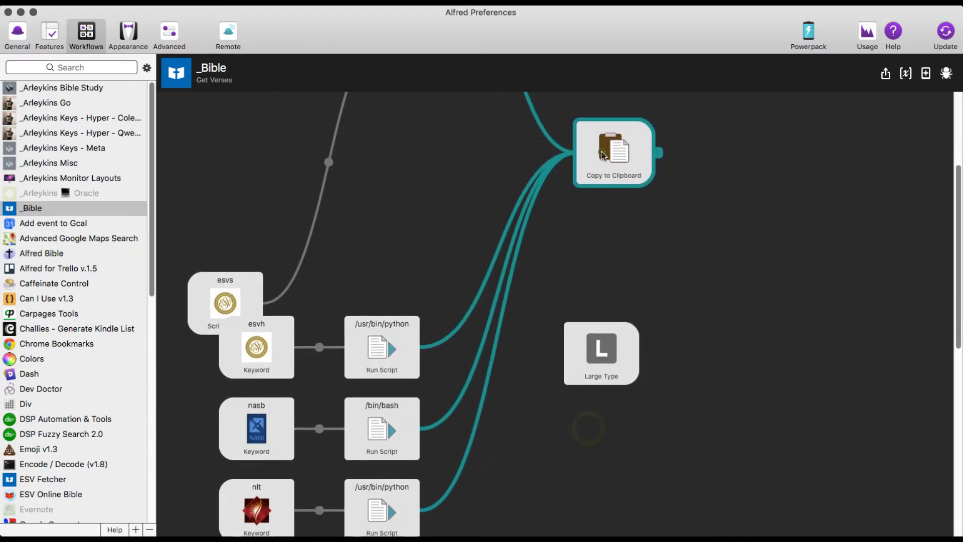
double_click(602, 155)
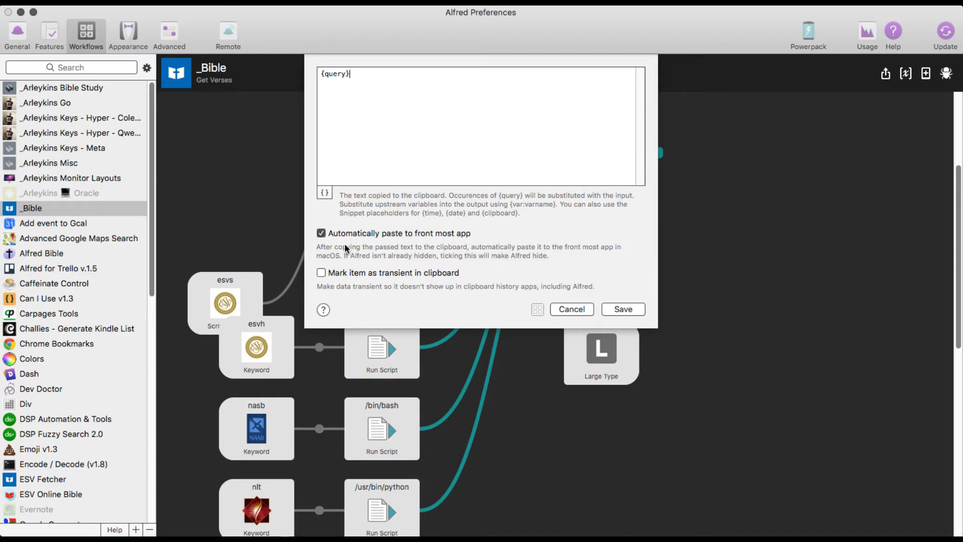
left_click(567, 309)
Move the Large Type node up and connect the esv Run Script output to it.
scroll(568, 312, "up", 5)
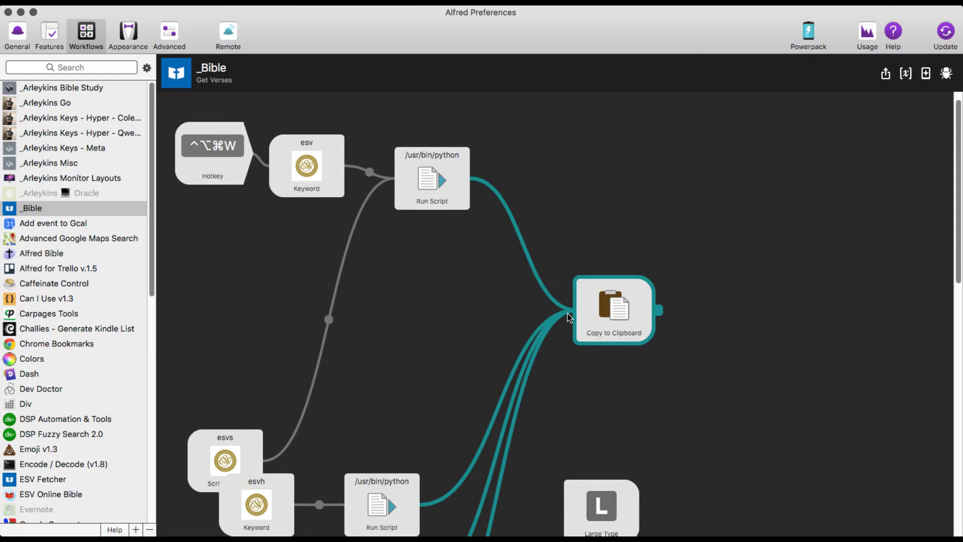
scroll(618, 502, "down", 2)
left_click_drag(607, 475, 614, 374)
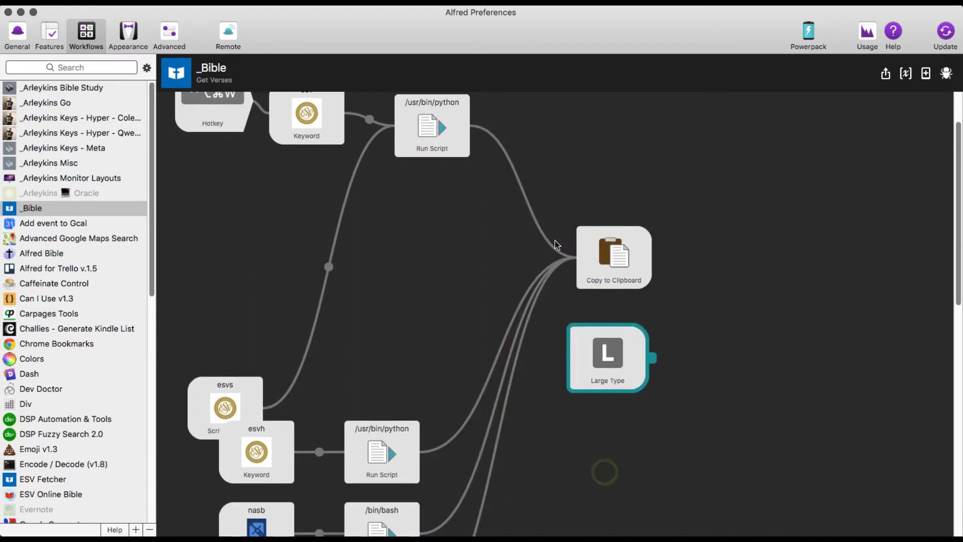
left_click_drag(473, 123, 564, 358)
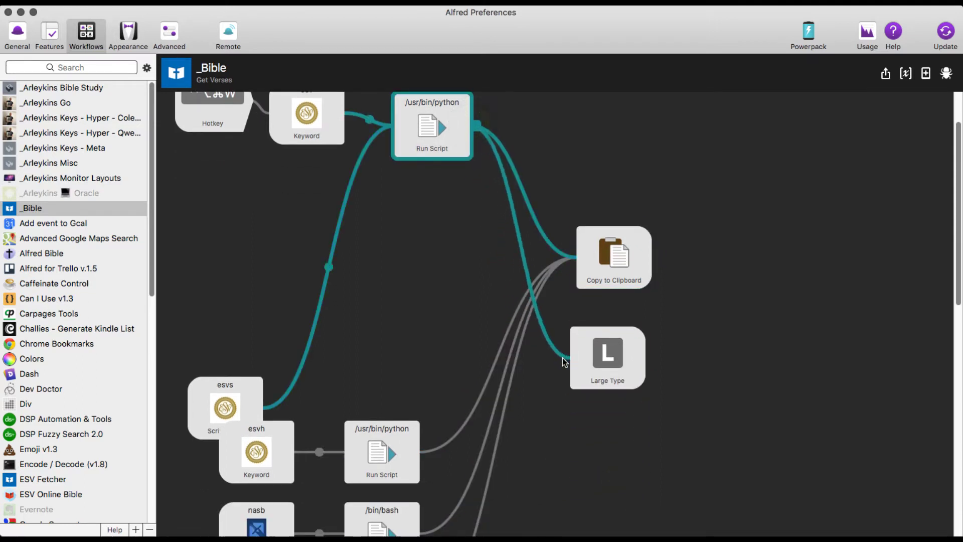
left_click(565, 216)
left_click(550, 243)
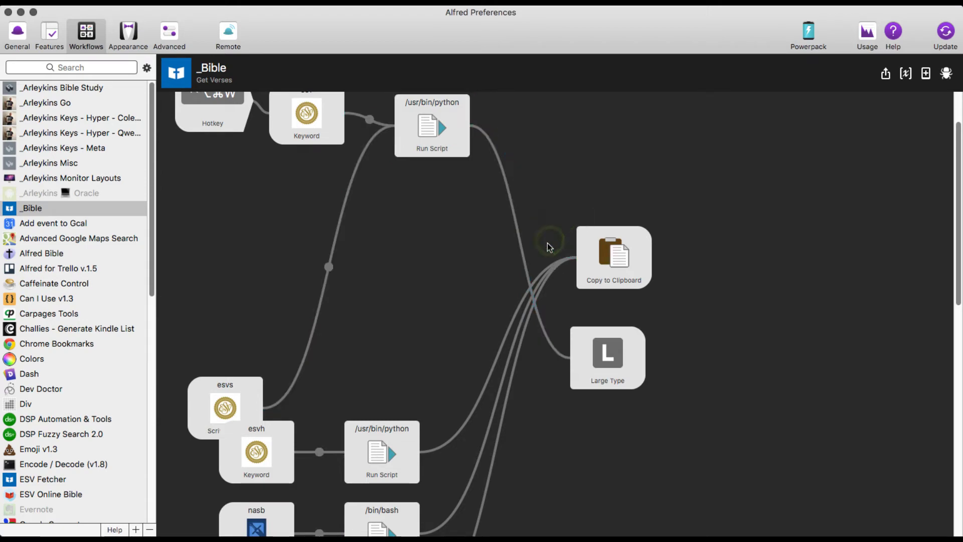
key("alt+space")
type("esv ")
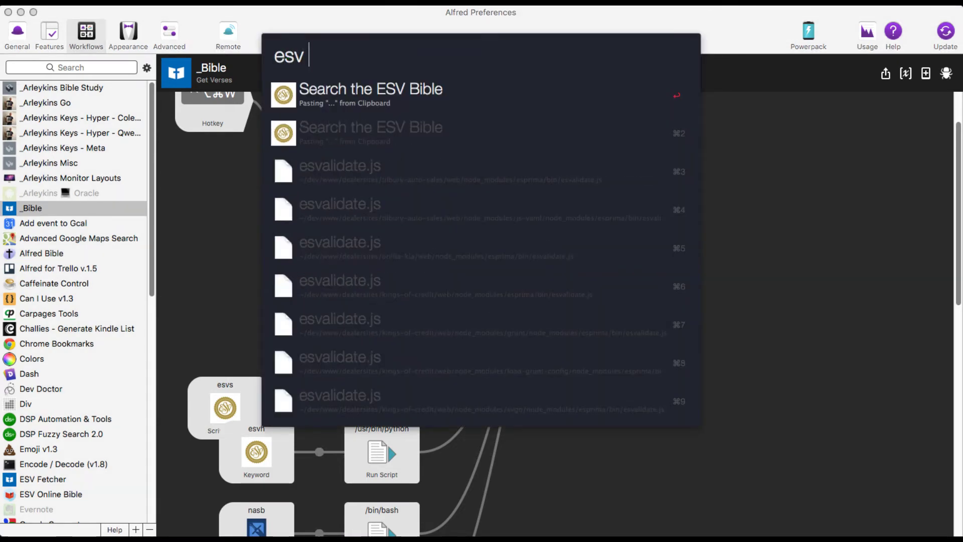
type("P")
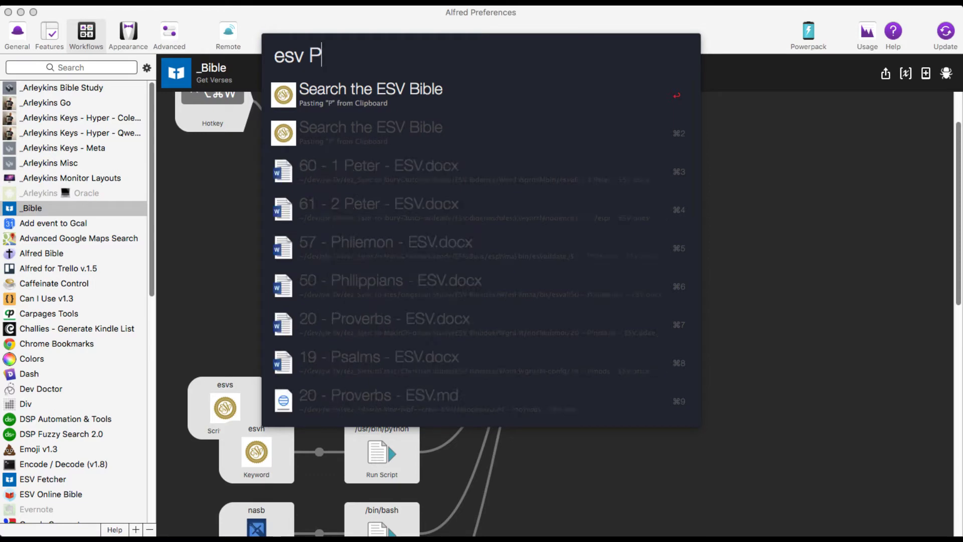
type("salm 1:1")
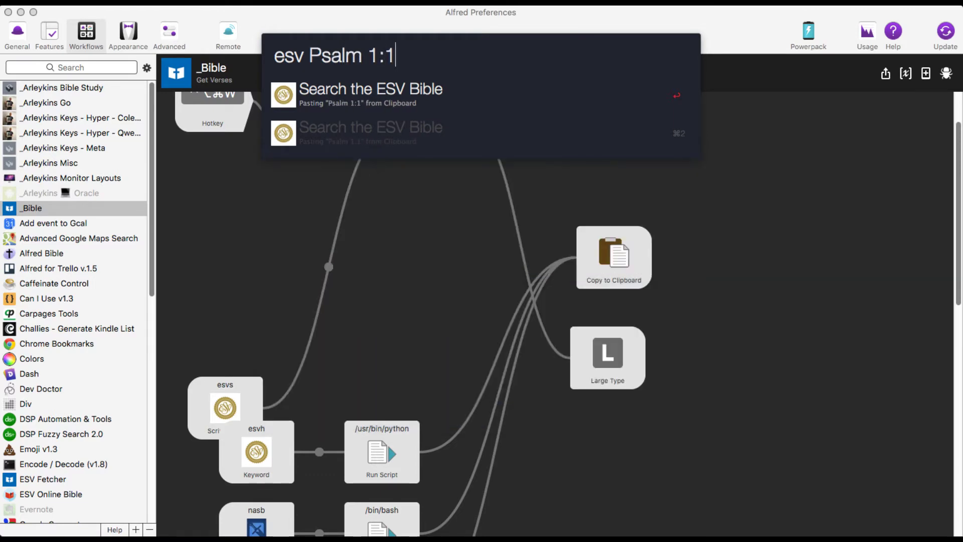
key("Return")
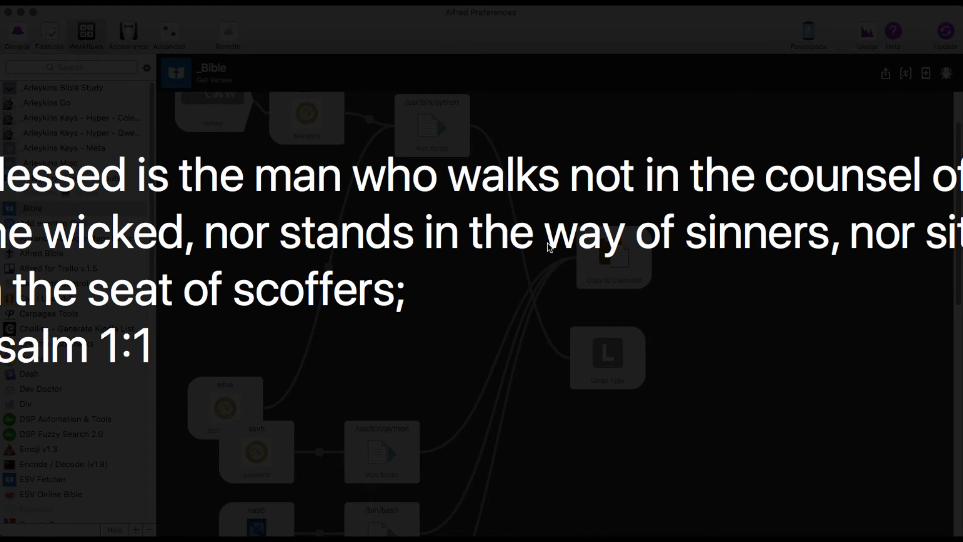
key("Escape")
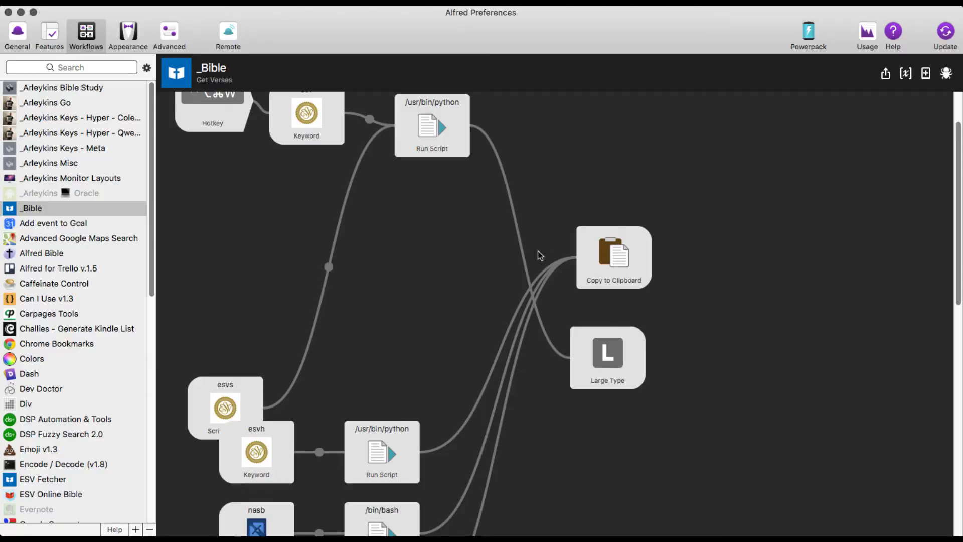
Replace the esv script's Large Type connection with a link to Copy to Clipboard.
left_click(527, 269)
key("Delete")
left_click(471, 124)
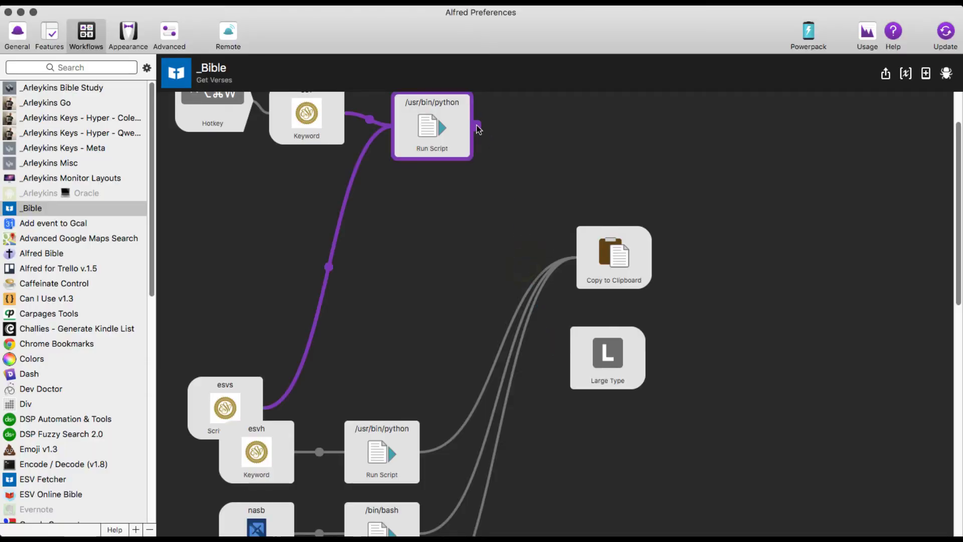
left_click_drag(478, 130, 607, 257)
Move the esvs and esvh nodes higher and open the esvh Run Script's Python code.
left_click(282, 460)
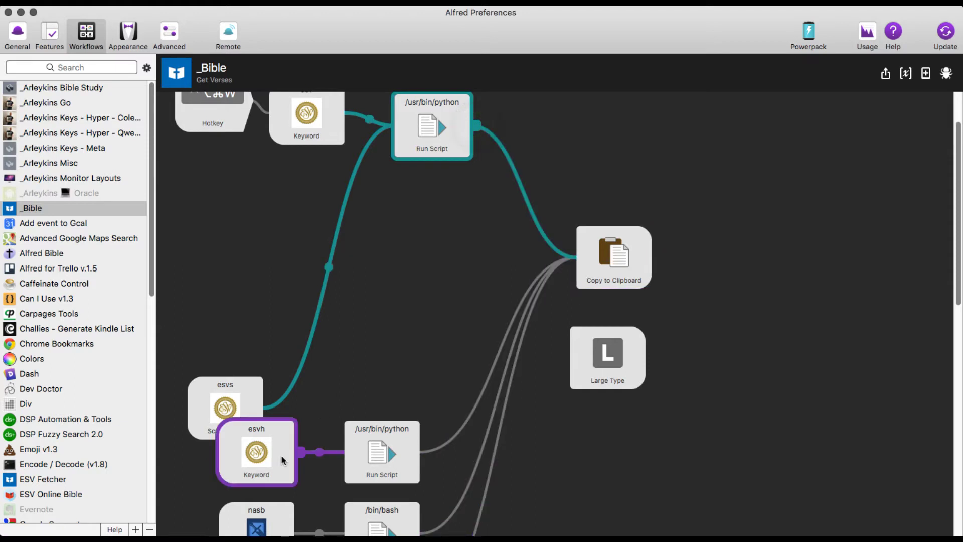
left_click_drag(225, 391, 379, 459)
left_click_drag(379, 459, 364, 359)
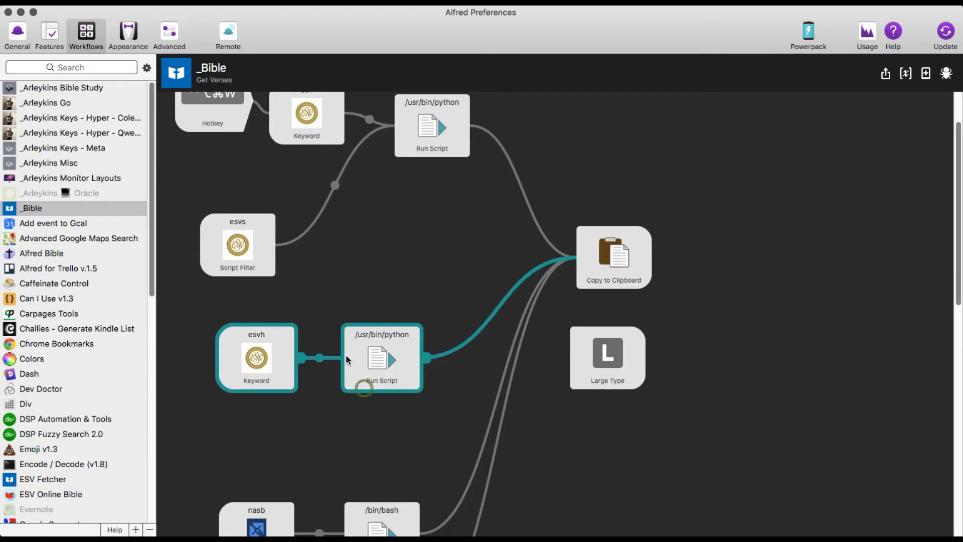
left_click(256, 341)
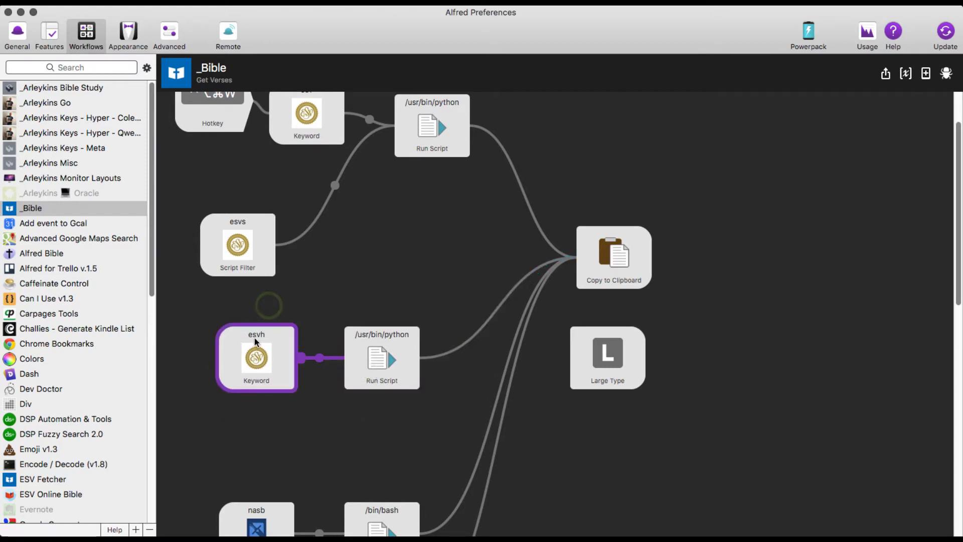
left_click(371, 359)
double_click(371, 359)
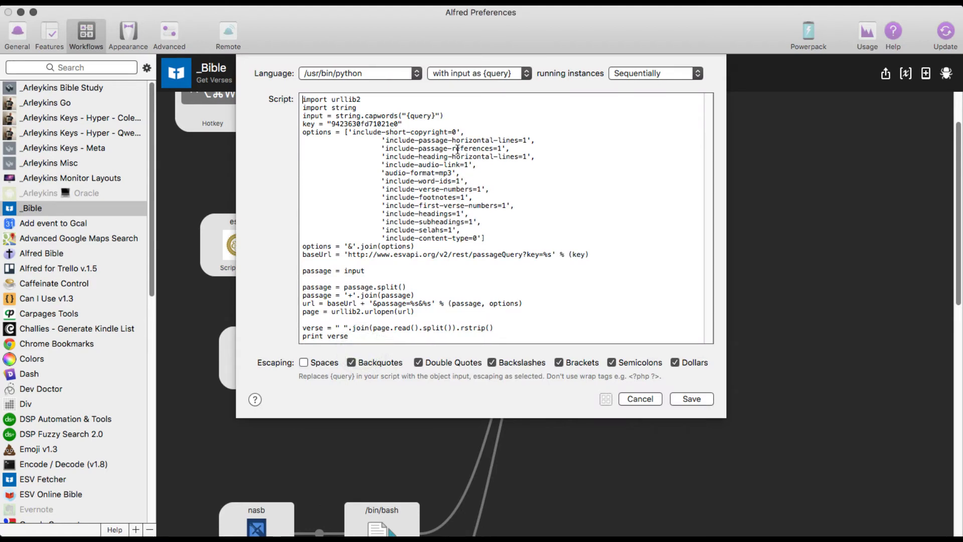
Back in Sublime Text, delete the note's old Psalm 1 text.
key("super+Tab")
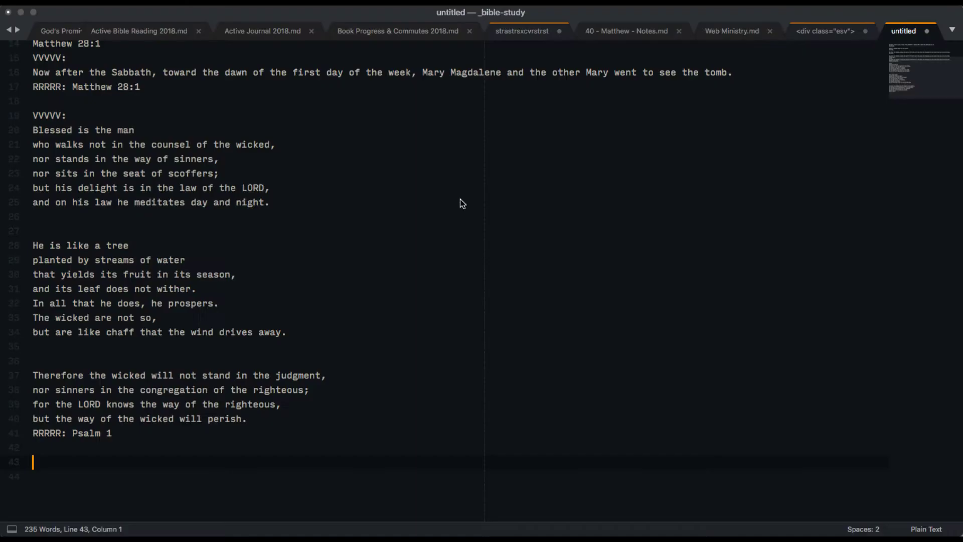
key("super+a")
key("BackSpace")
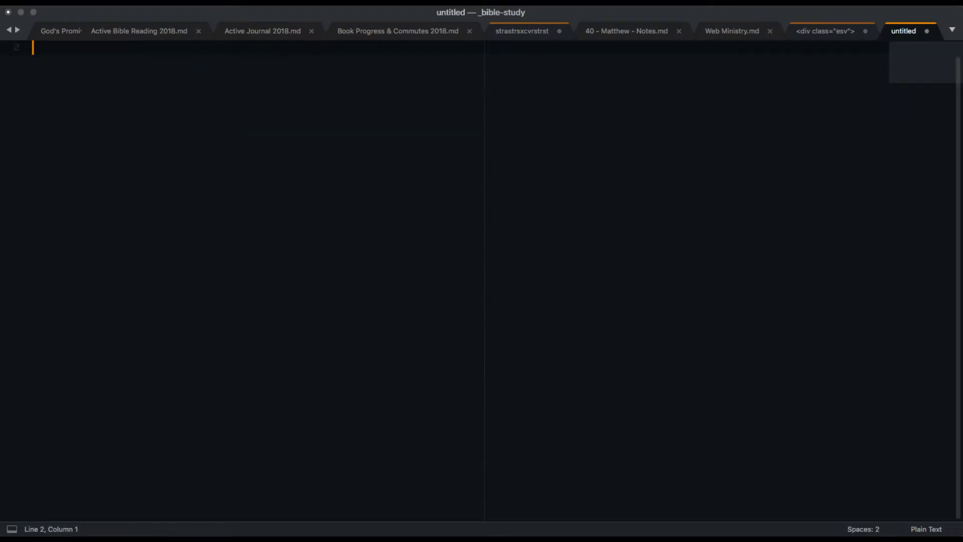
key("Return")
Run 'esvh matt 1' in Alfred to paste Matthew 1's raw ESV HTML, then select it all.
key("alt+space")
type("esvh")
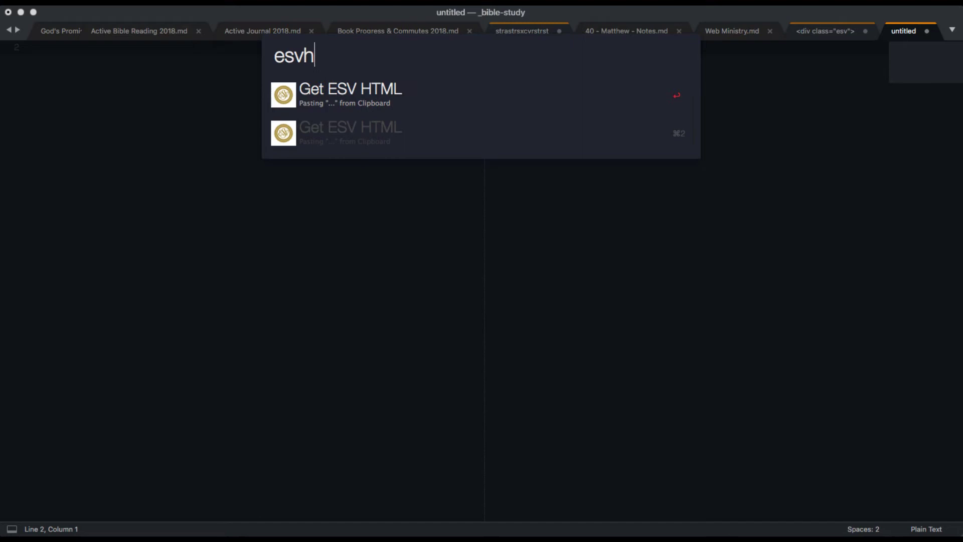
type(" matt 1")
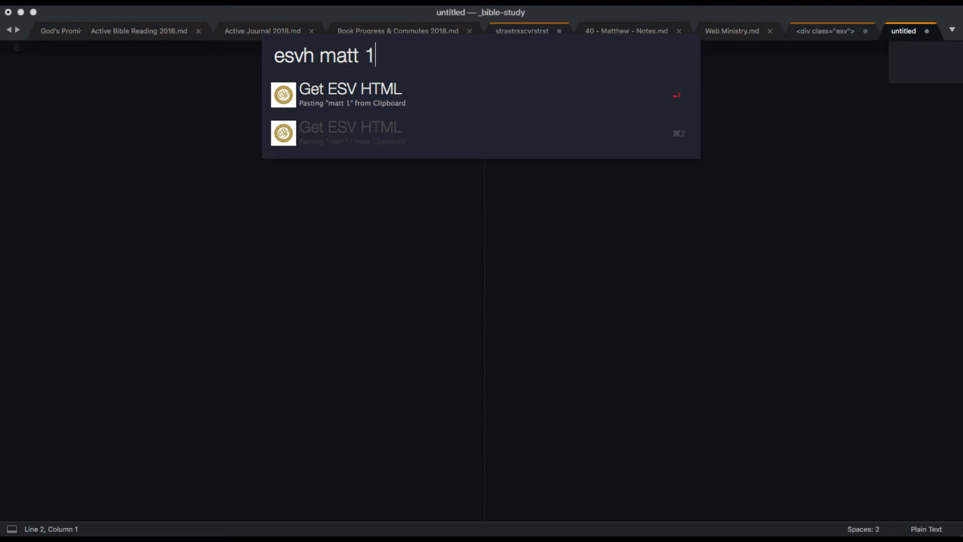
key("Return")
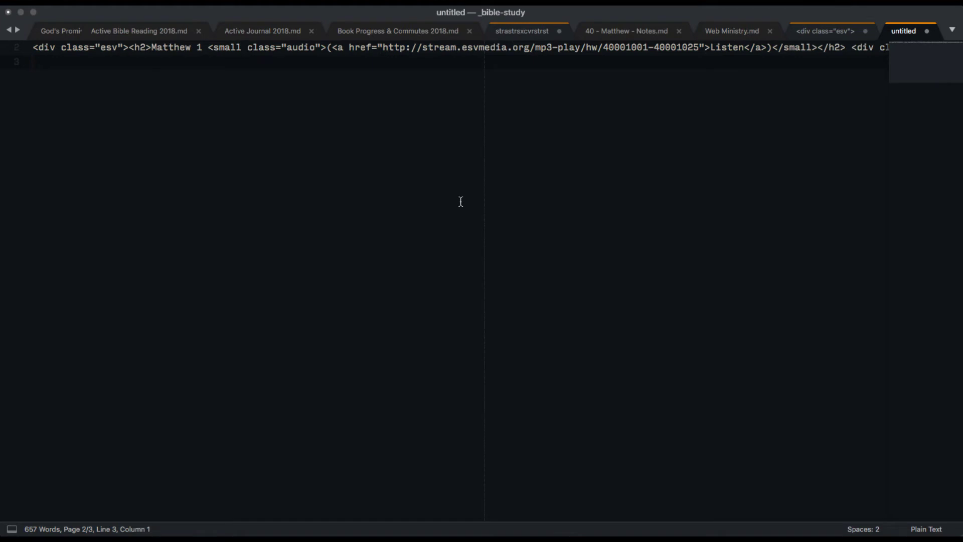
key("super+a")
Prettify the Matthew 1 HTML into indented lines.
key("super+shift+p")
type("prett")
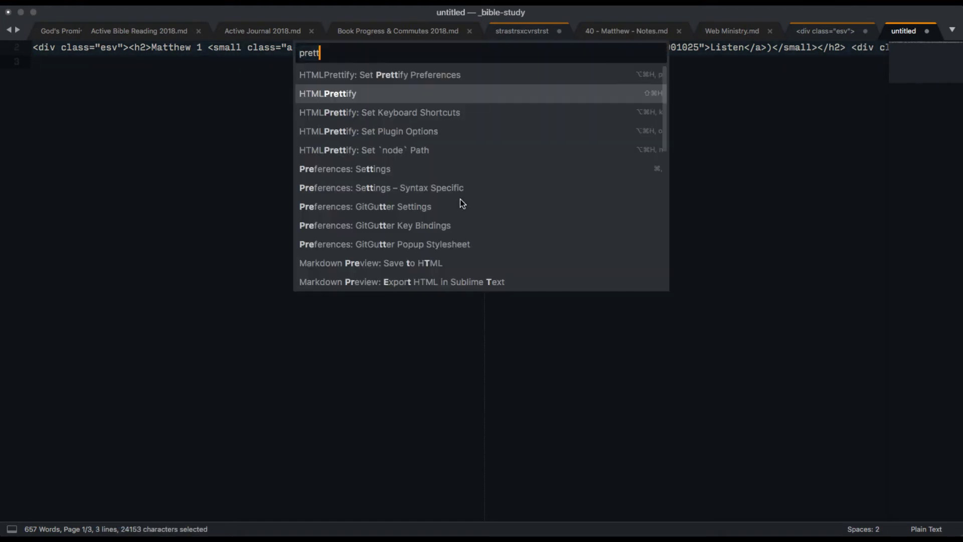
key("Return")
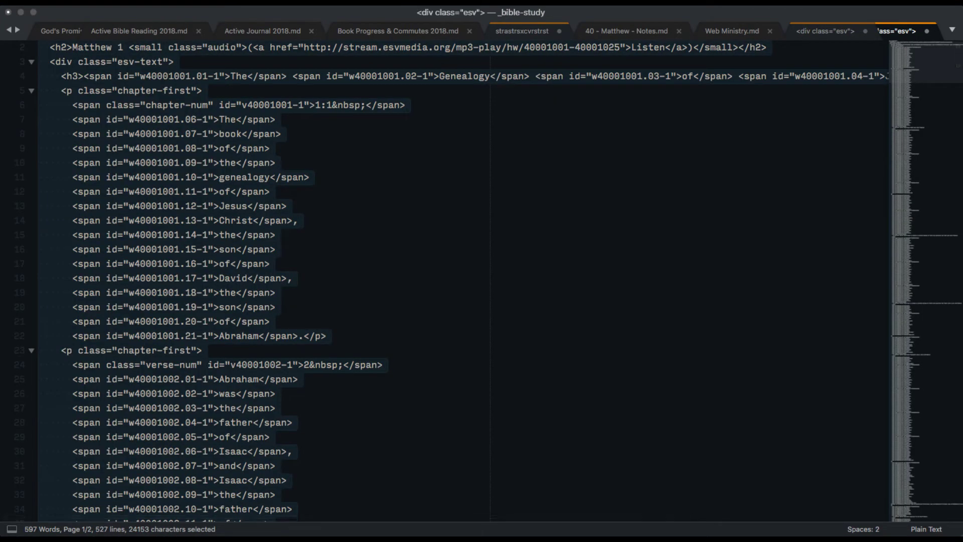
left_click(283, 279)
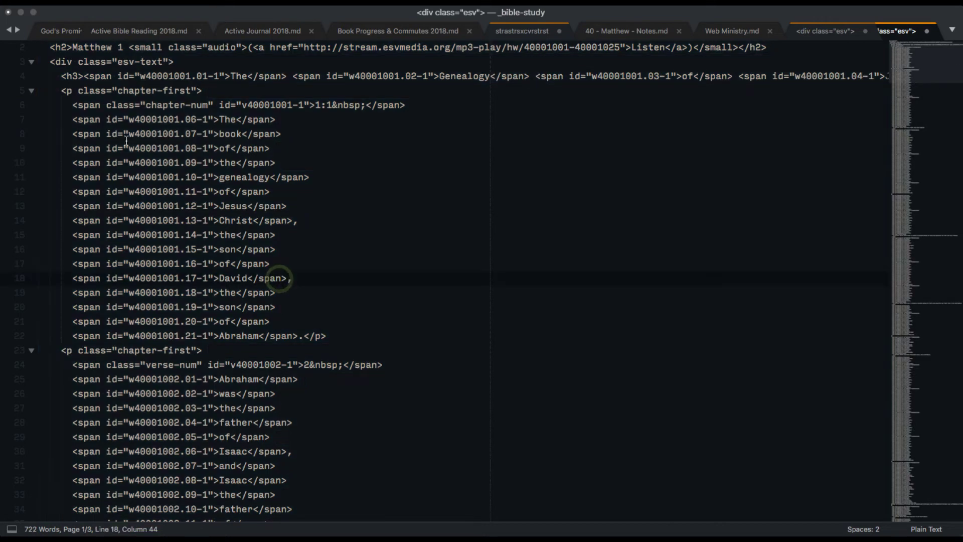
Inspect the per-word span ids, such as w40001003.10-1 for Tamar, and the verse-num occurrences.
scroll(257, 270, "down", 10)
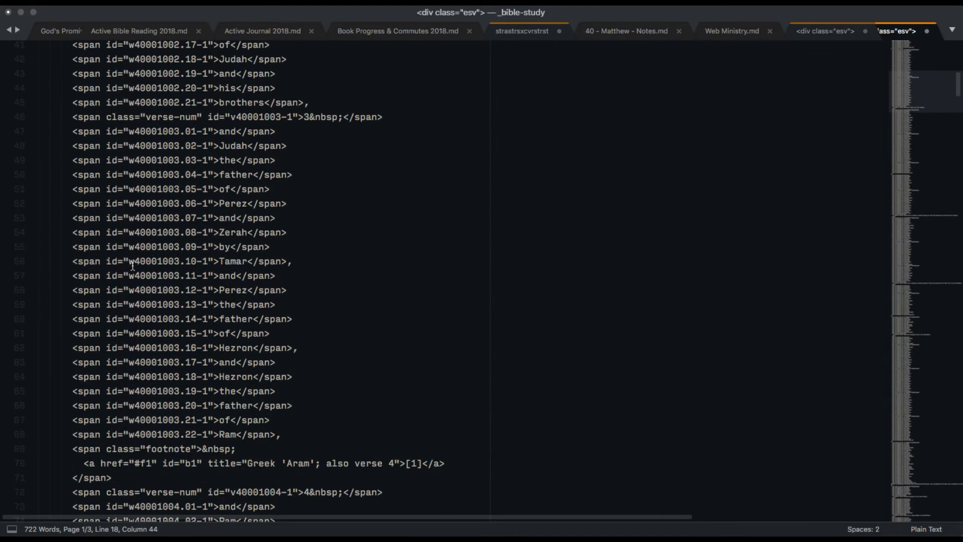
left_click_drag(129, 261, 206, 264)
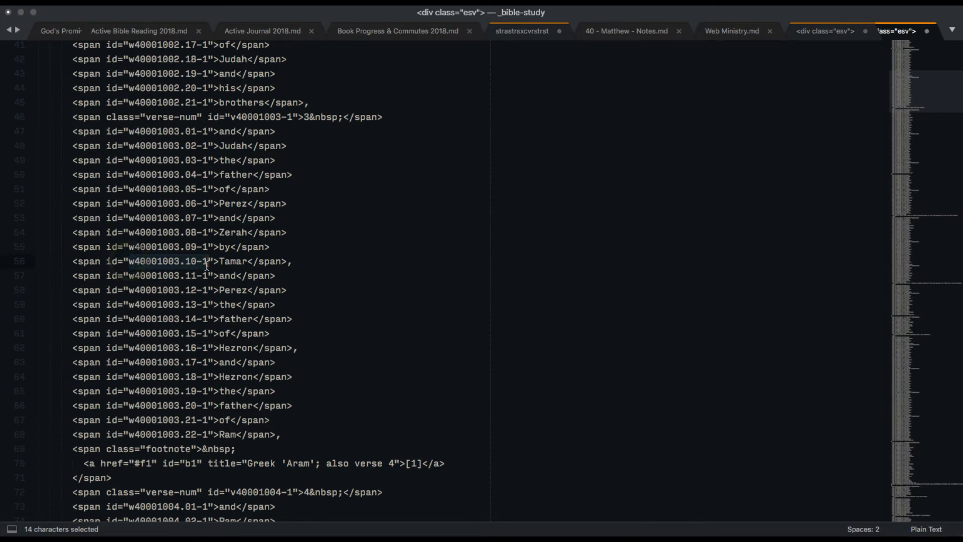
double_click(232, 261)
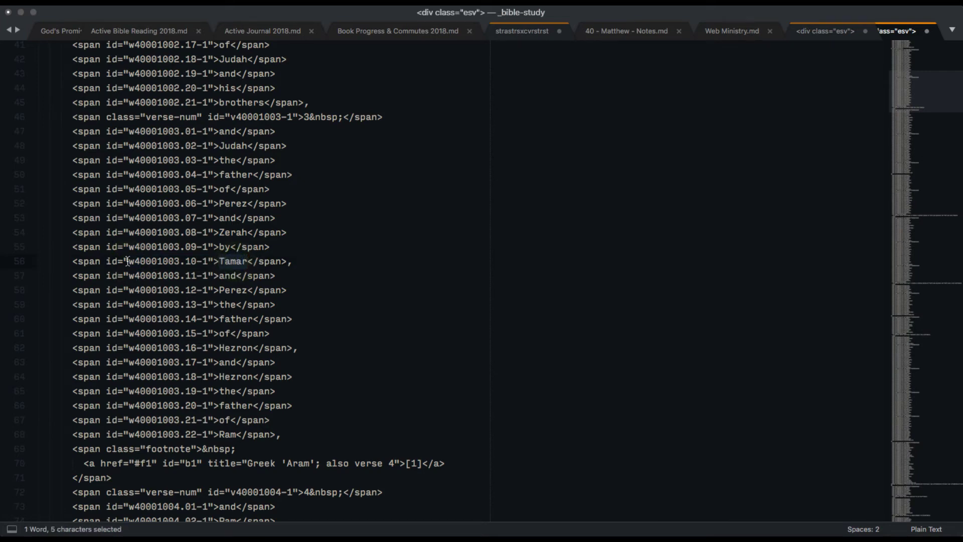
scroll(263, 315, "down", 9)
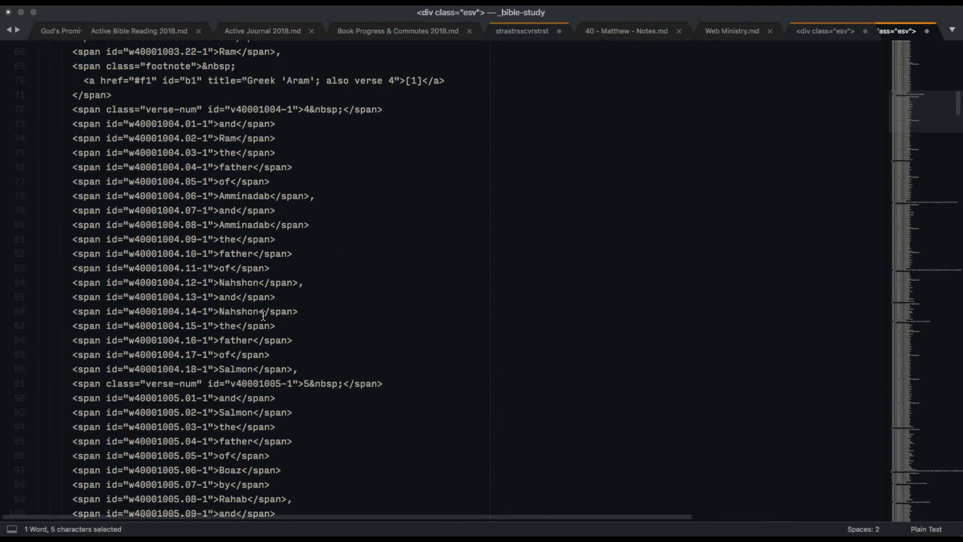
double_click(153, 111)
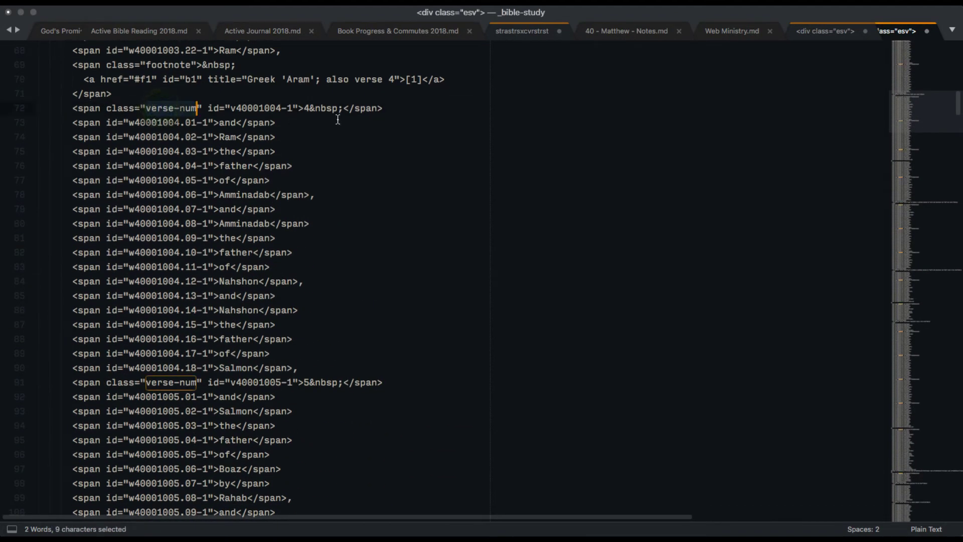
scroll(294, 316, "down", 20)
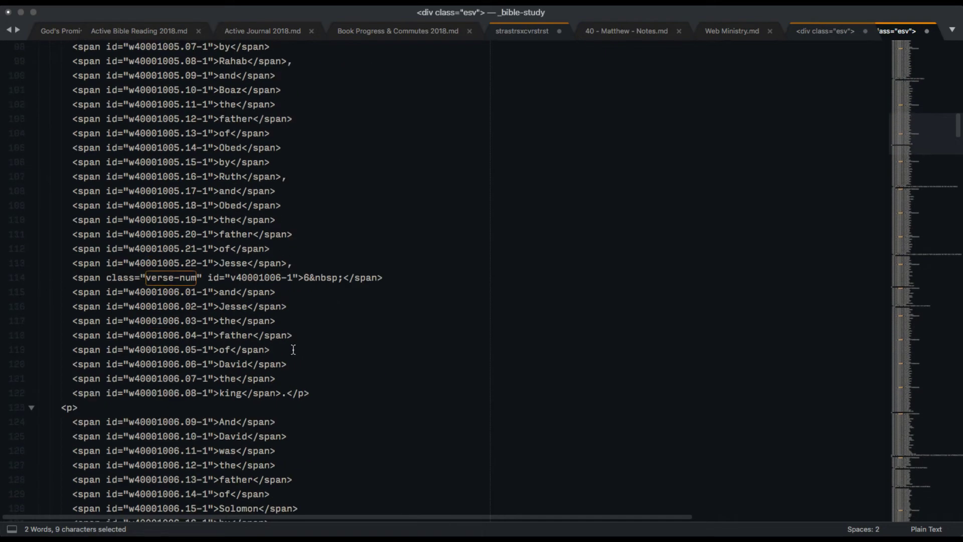
scroll(294, 349, "up", 20)
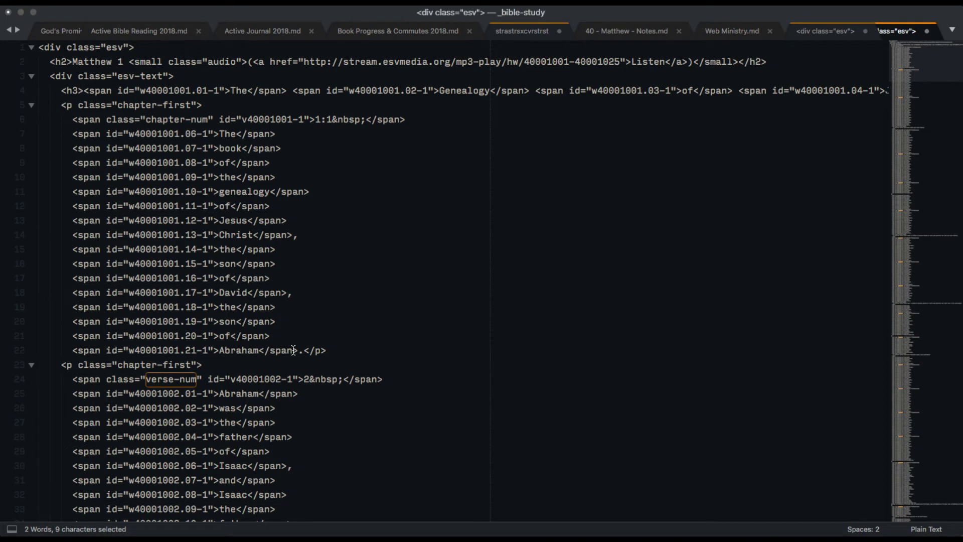
Show the January 1 M'Cheyne page in Chrome and select part of Acts 1:1 as real text.
key("super+Tab")
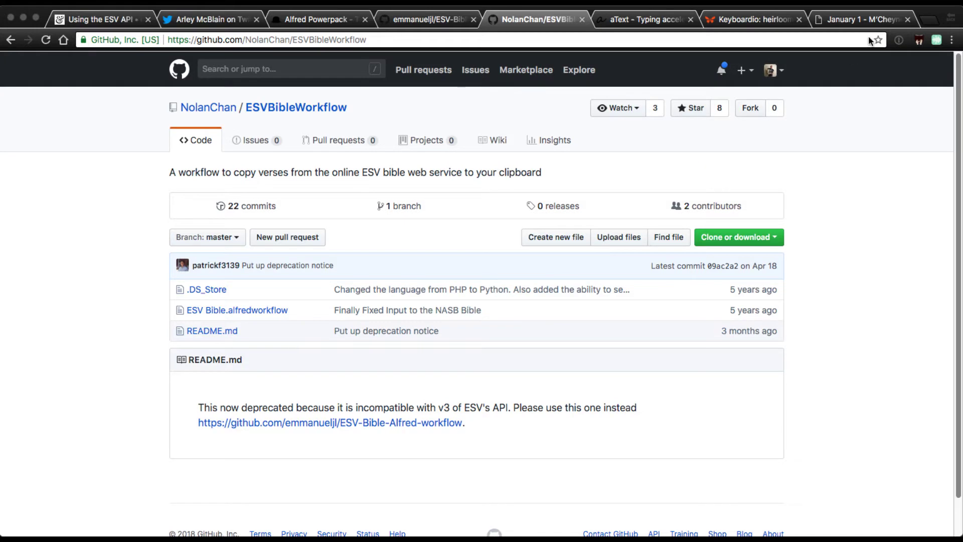
left_click(826, 27)
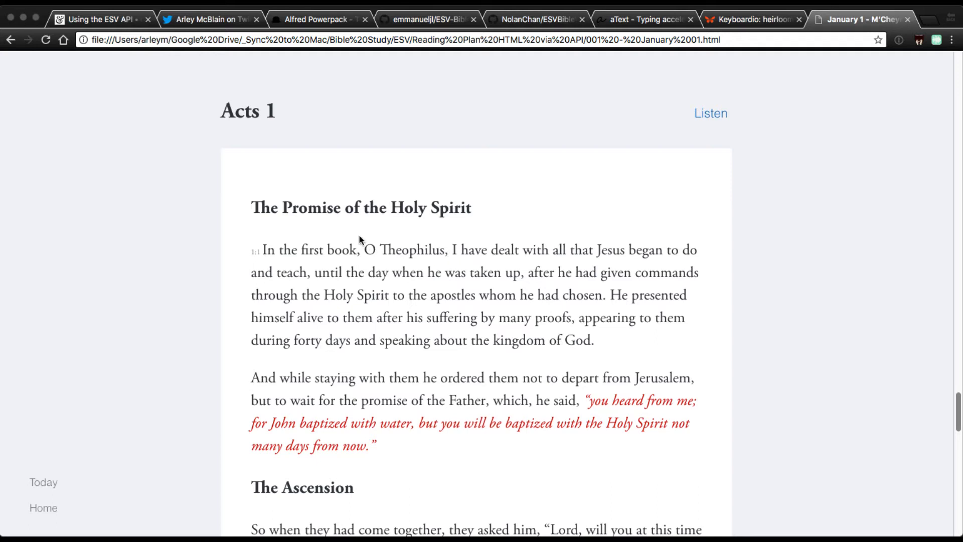
left_click_drag(351, 249, 512, 341)
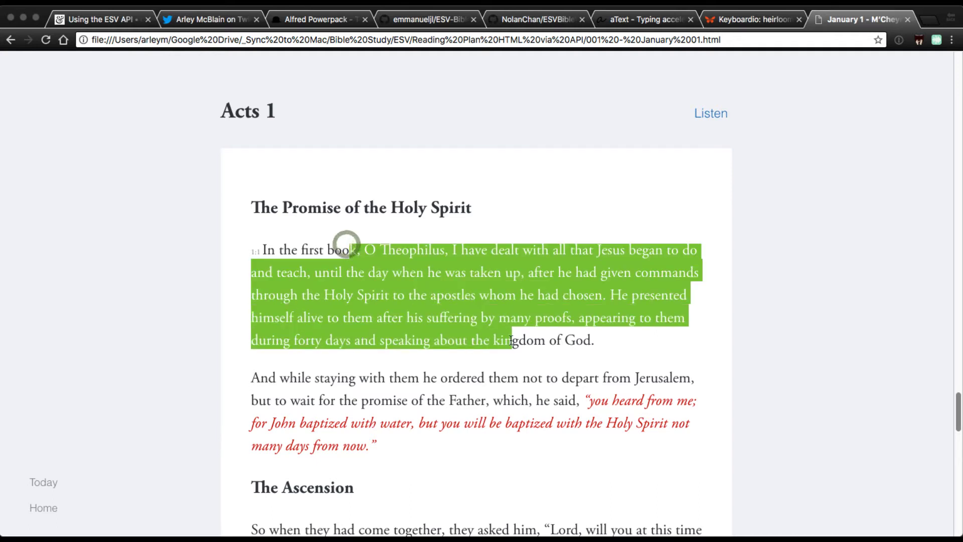
left_click(538, 312)
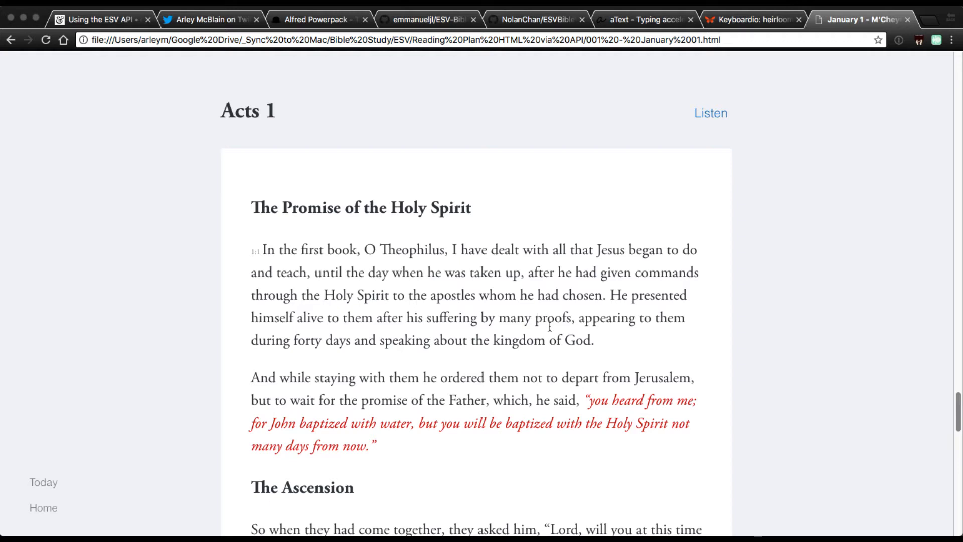
scroll(381, 243, "down", 2)
scroll(552, 151, "up", 2)
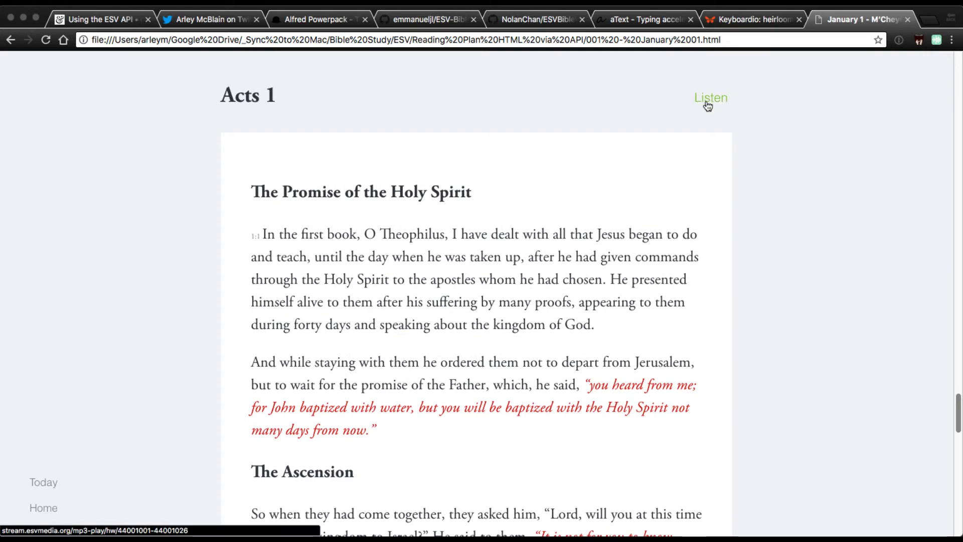
Select the red-letter words of Jesus in Acts 1 and scroll through the page.
left_click(253, 236)
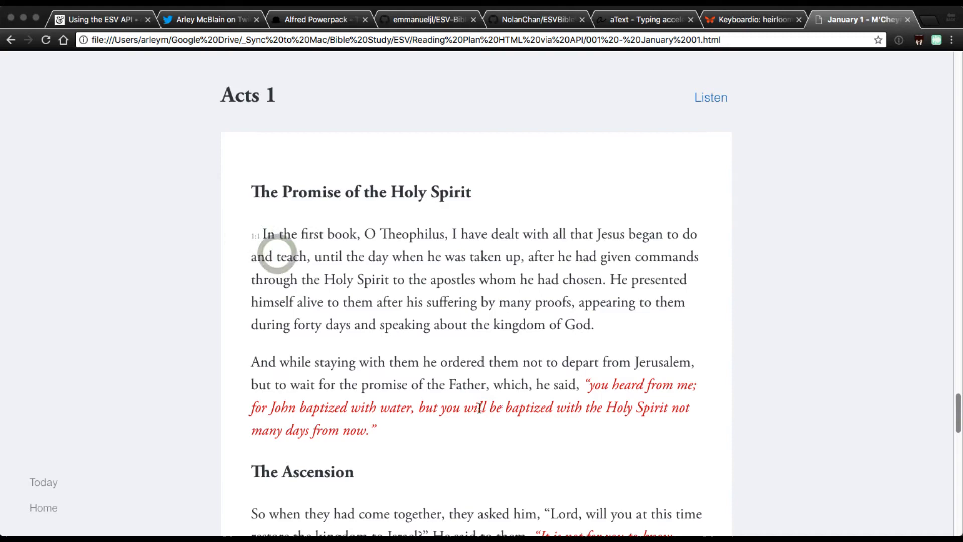
left_click_drag(499, 407, 646, 435)
left_click_drag(600, 383, 630, 423)
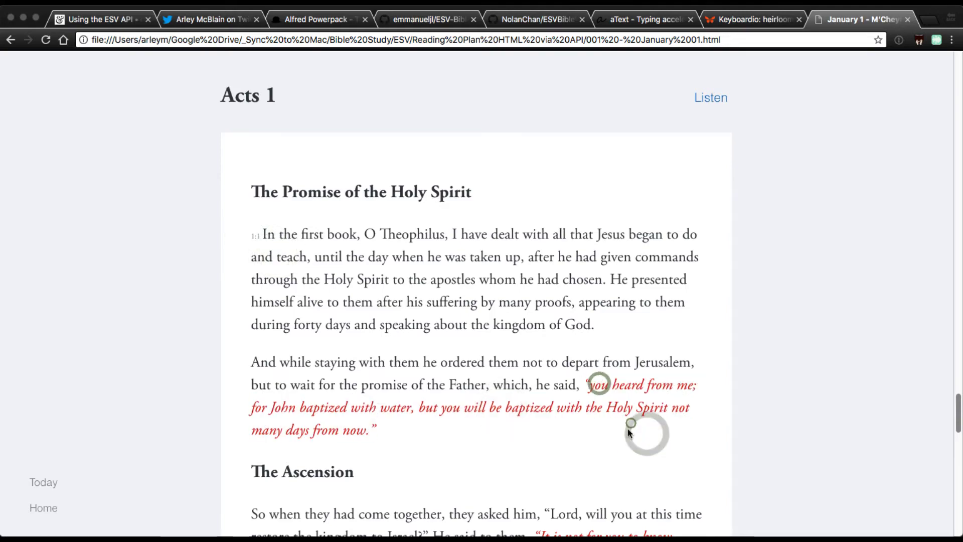
scroll(620, 449, "down", 9)
scroll(619, 450, "down", 9)
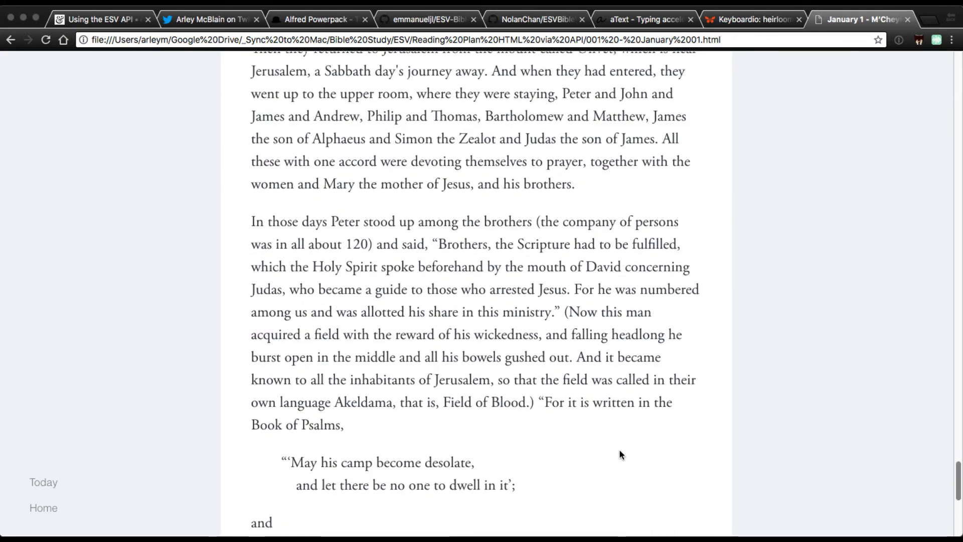
scroll(620, 449, "up", 17)
scroll(619, 452, "up", 8)
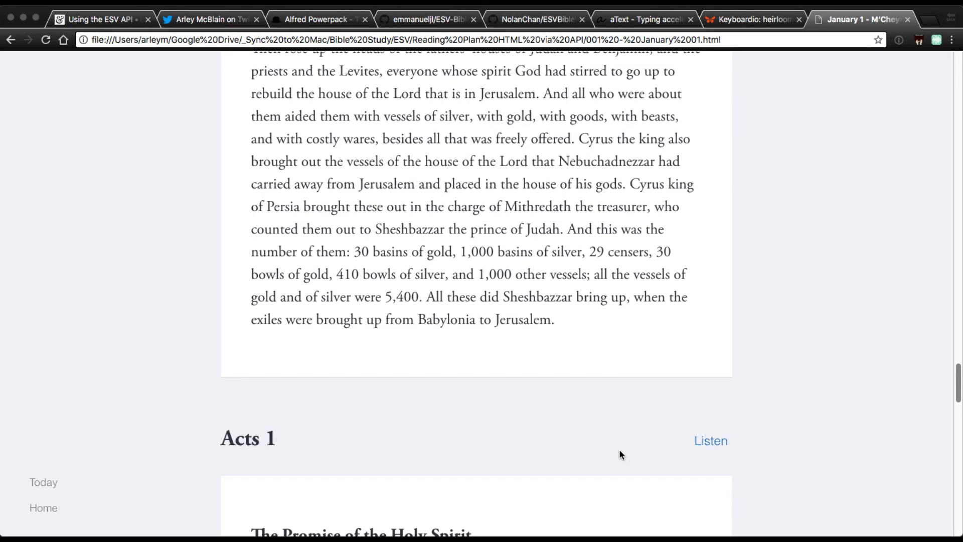
Uncomment the esv script's VVVVV/RRRRR print line, comment out the plain print, and save.
key("super+Tab")
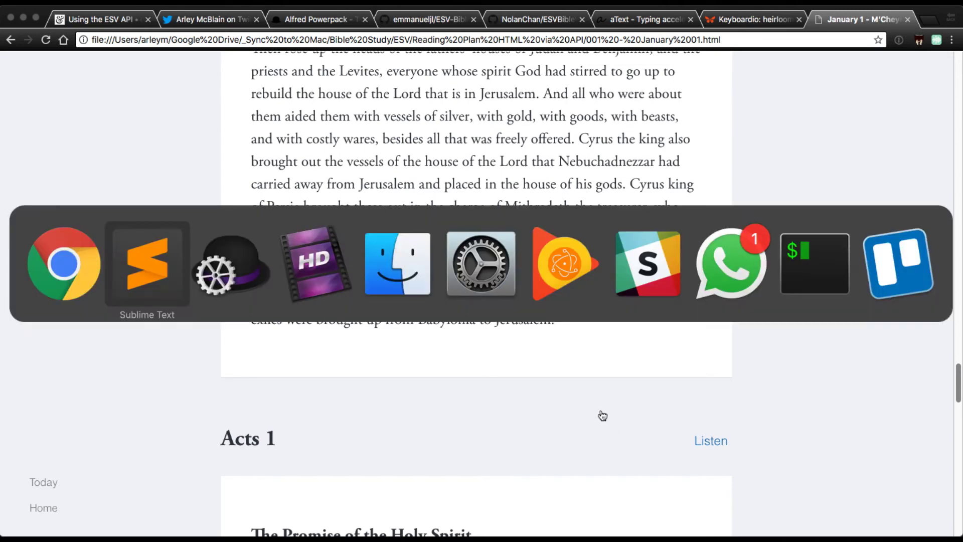
key("super+Tab")
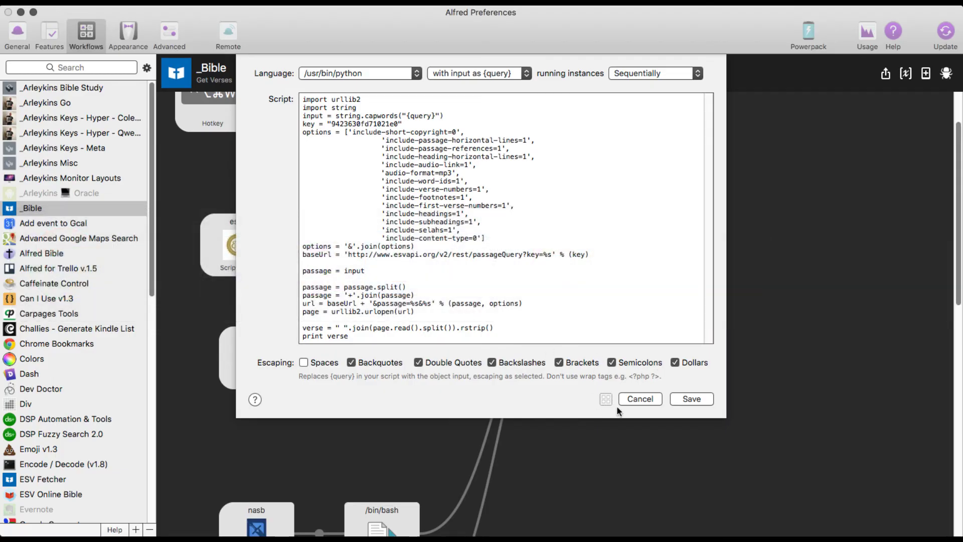
left_click(641, 399)
scroll(502, 301, "up", 3)
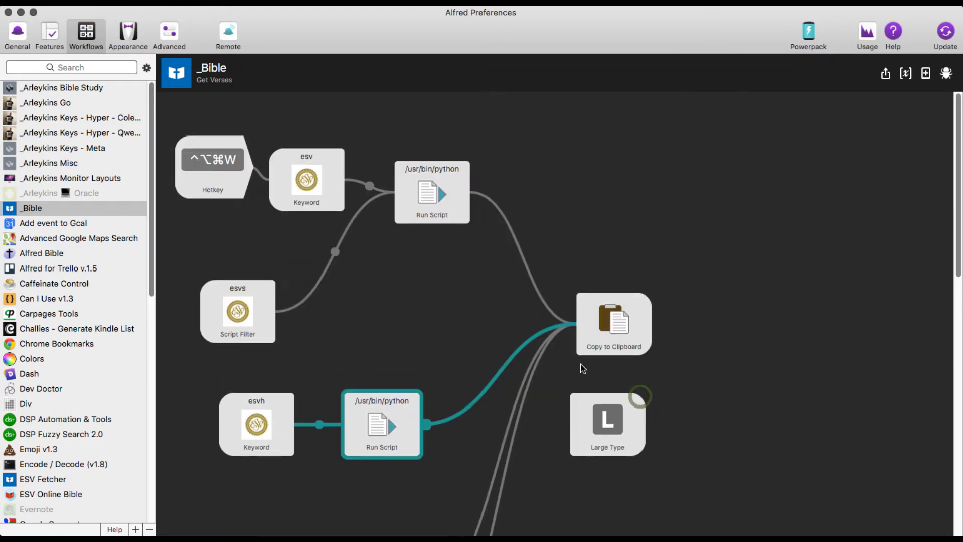
double_click(456, 199)
scroll(439, 312, "down", 1)
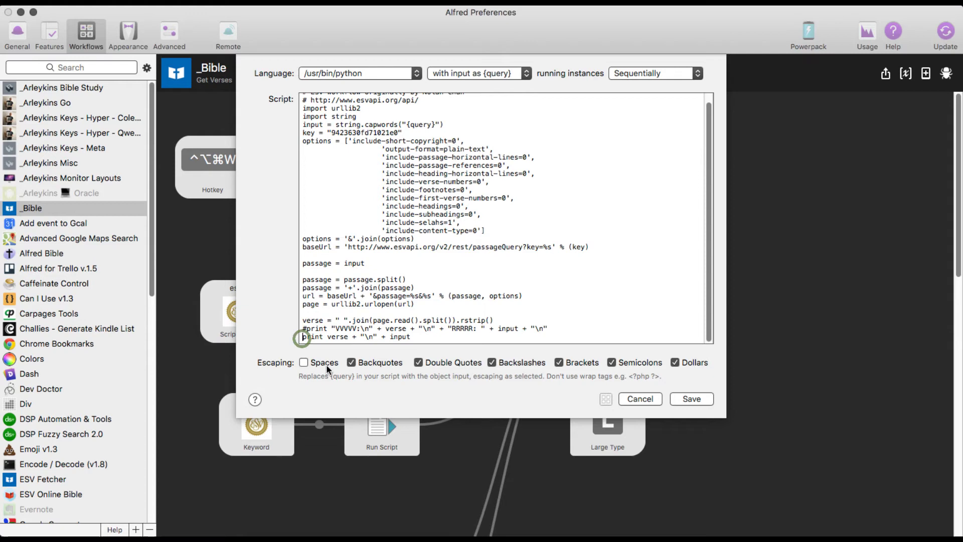
type("#")
left_click(306, 328)
key("BackSpace")
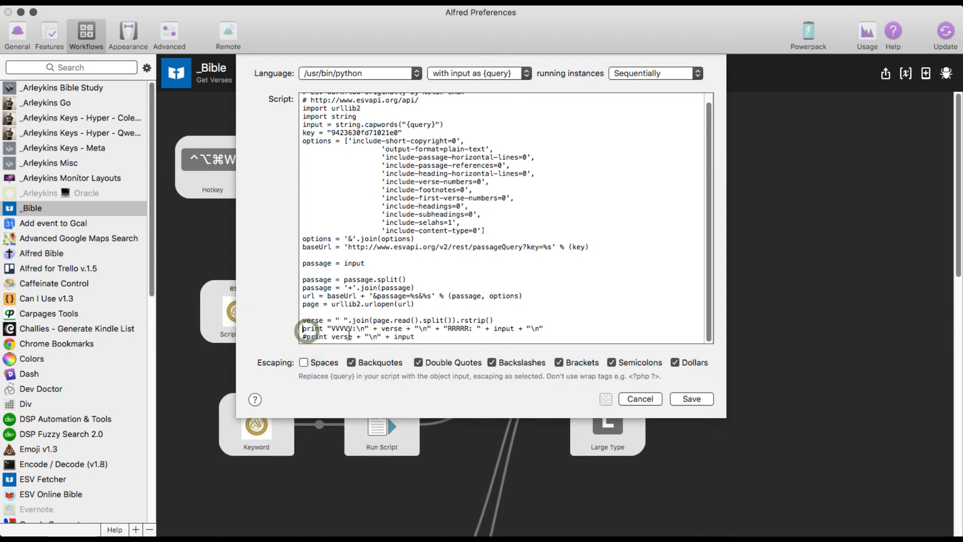
left_click(673, 399)
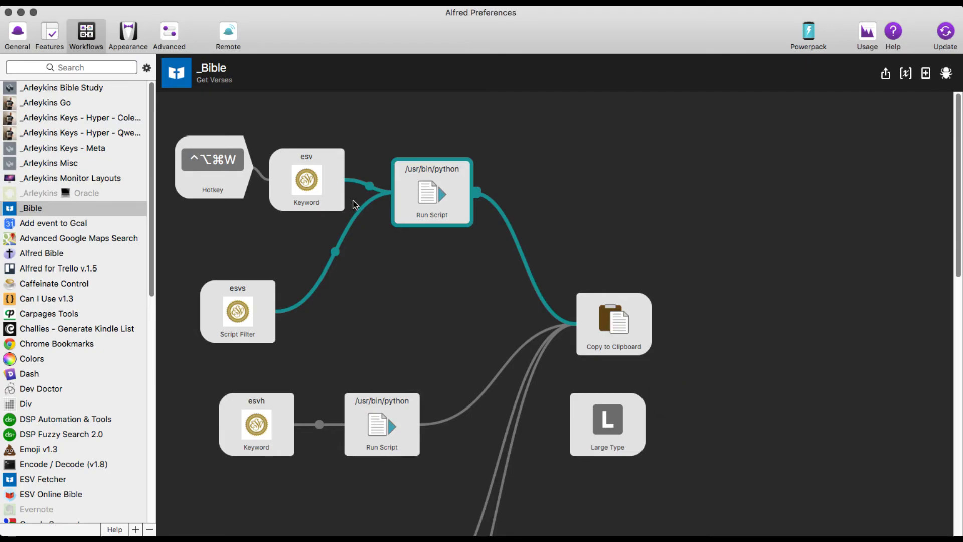
Start a new empty Sublime Text file with a blank first line.
key("super+Tab")
key("super+n")
key("Return")
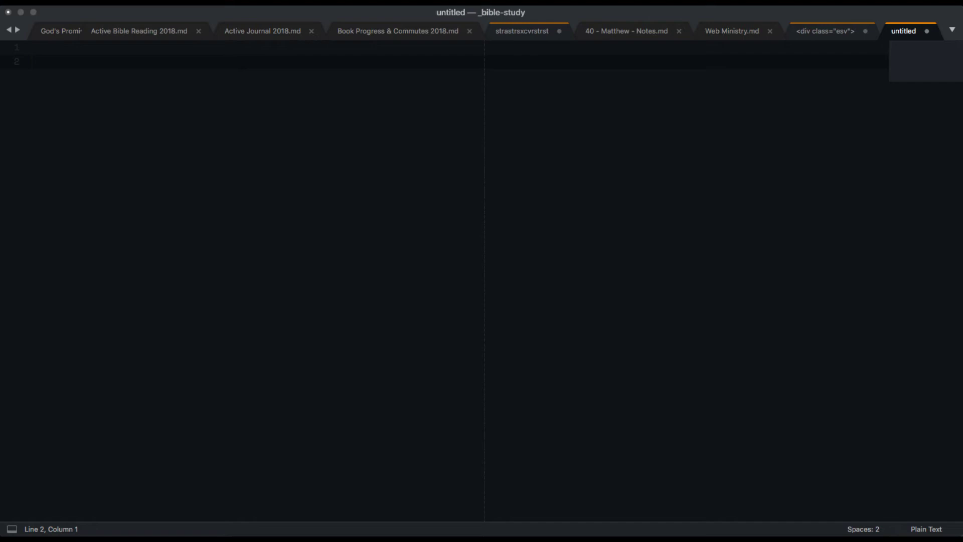
Fetch Isaiah 41:10 with the ESV lookup and paste it into the new file.
key("alt+space")
type("esv")
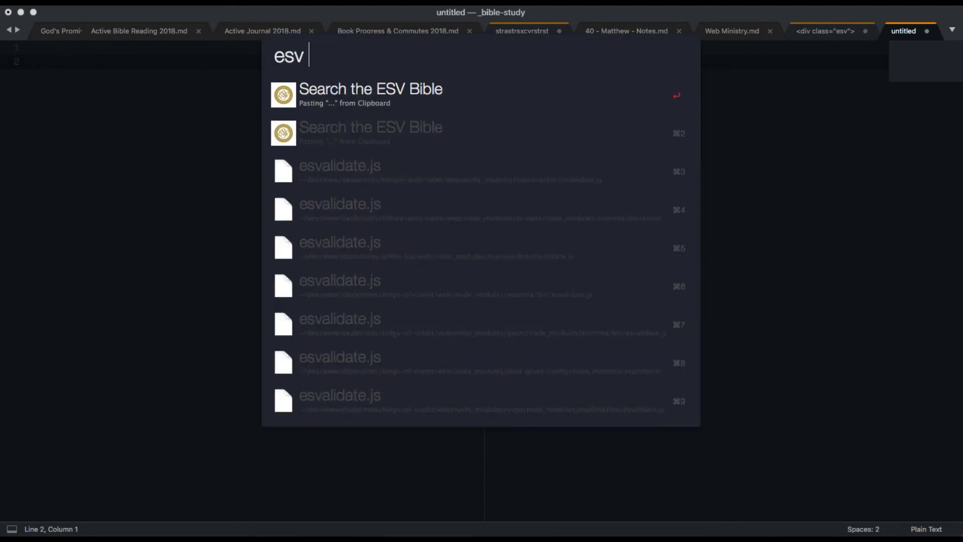
key("BackSpace")
key("BackSpace")
key("Escape")
key("alt+space")
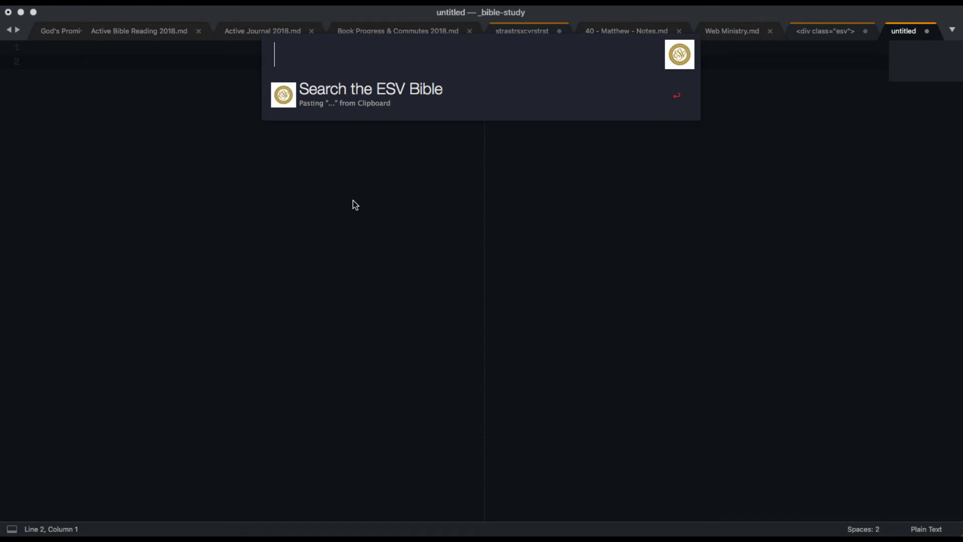
type("isaiah")
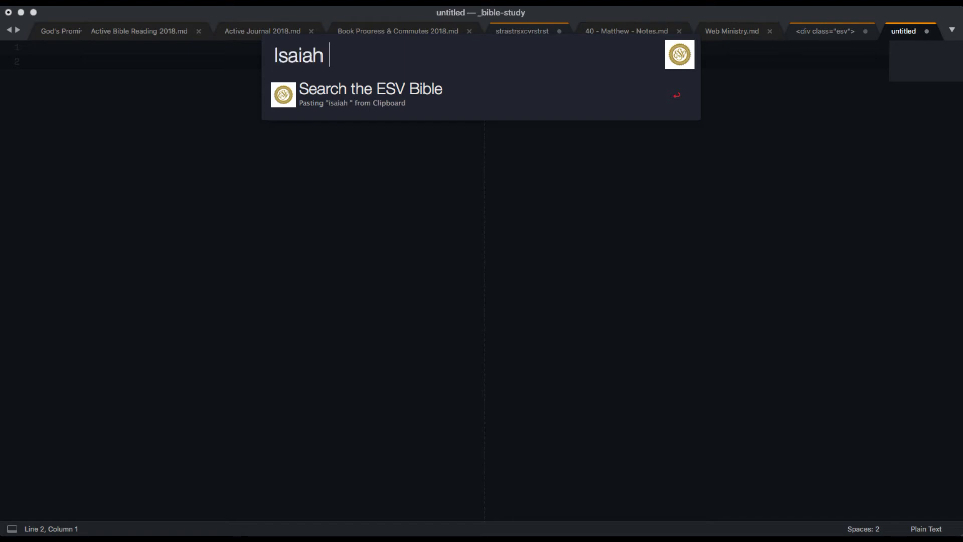
key("BackSpace")
key("BackSpace")
key("BackSpace")
key("BackSpace")
key("BackSpace")
key("BackSpace")
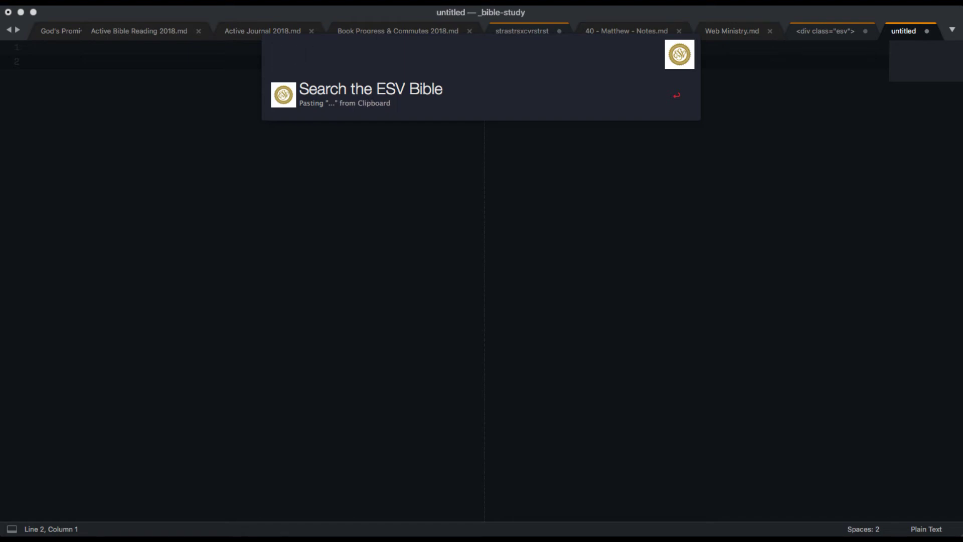
type("isa")
key("BackSpace")
key("BackSpace")
key("BackSpace")
type("Isaiah ")
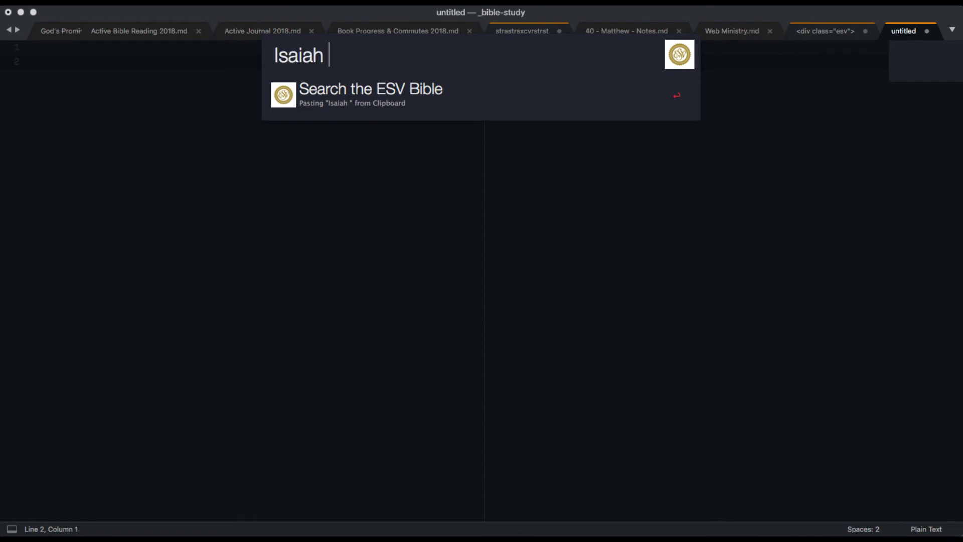
type("41.1")
key("BackSpace")
key("BackSpace")
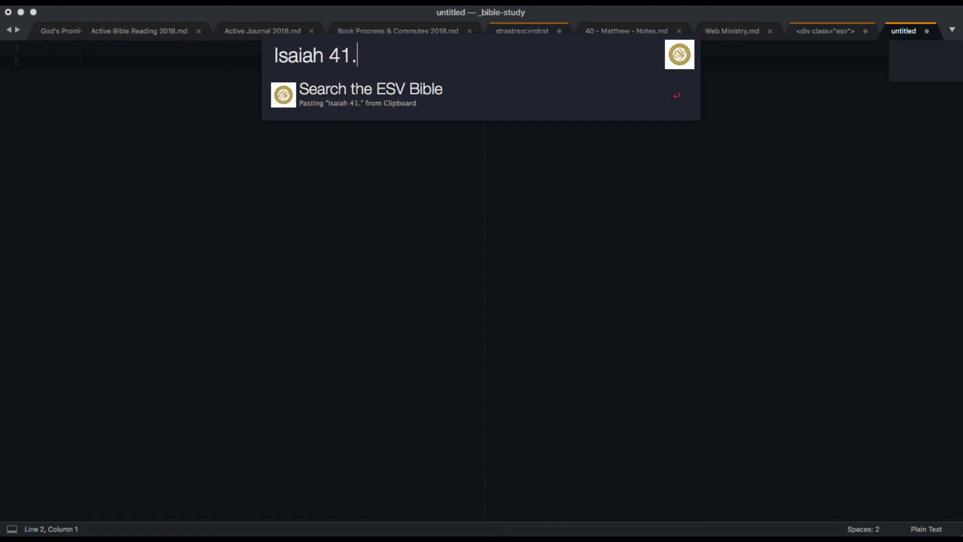
type(":10")
key("Return")
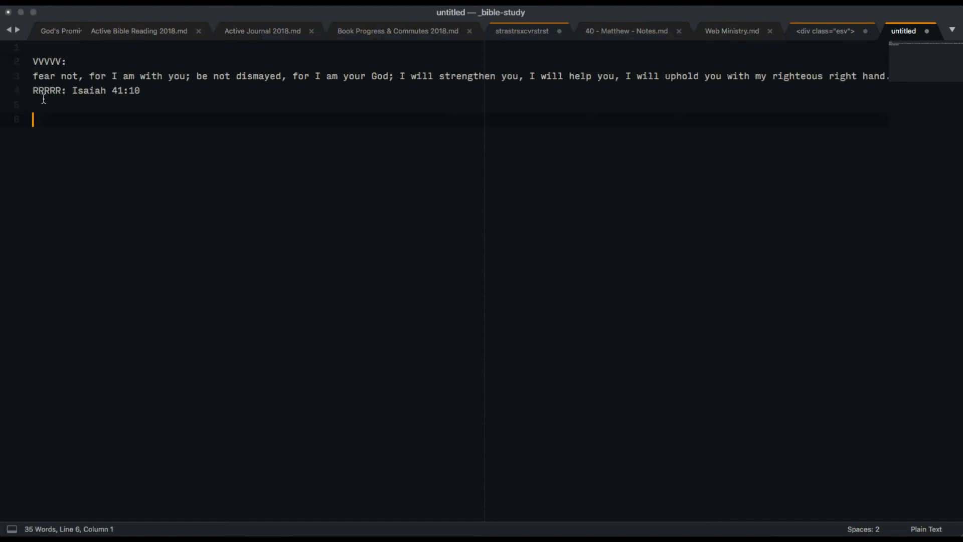
Highlight the pasted RRRRR and VVVVV markers, then switch to God's Promises.md.
left_click_drag(71, 90, 38, 93)
double_click(53, 61)
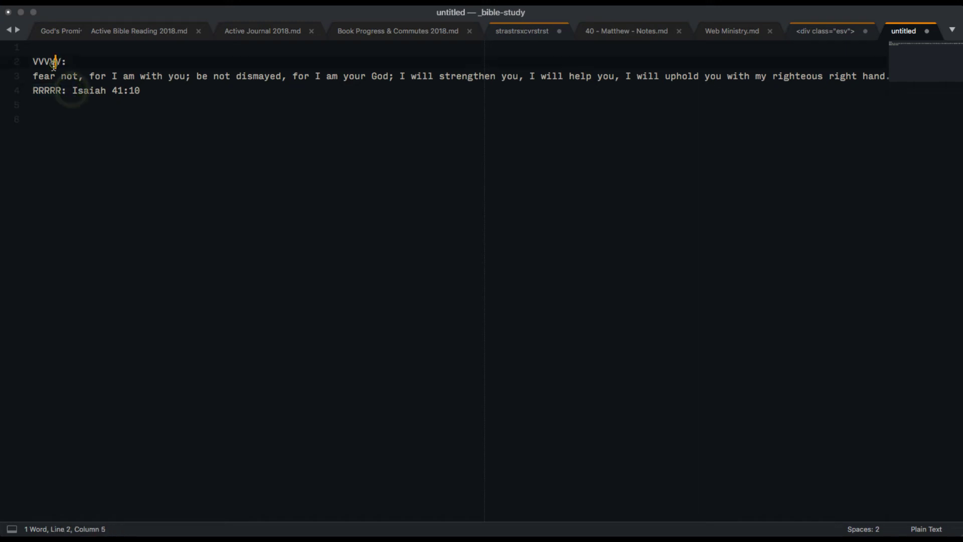
left_click(68, 32)
Select every VVVVV: label and place a caret at each verse start.
scroll(377, 273, "up", 10)
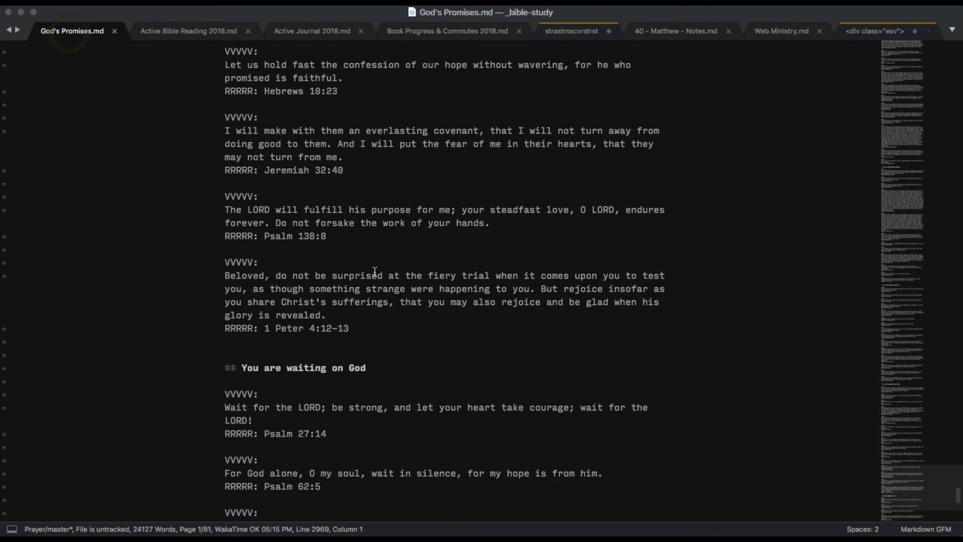
left_click_drag(262, 197, 198, 198)
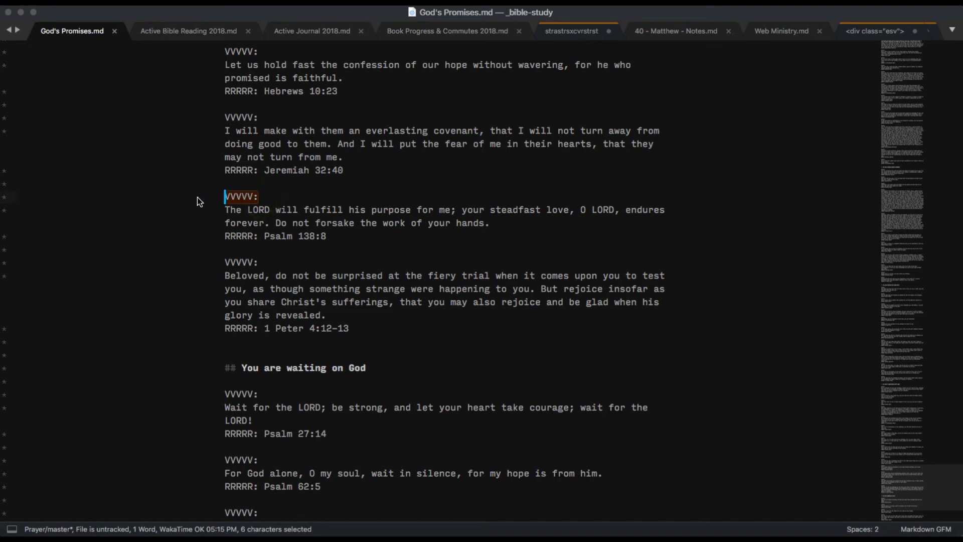
key("ctrl+super+g")
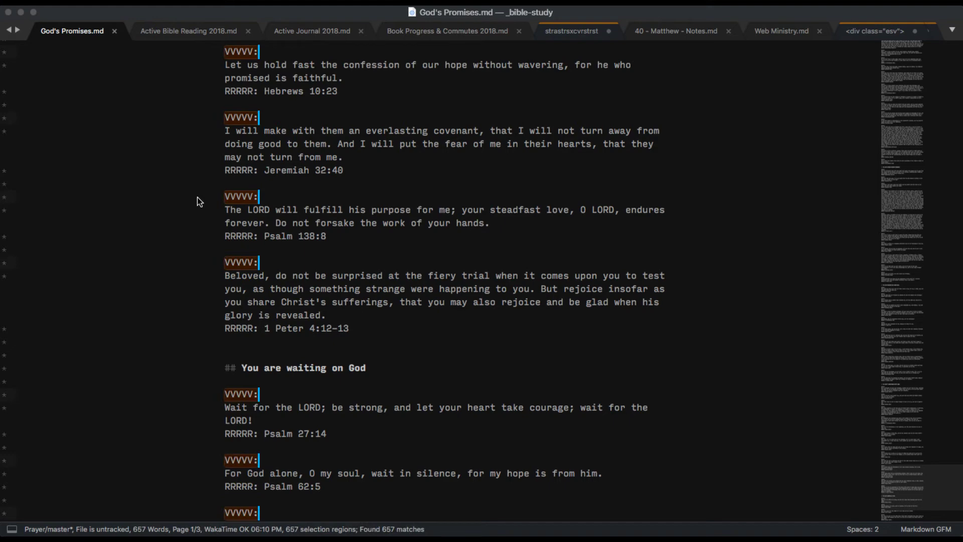
key("Right")
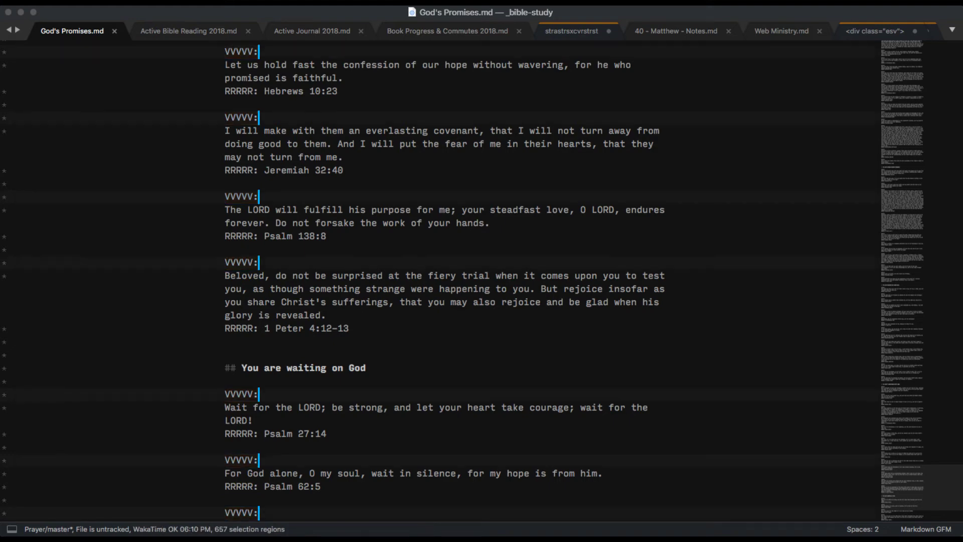
key("Right")
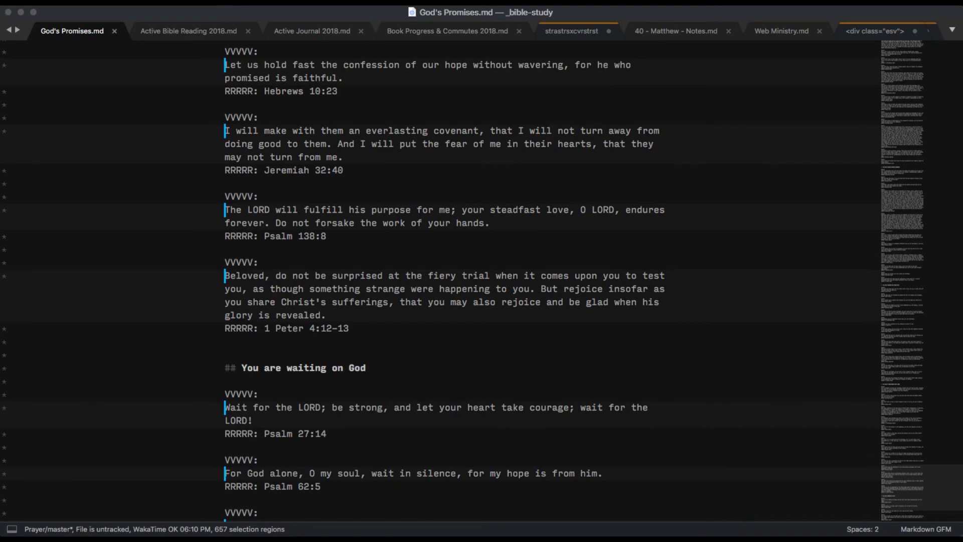
Experiment with extending the 657 selections across the verse and RRRRR reference lines.
key("alt+shift+Down")
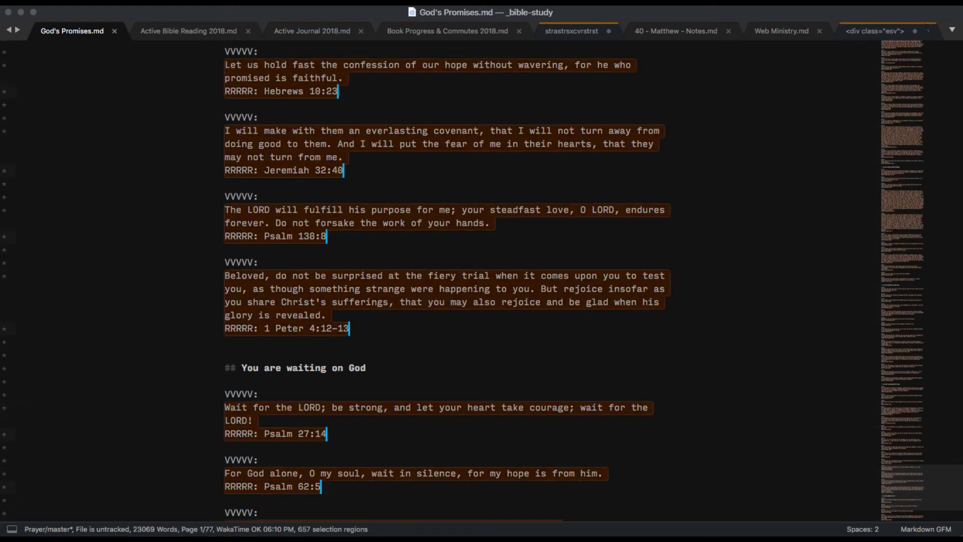
key("alt+shift+Up")
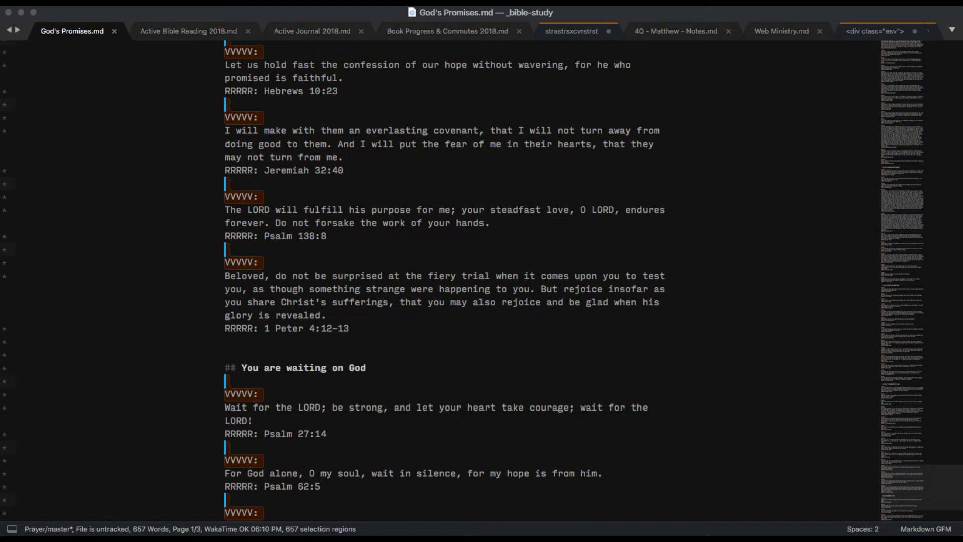
key("alt+shift+Down")
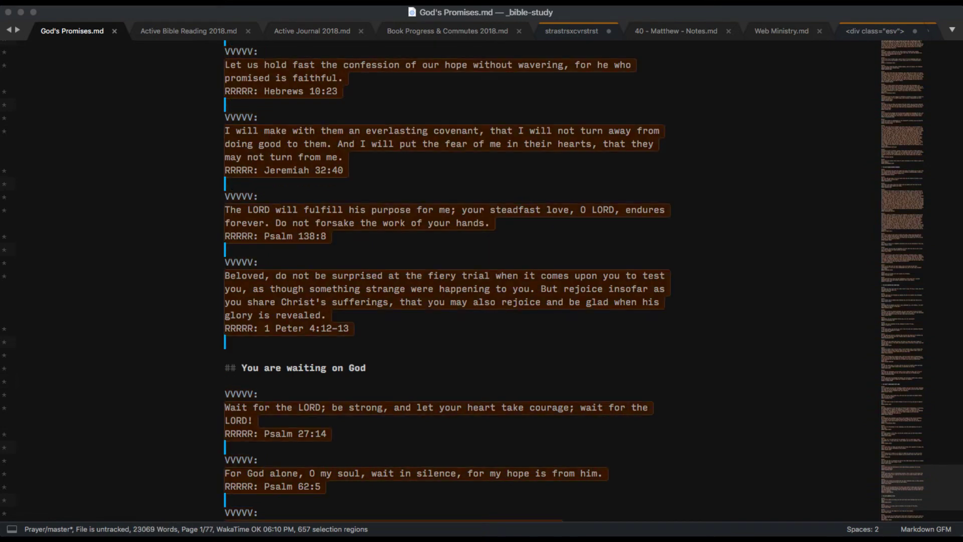
key("shift+Left")
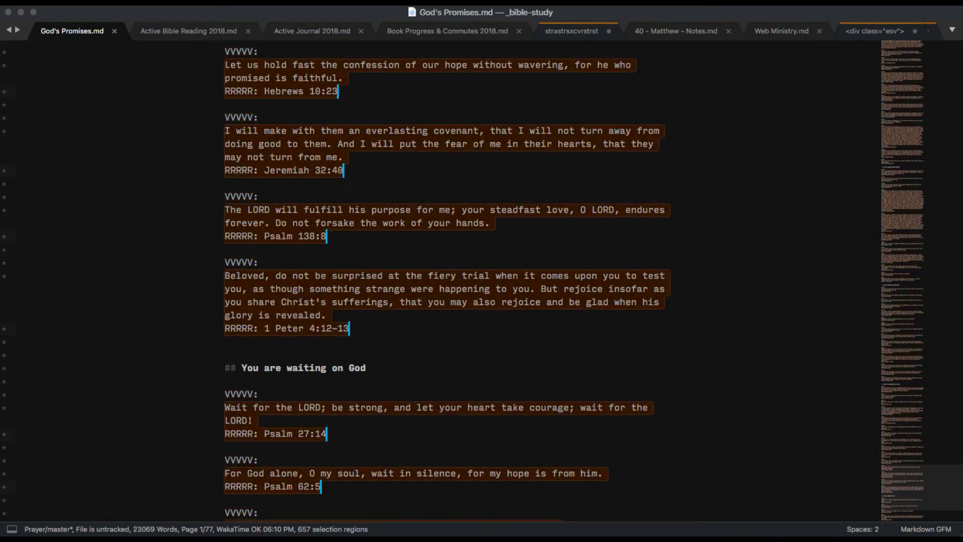
key("alt+shift+Up")
key("alt+shift+Down")
key("shift+Home")
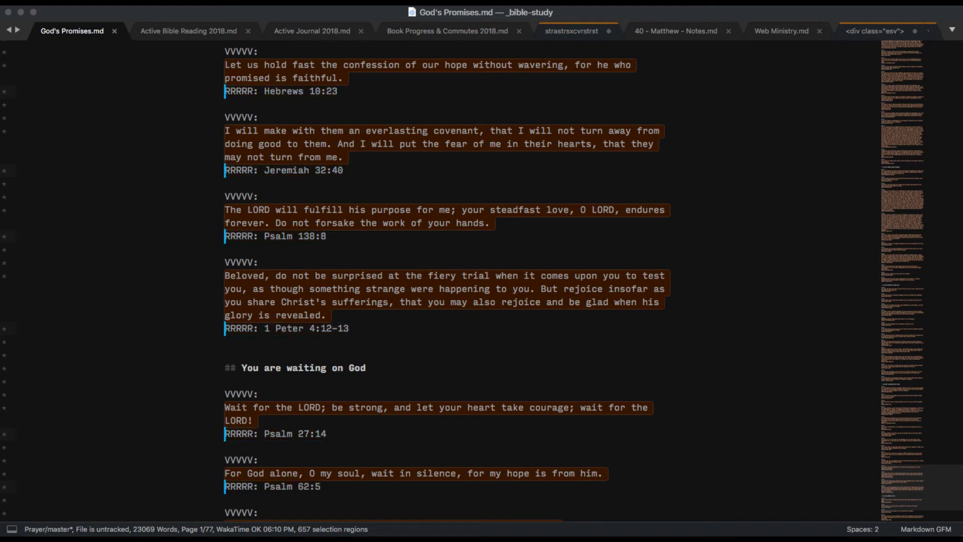
key("Left")
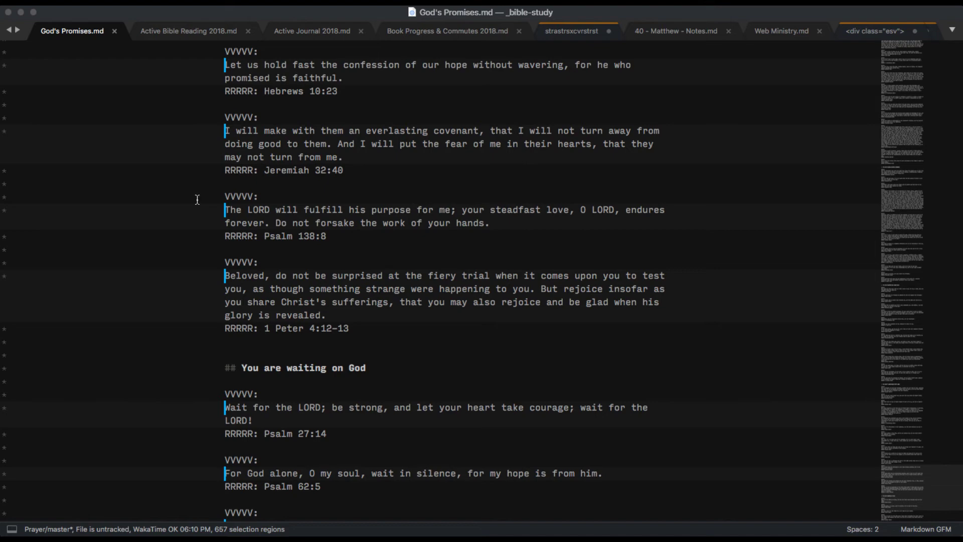
Narrow each selection to the verse text alone, dropping the reference lines.
scroll(301, 213, "down", 1)
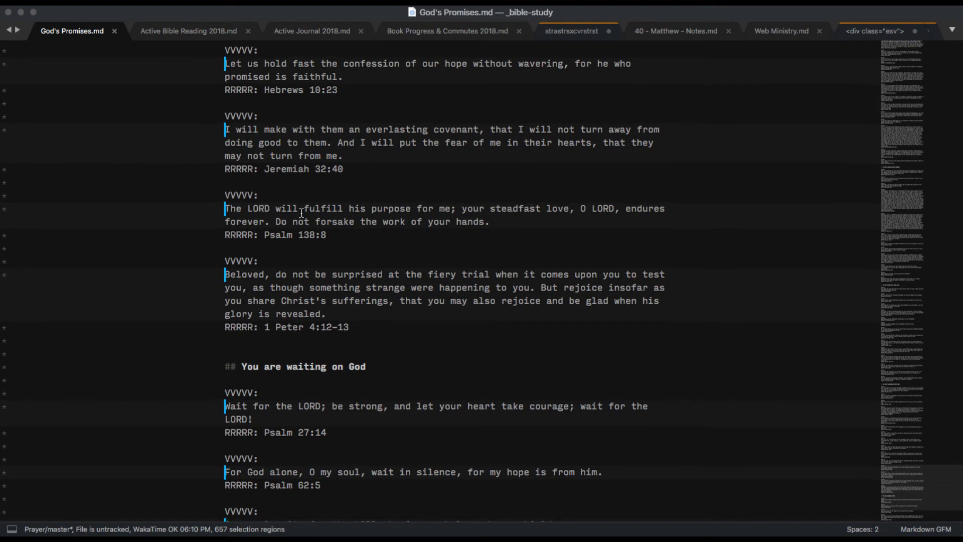
key("alt+shift+Down")
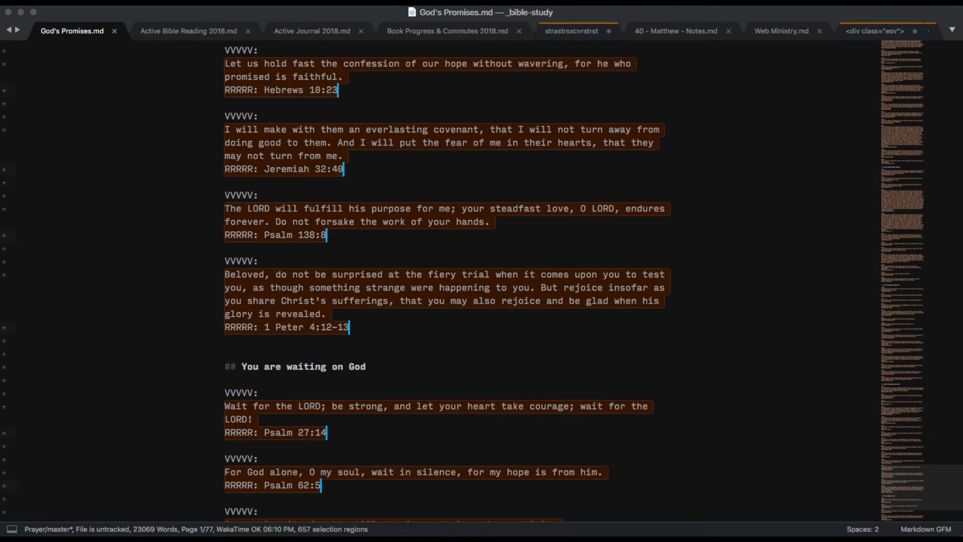
key("super+shift+Left")
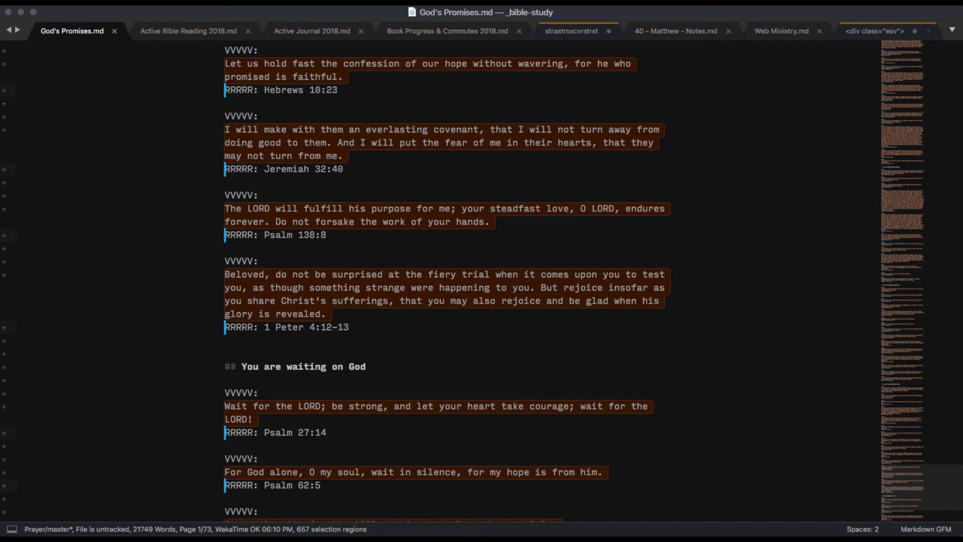
key("shift+Left")
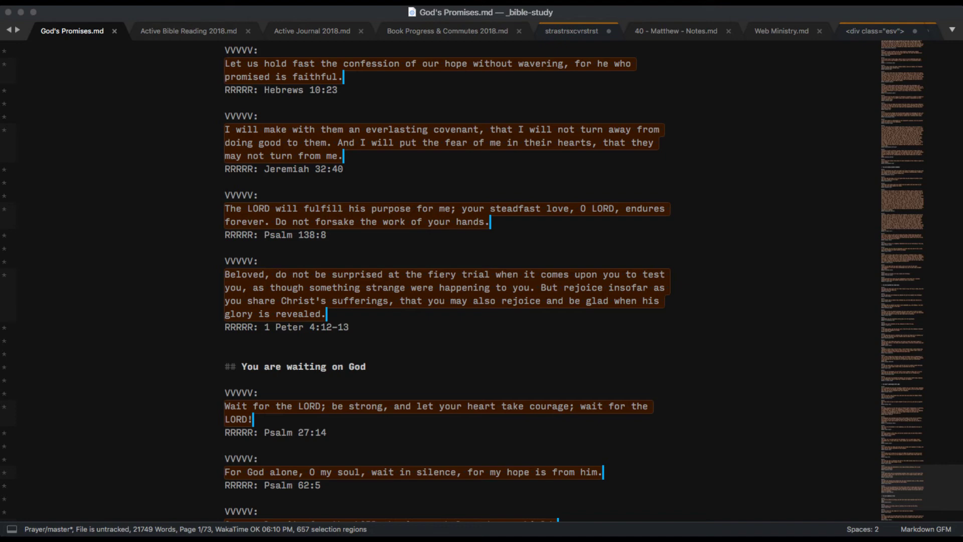
type("\"")
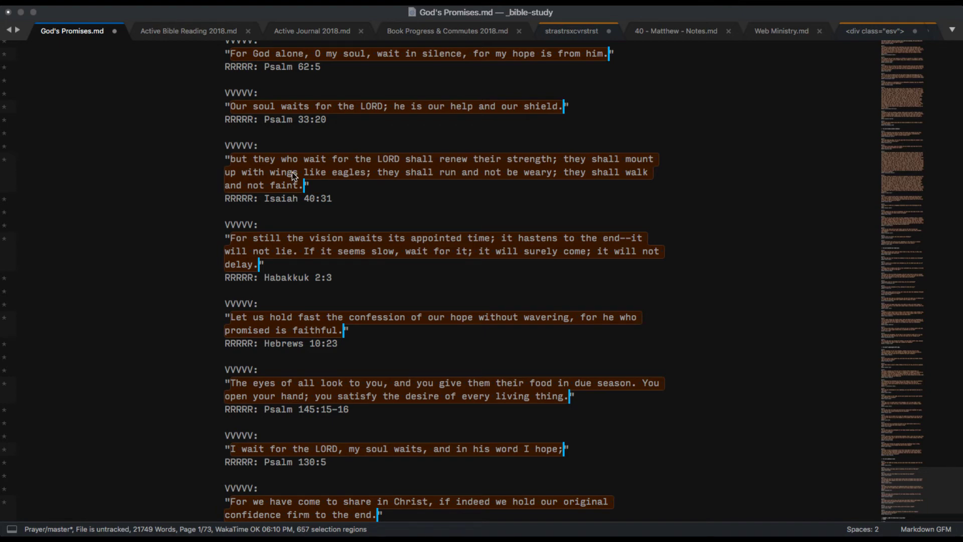
key("End")
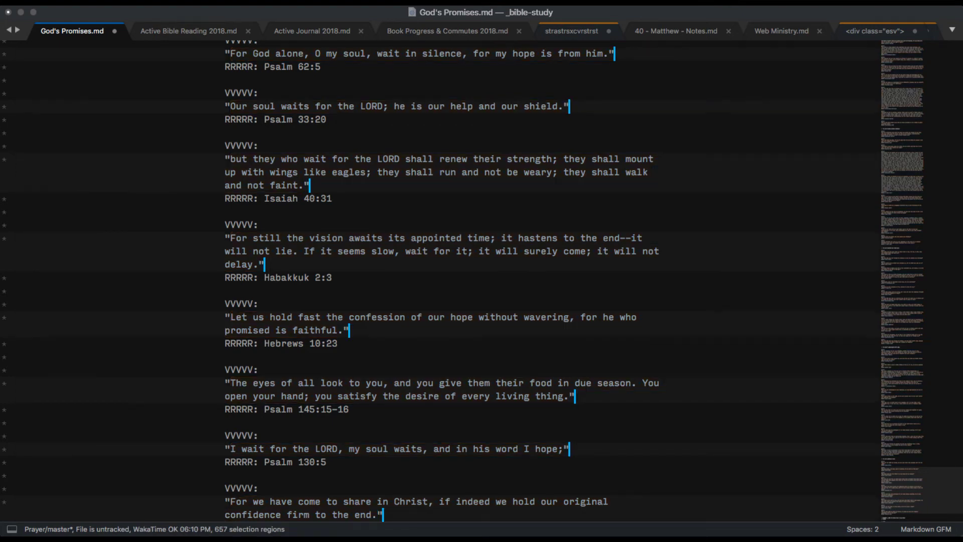
type(",")
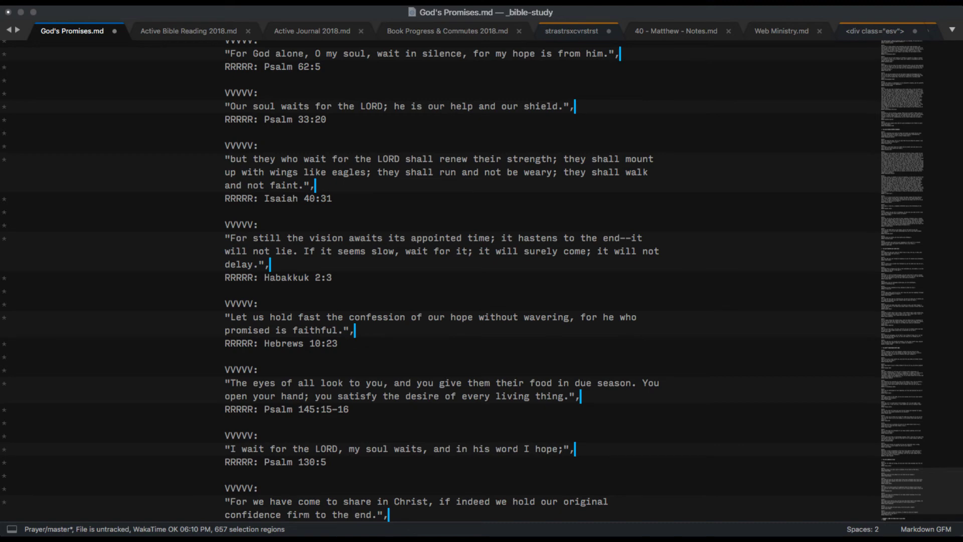
key("super+z")
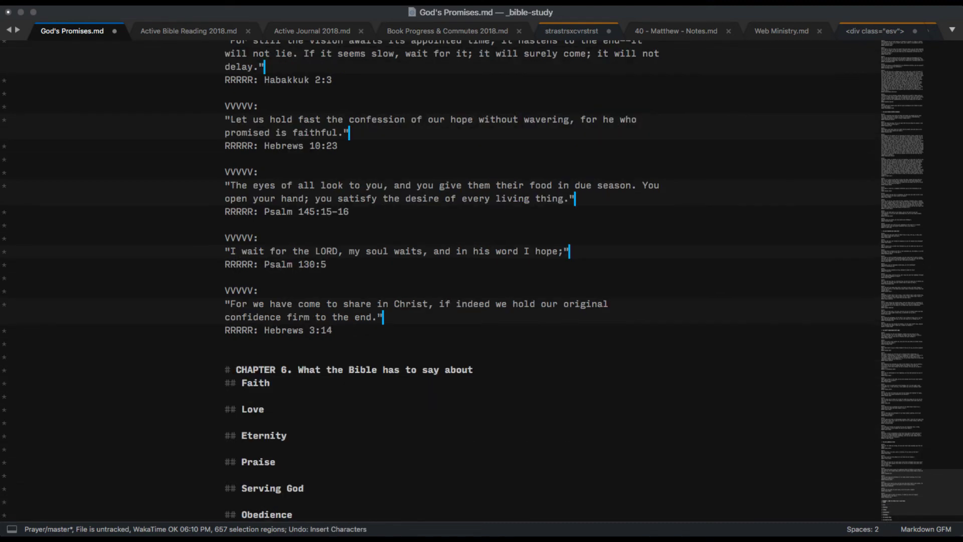
key("super+z")
scroll(421, 278, "up", 5)
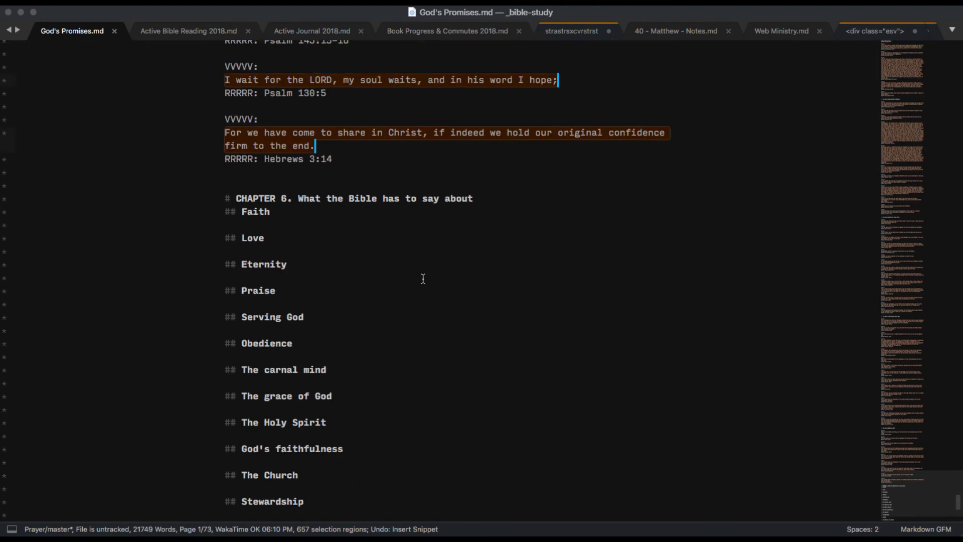
left_click(338, 235)
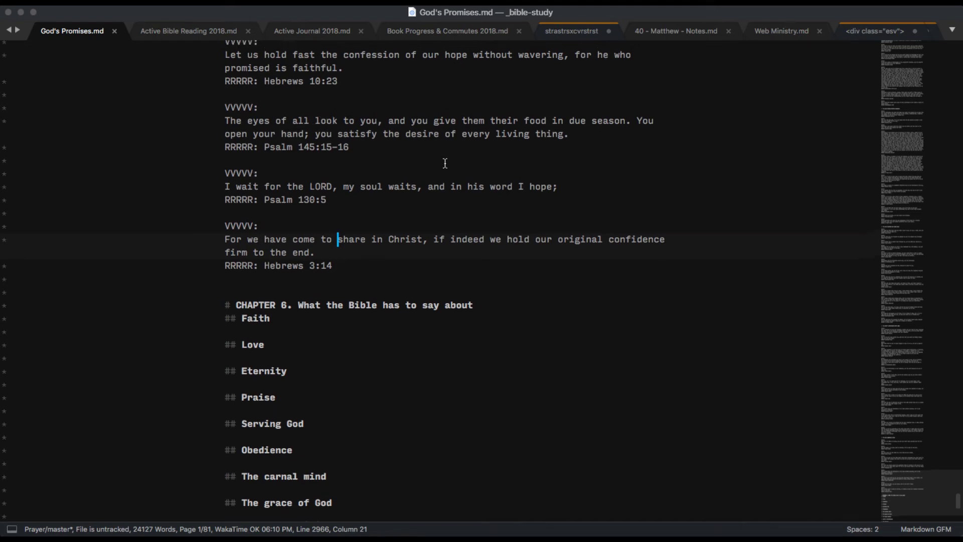
Select all RRRRR: markers, then extend each to its line end to capture references like Hebrews 3:14.
scroll(445, 161, "up", 5)
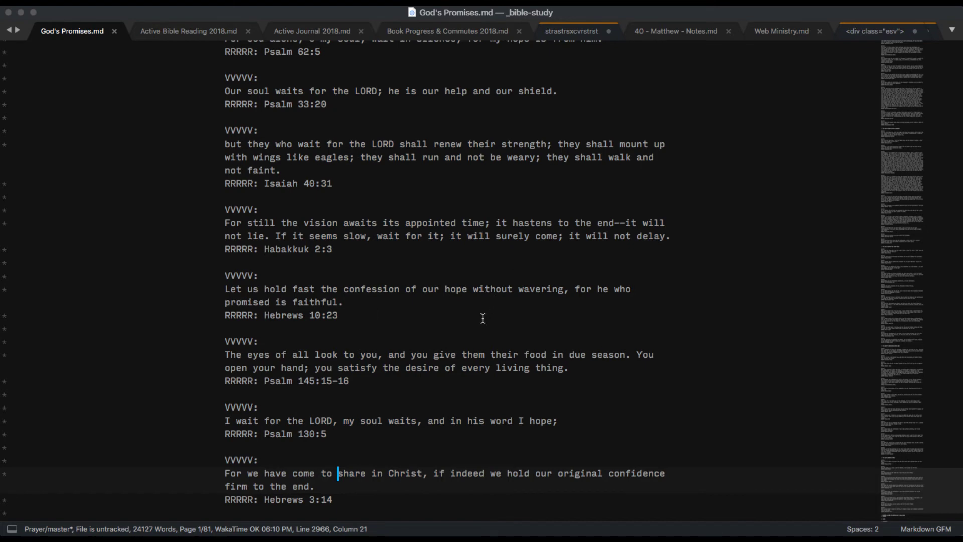
scroll(410, 316, "down", 5)
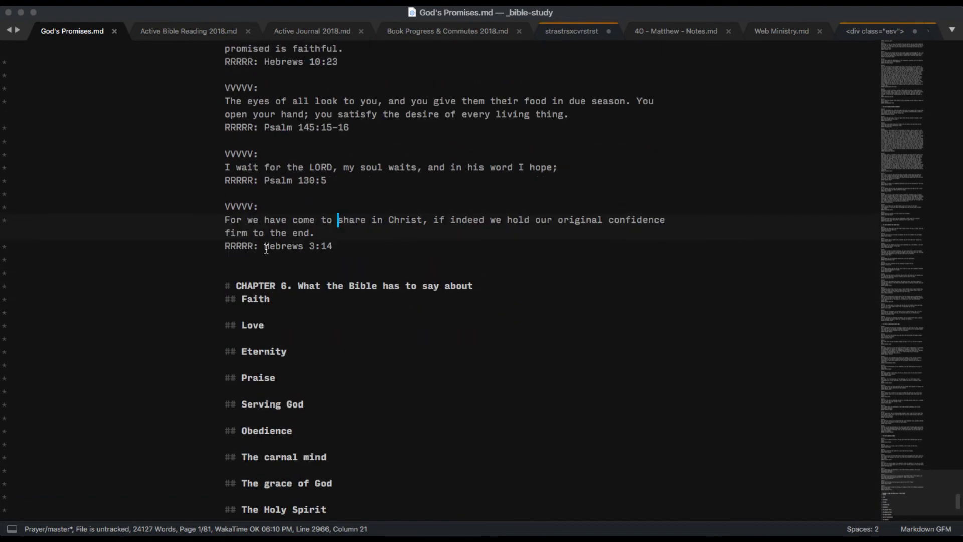
left_click_drag(264, 246, 204, 248)
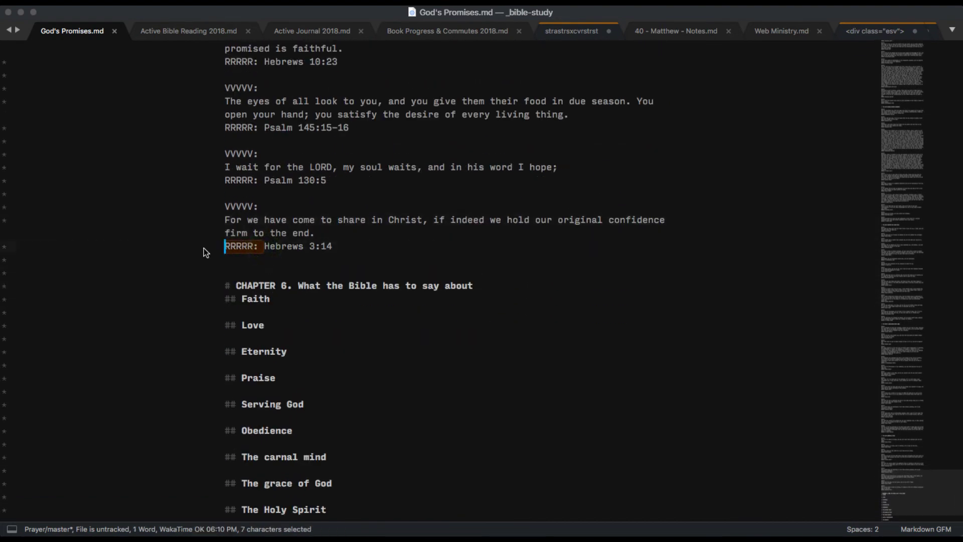
key("ctrl+super+g")
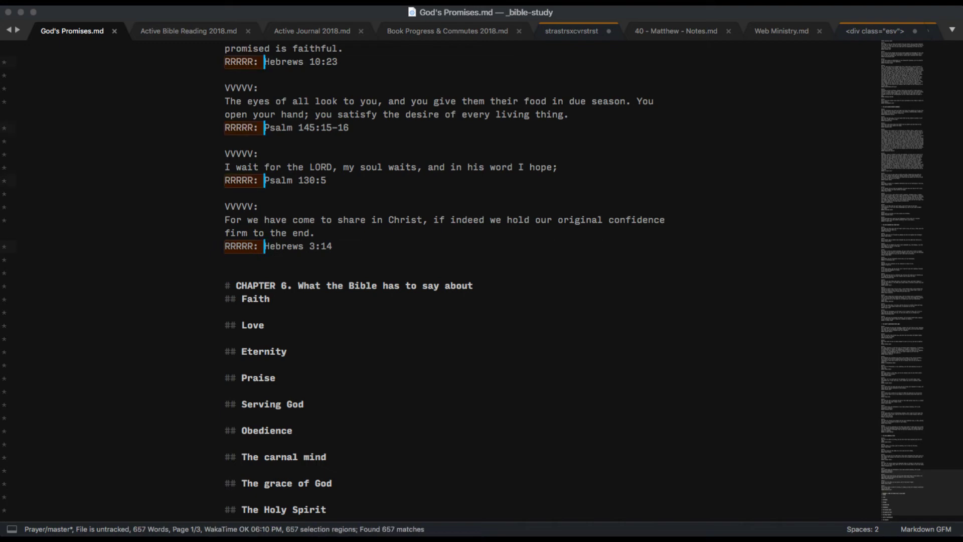
key("Right")
key("shift+super+Right")
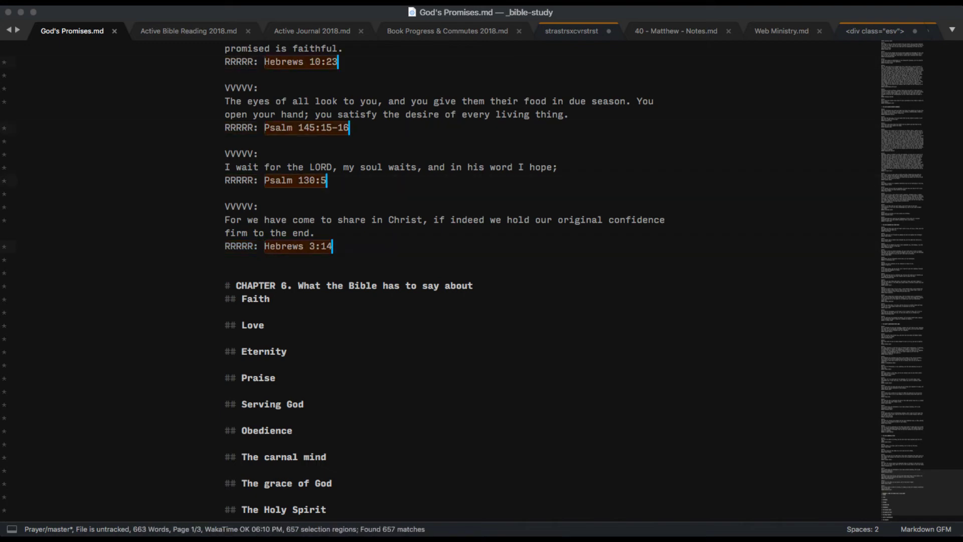
scroll(396, 251, "up", 10)
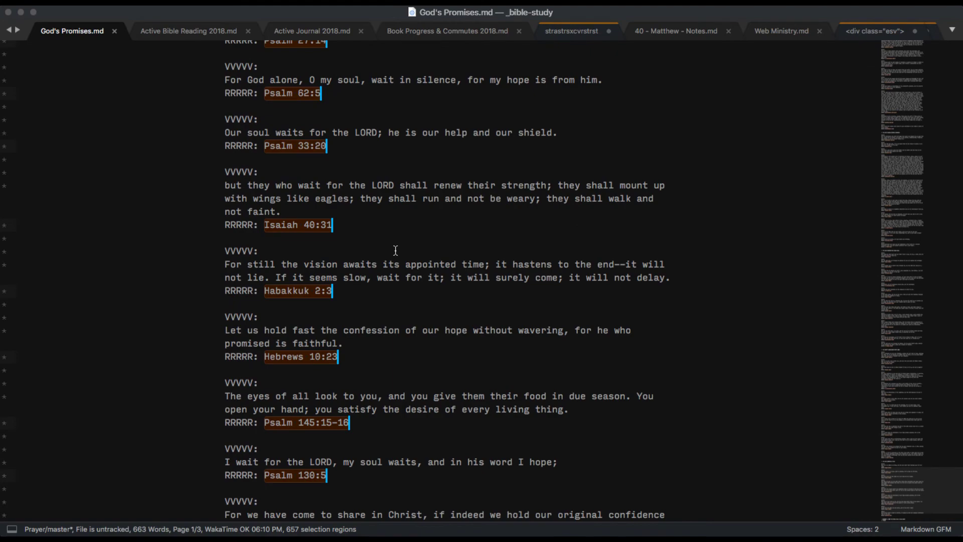
key("super+Tab")
key("super+Tab")
key("super+Tab")
Review the esv Run Script's Python code in the _Bible workflow and cancel without changes.
key("super+shift+Tab")
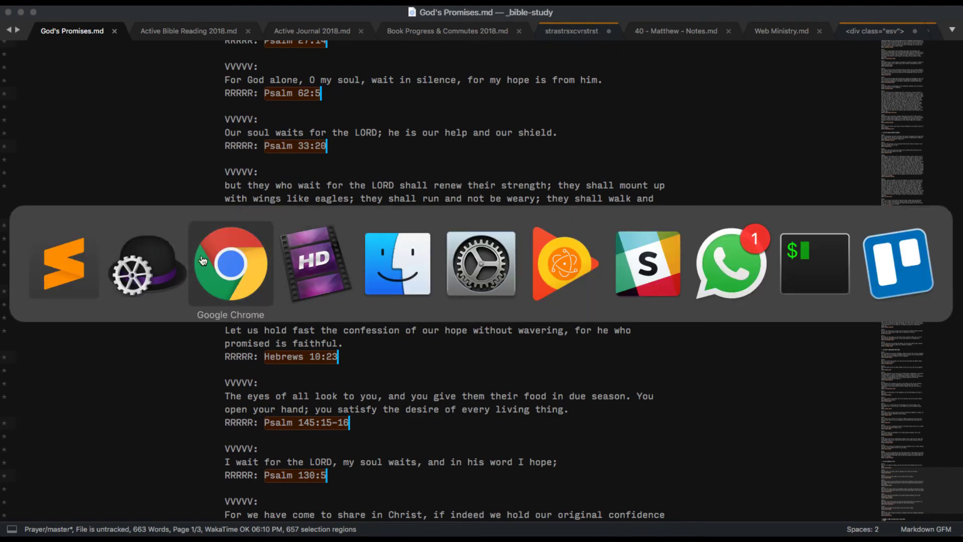
key("super+shift+Tab")
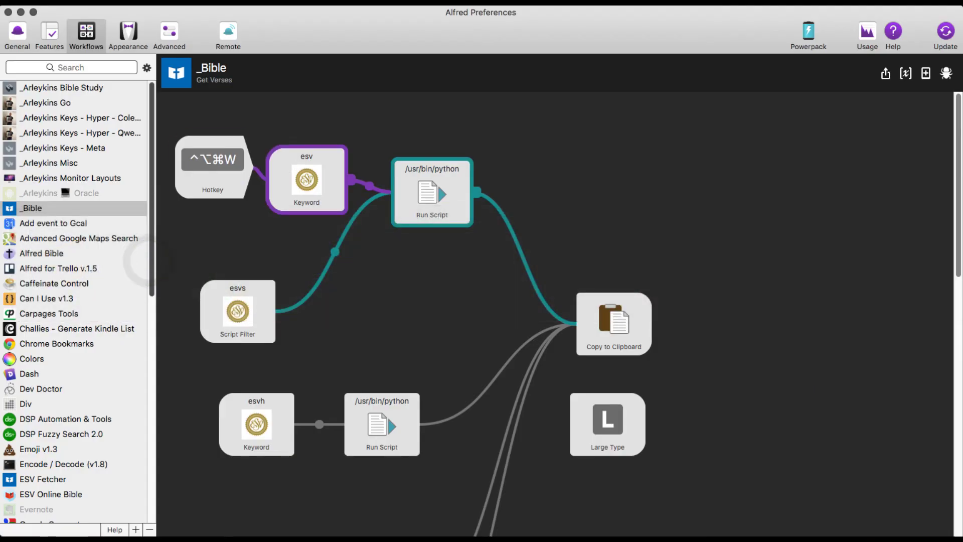
key("alt+space")
double_click(449, 178)
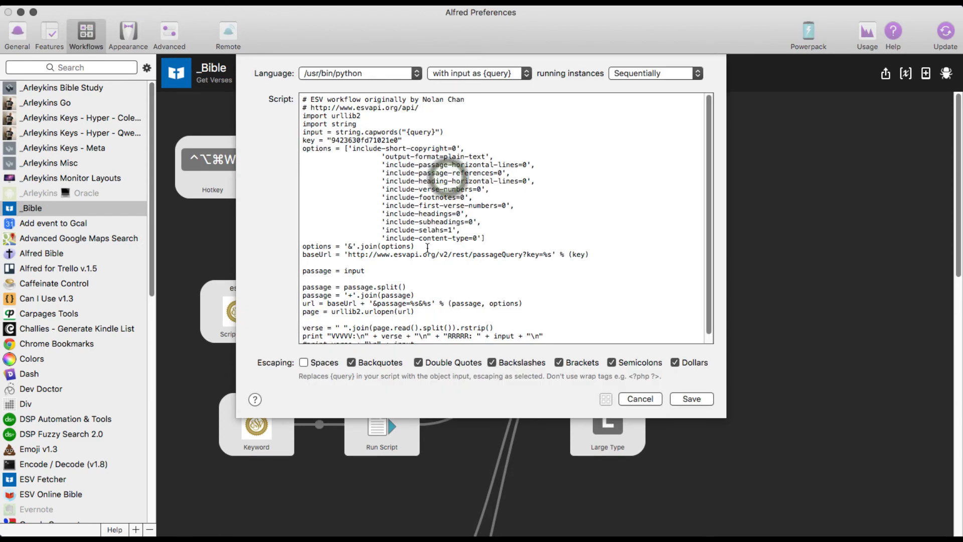
scroll(448, 178, "down", 1)
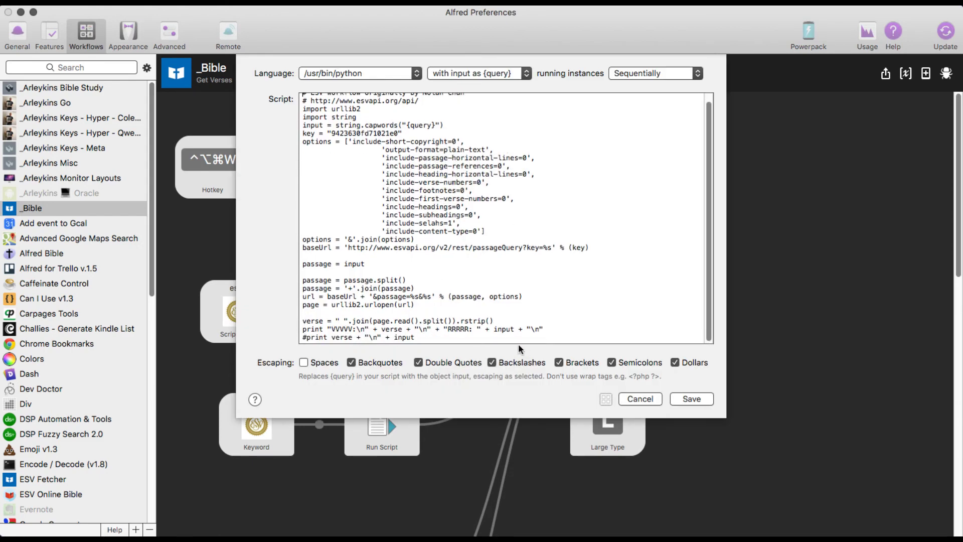
left_click(638, 399)
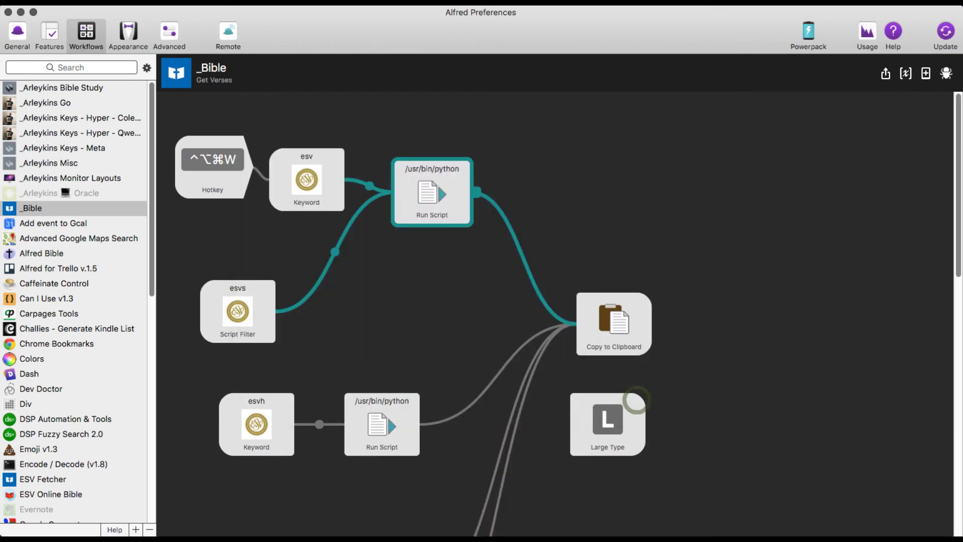
scroll(83, 395, "down", 5)
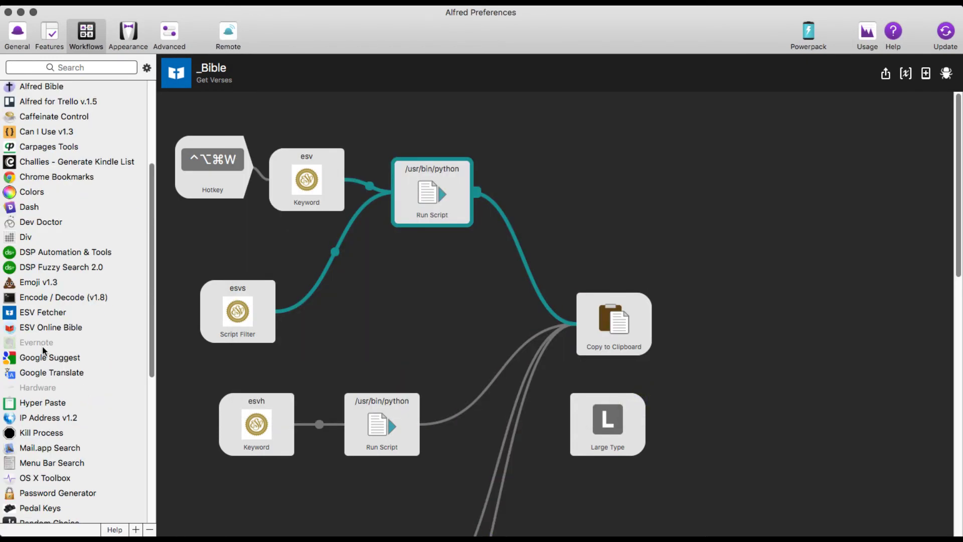
Reveal the ESV Online Bible workflow folder in Finder and open ESVPassageFilter.py with Sublime Text.
left_click(42, 326)
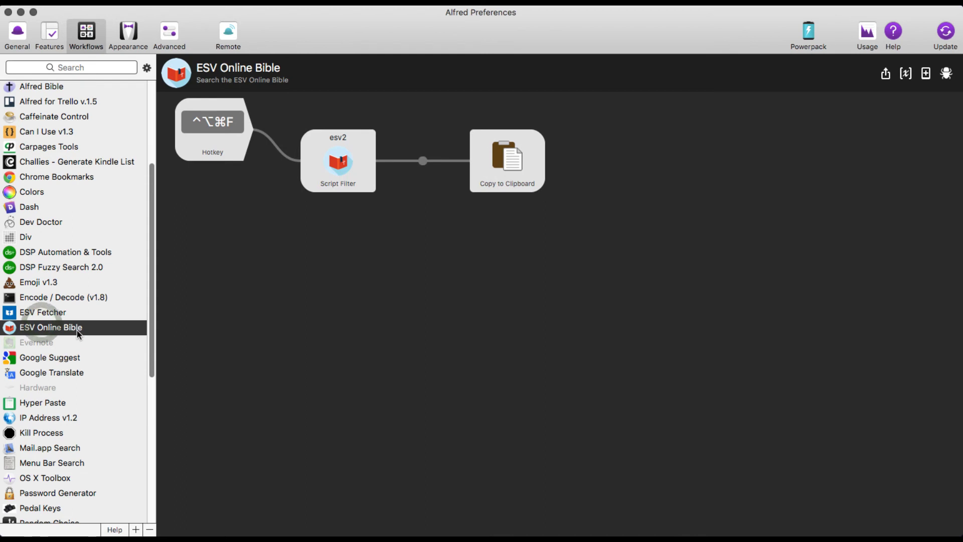
right_click(77, 330)
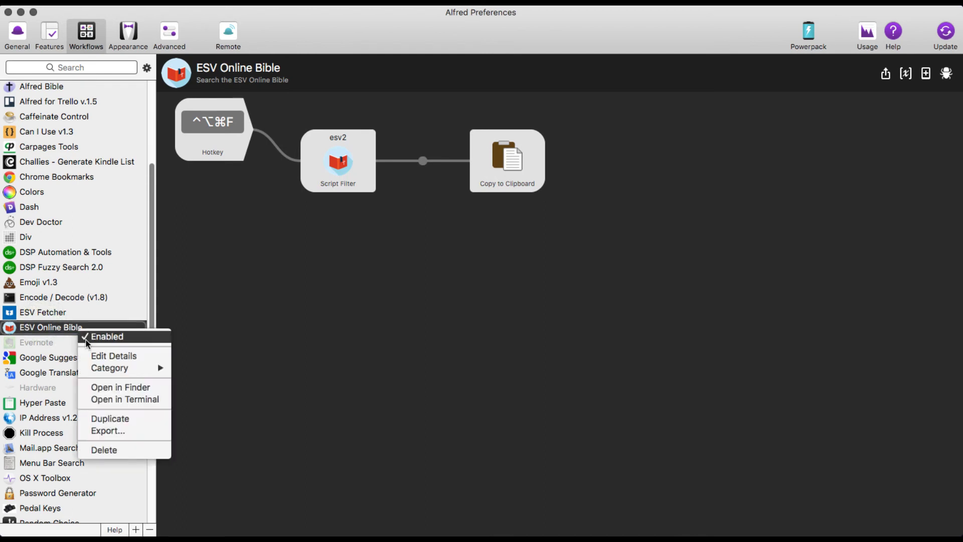
left_click(114, 390)
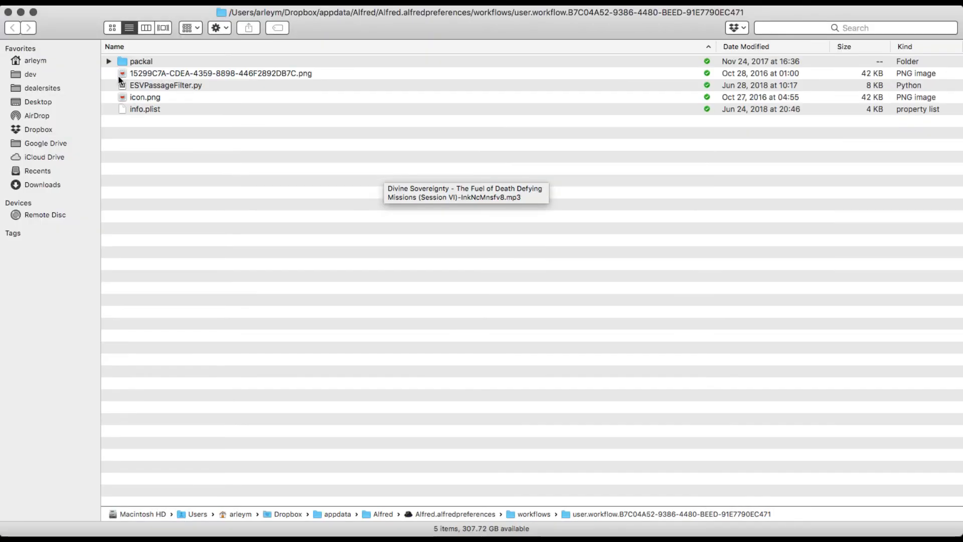
left_click(172, 88)
right_click(172, 88)
mouse_move(247, 105)
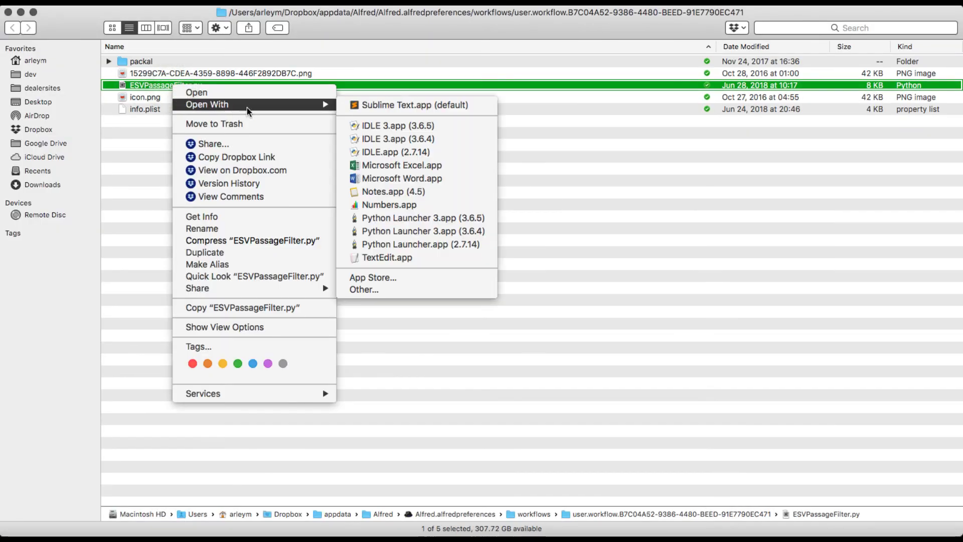
left_click(374, 105)
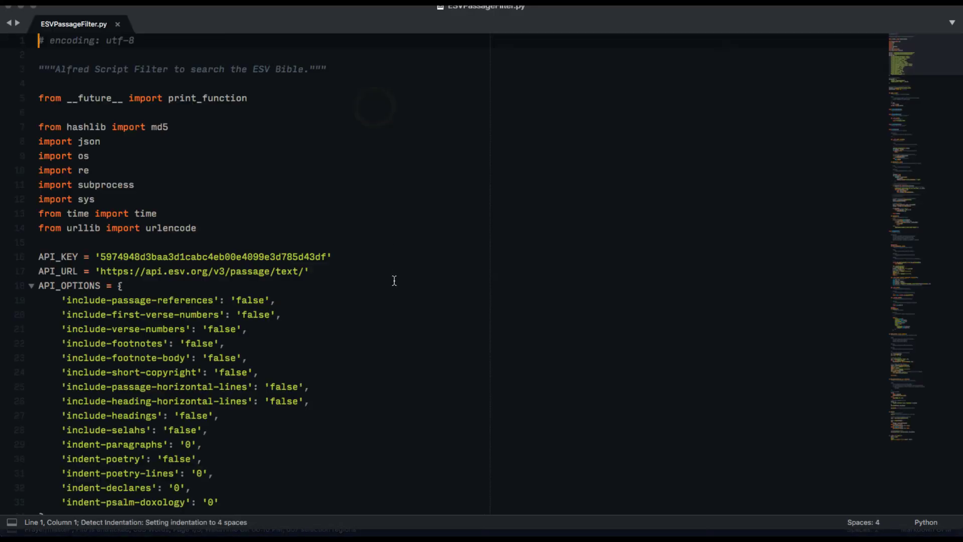
Scroll ESVPassageFilter.py and search for 'vvv' to find the VVVVV/RRRRR marker code.
scroll(276, 280, "down", 2)
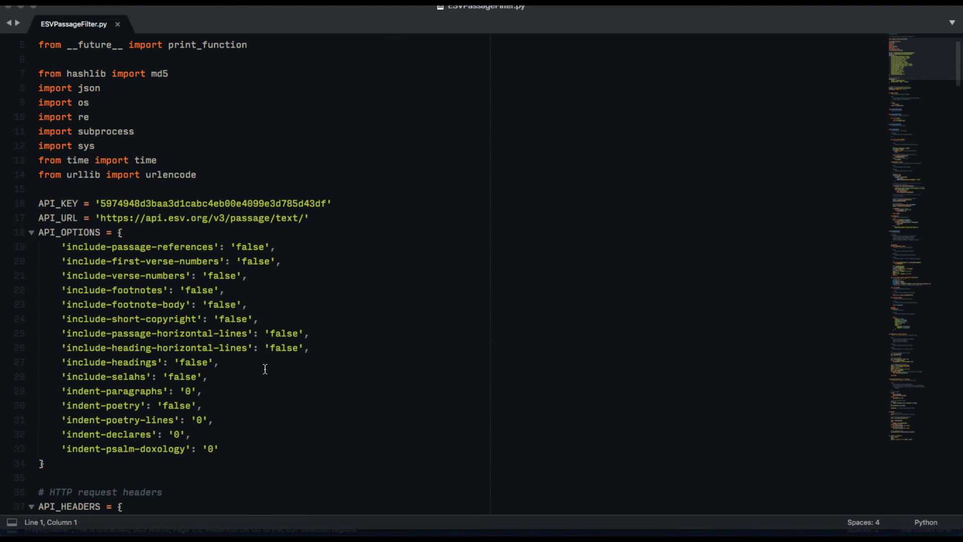
scroll(265, 368, "down", 15)
scroll(265, 368, "down", 11)
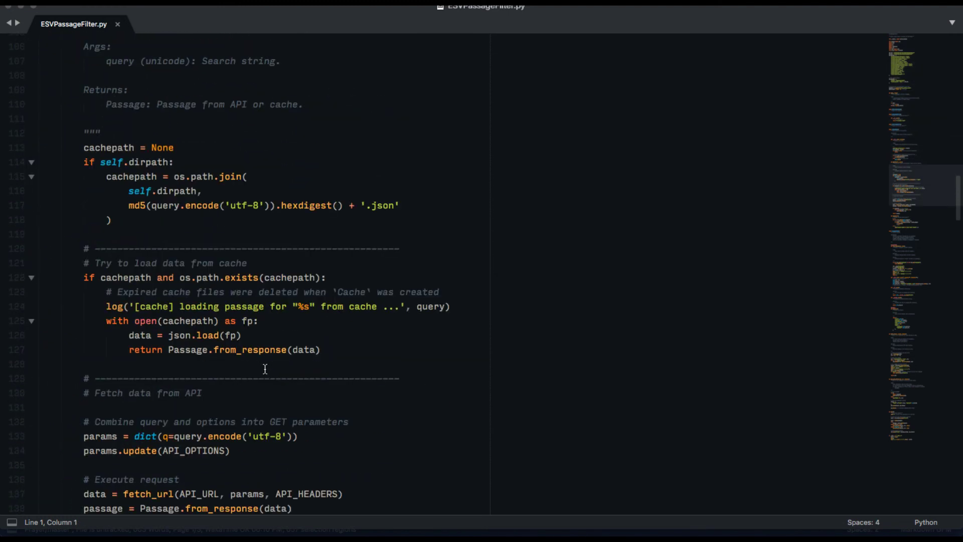
key("super+f")
type("vvv")
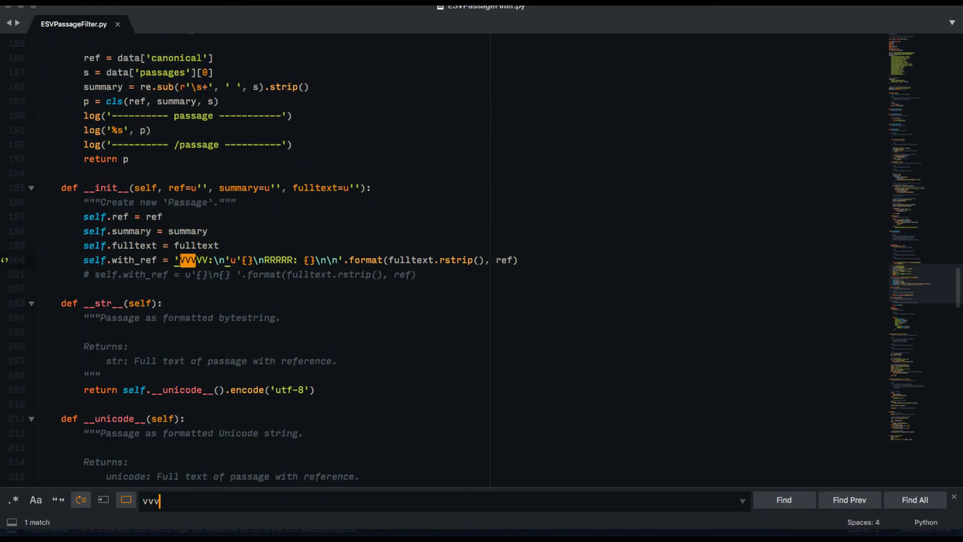
Bring up the aText typing accelerator page in Chrome.
left_click(143, 336)
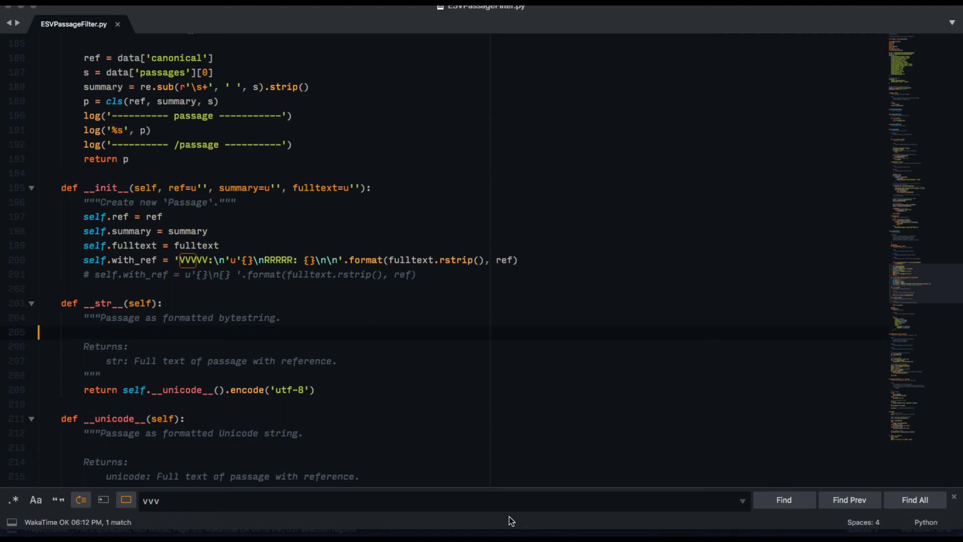
key("super+Tab")
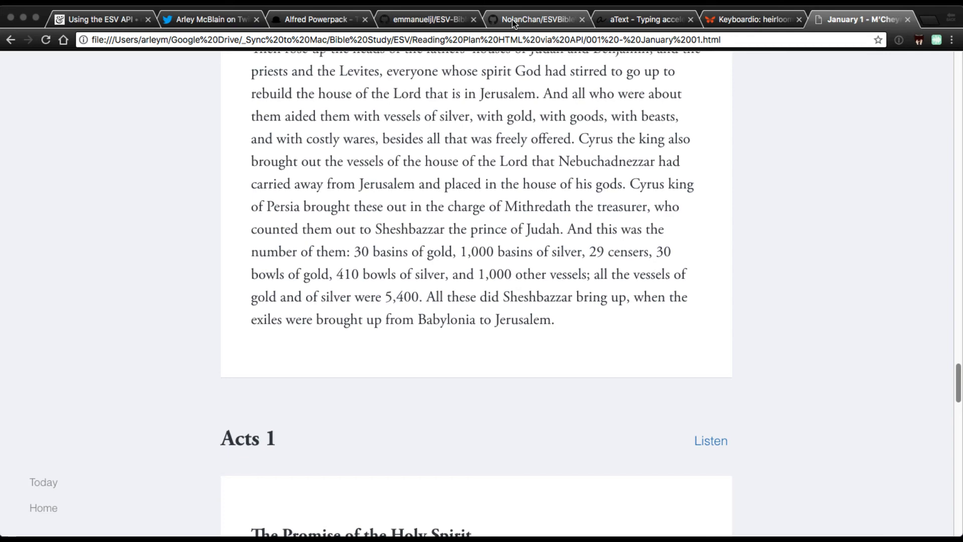
left_click(640, 19)
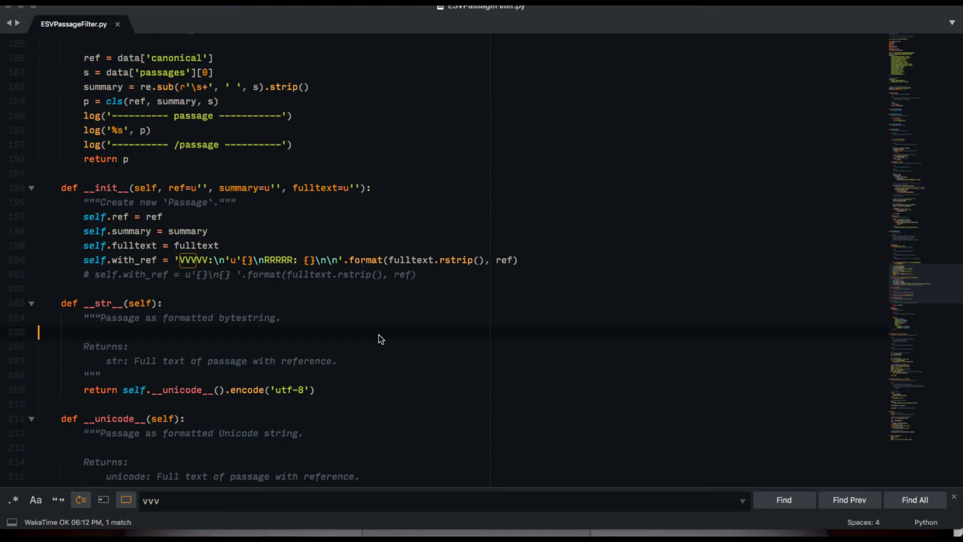
In a new note, write 'Isaiah Jeremiah Hebrews Proverbs' on line 3 using autocompletion.
key("super+Tab")
key("super+n")
key("Return")
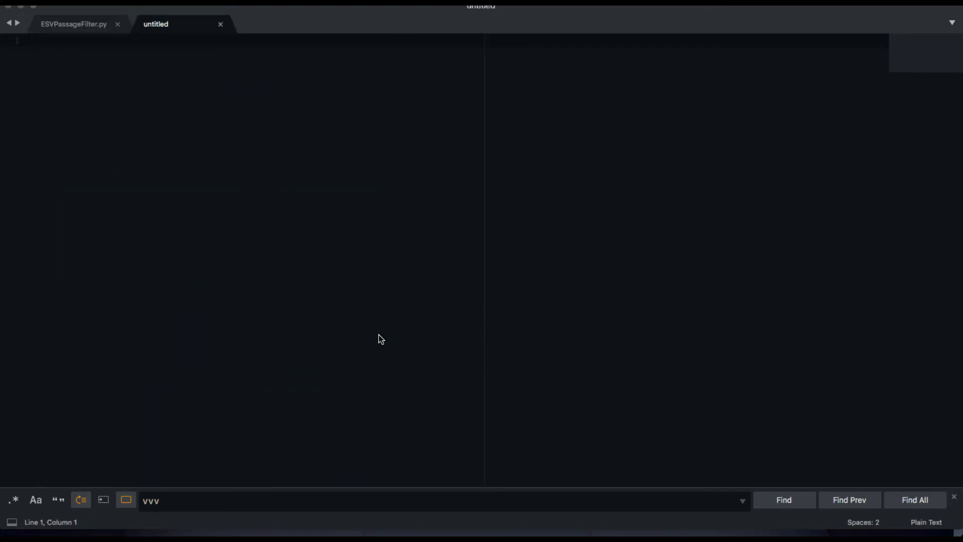
key("Return")
type("Isaiah")
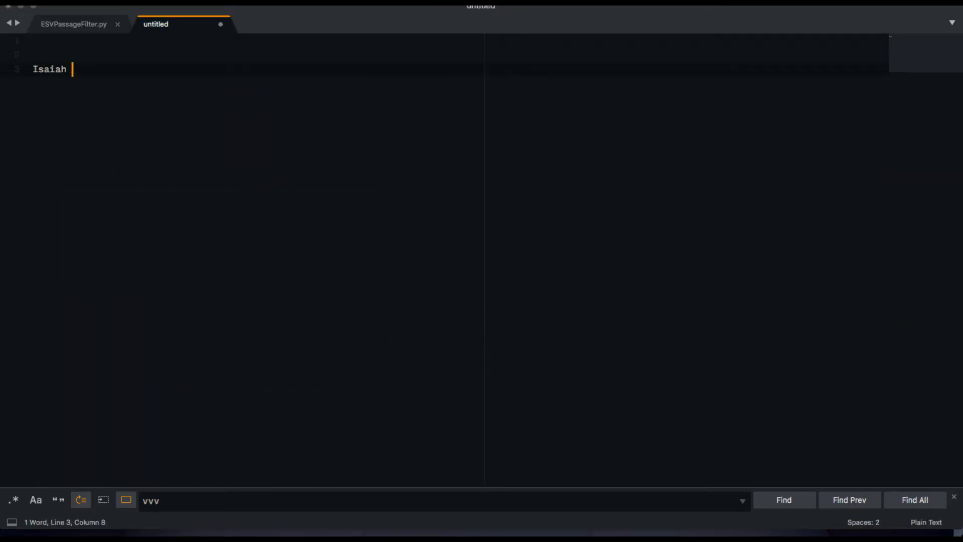
type(" Jeremiah")
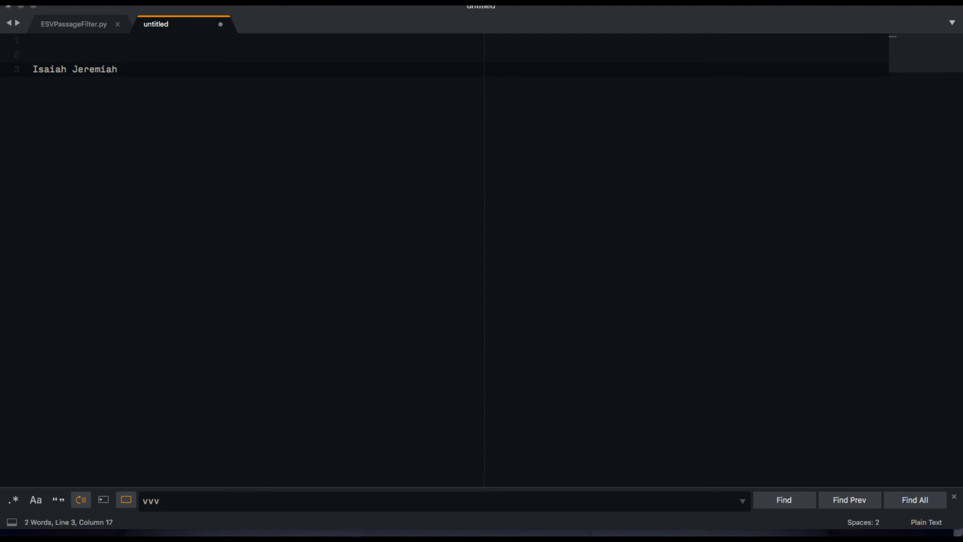
type("he")
key("Tab")
type("prov")
key("Tab")
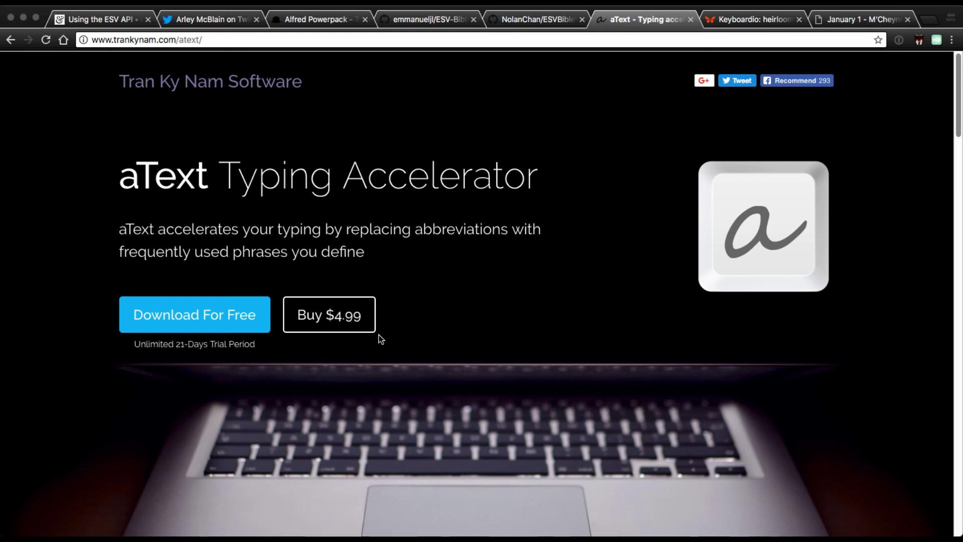
Show the Keyboardio Model 01 keyboard product page and scroll down it.
left_click(730, 19)
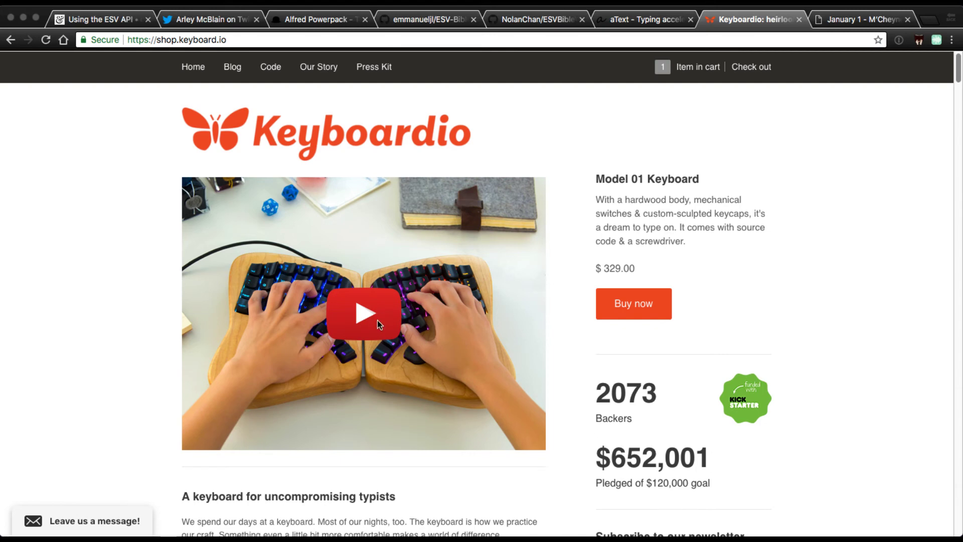
scroll(377, 320, "down", 10)
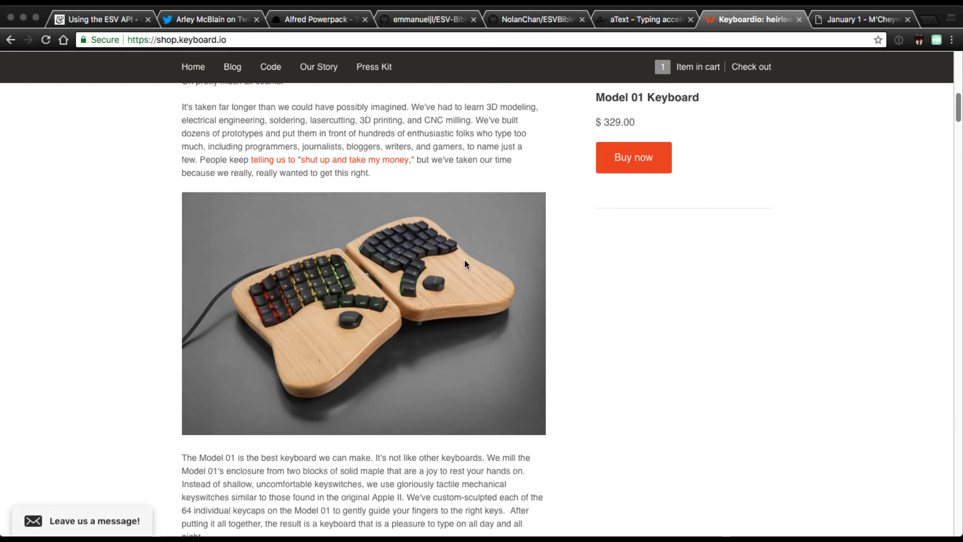
Insert the Isaiah 41:10 passage below the book names using the Alfred ESV search.
key("super+Tab")
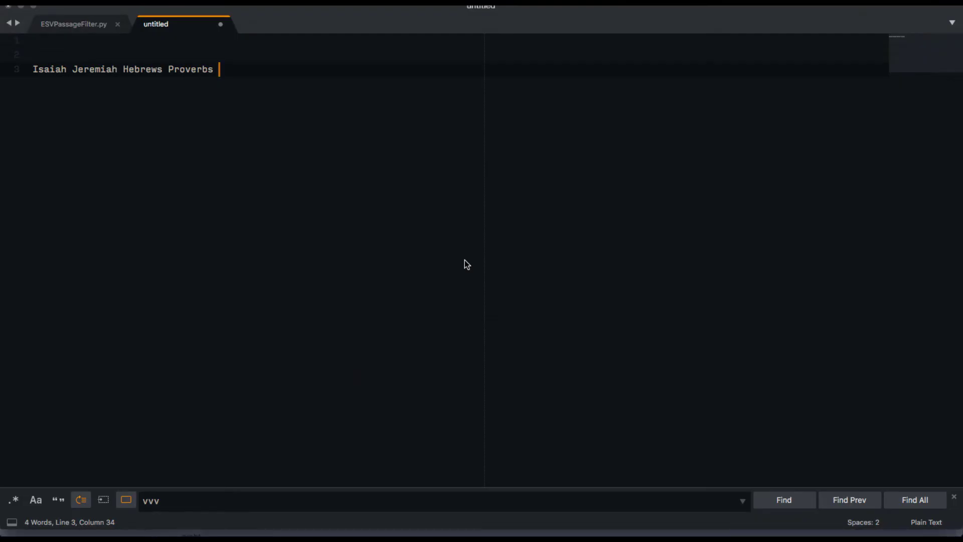
key("Return")
key("Return")
key("alt+space")
type("Isaiah ")
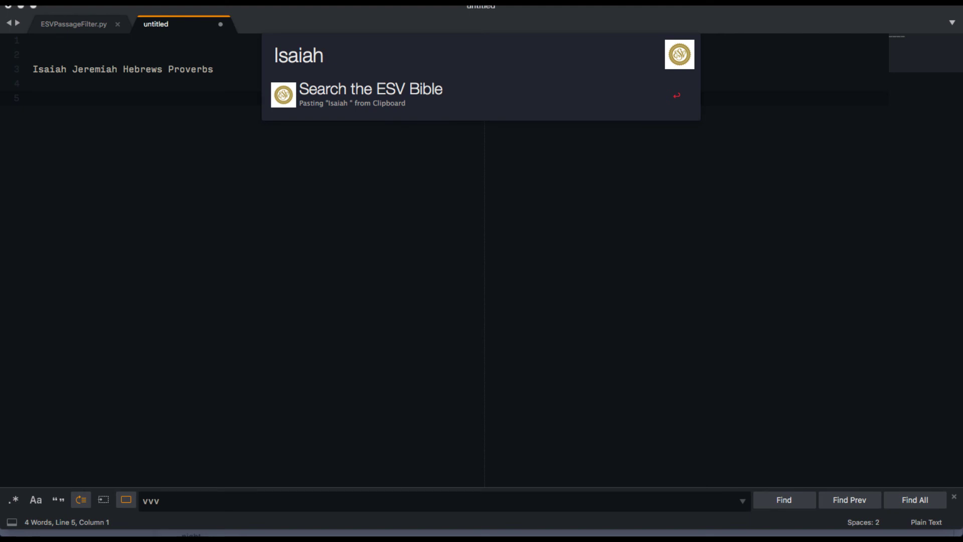
type("41:10")
key("Return")
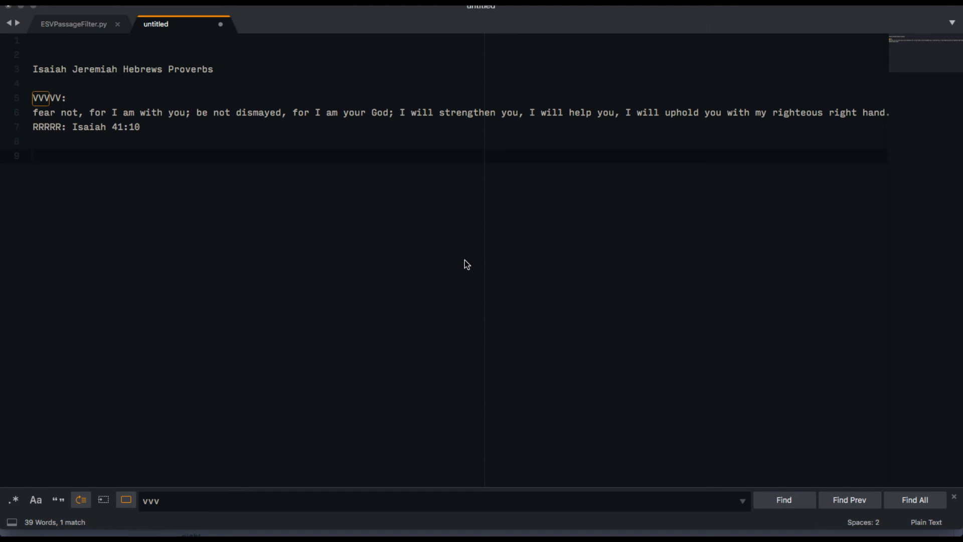
key("super+Tab")
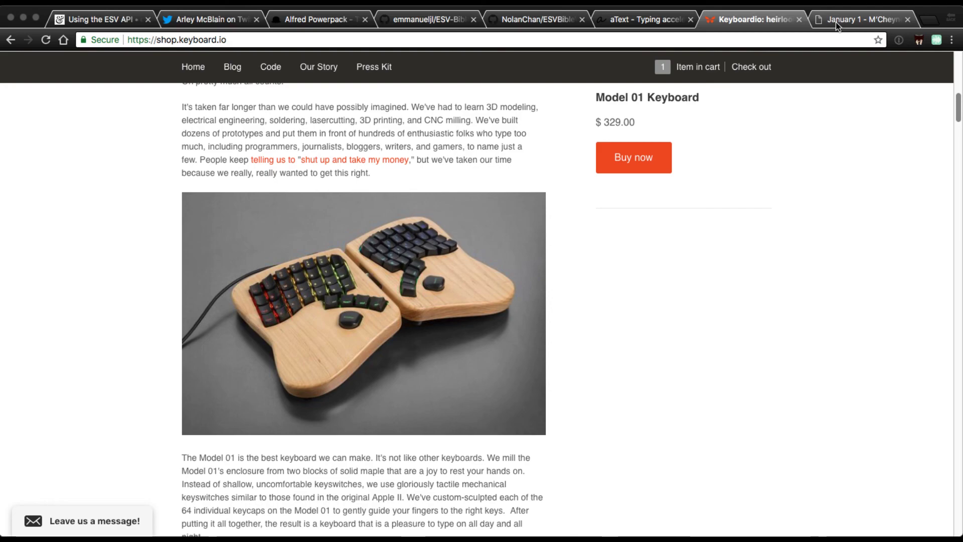
Return from Chrome to the Sublime Text note holding Isaiah 41:10.
key("super+Tab")
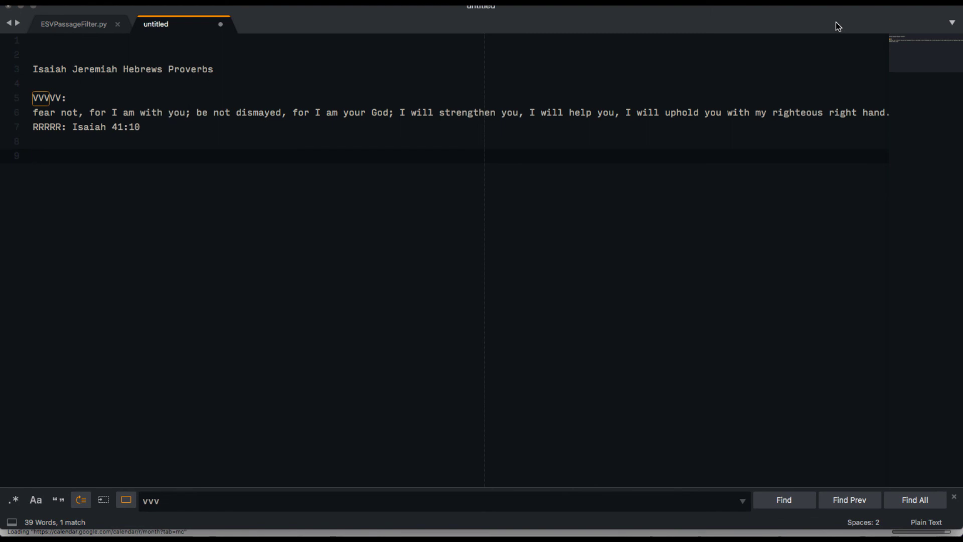
Copy 'I am with you;' from the Isaiah 41:10 line and select it in Alfred's clipboard history.
key("super+alt+c")
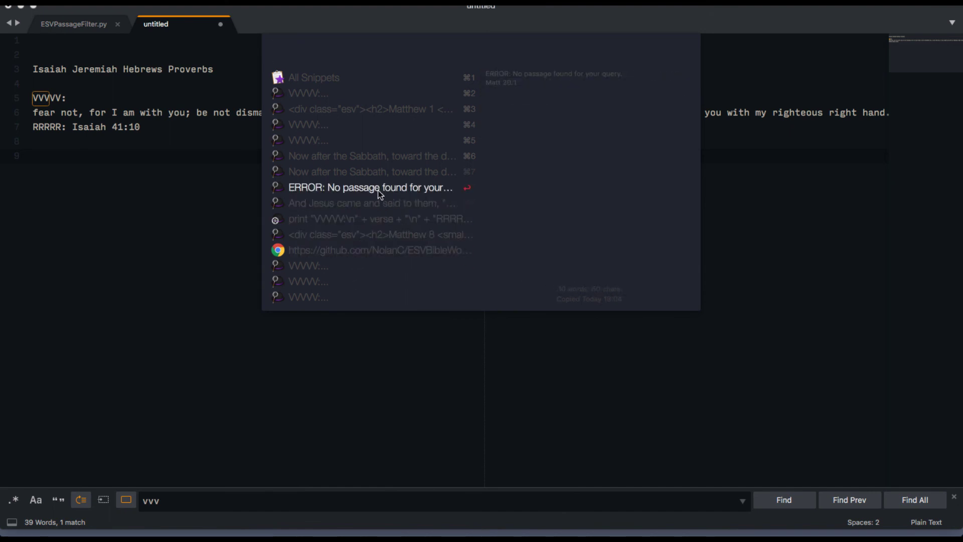
left_click(151, 220)
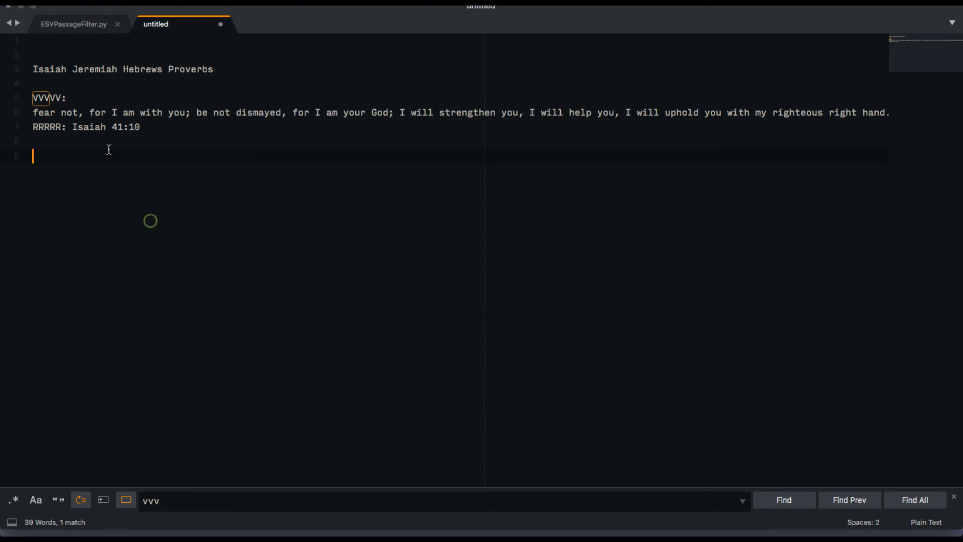
left_click_drag(112, 112, 191, 115)
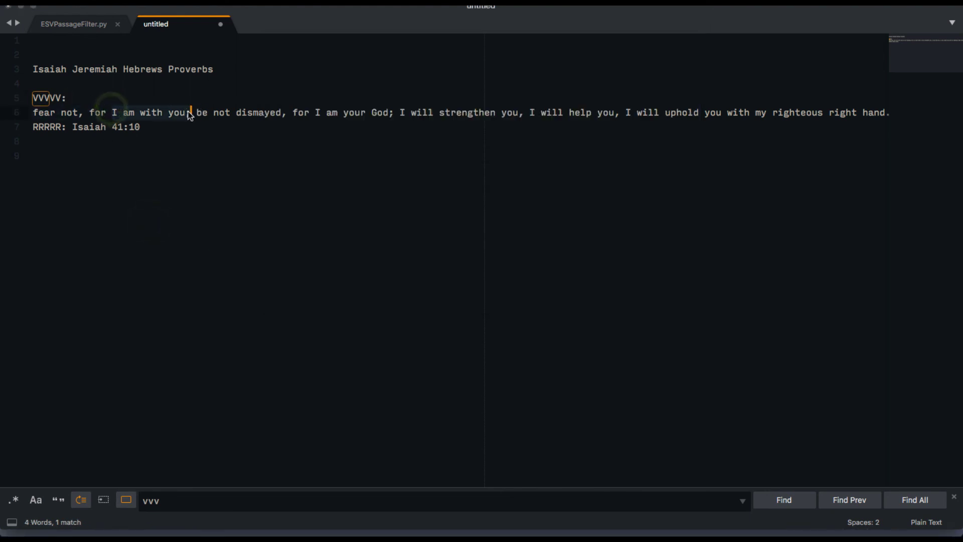
key("super+c")
key("alt+super+c")
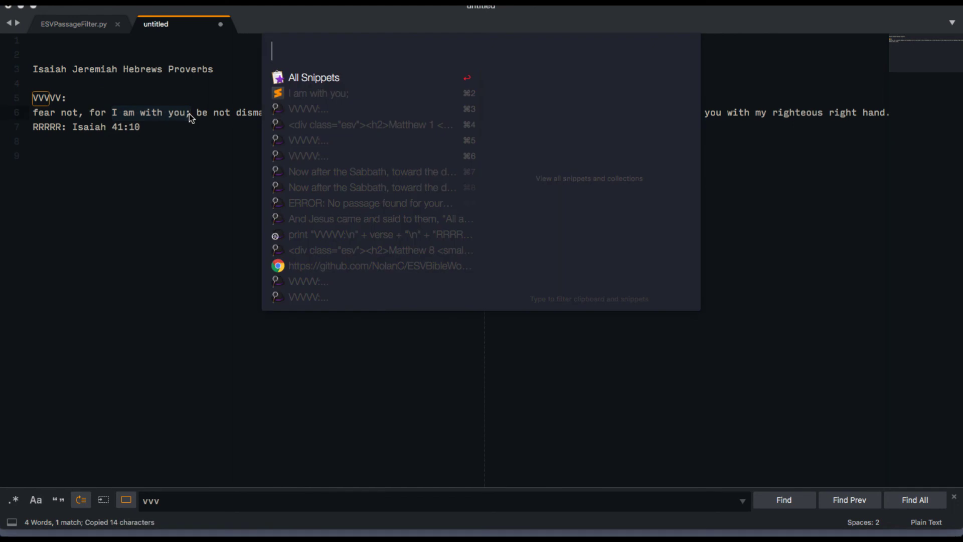
left_click(280, 95)
key("super+Tab")
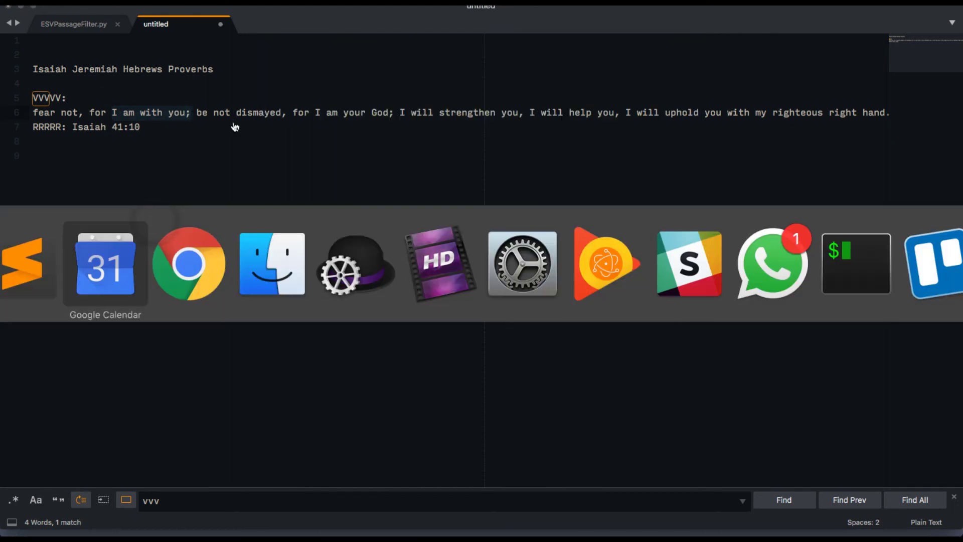
left_click(375, 271)
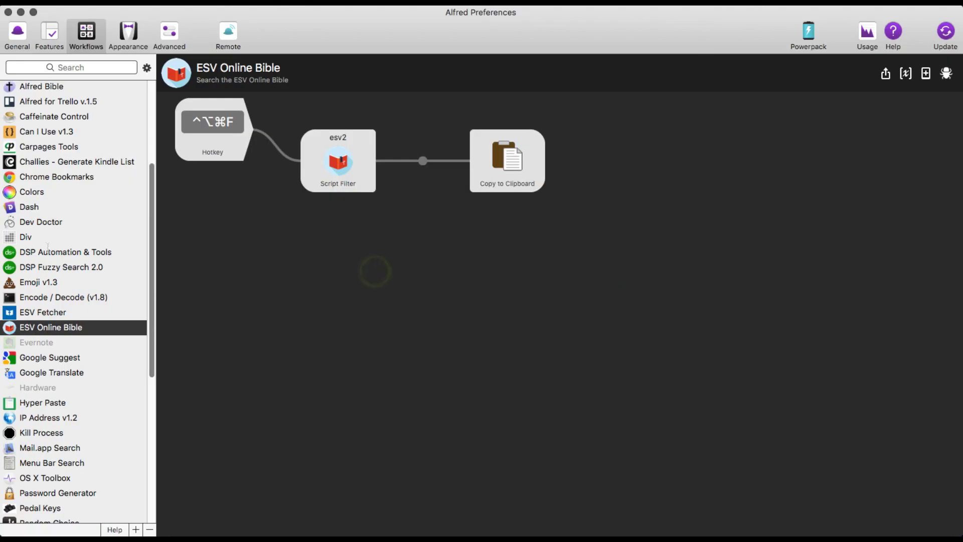
scroll(73, 254, "up", 5)
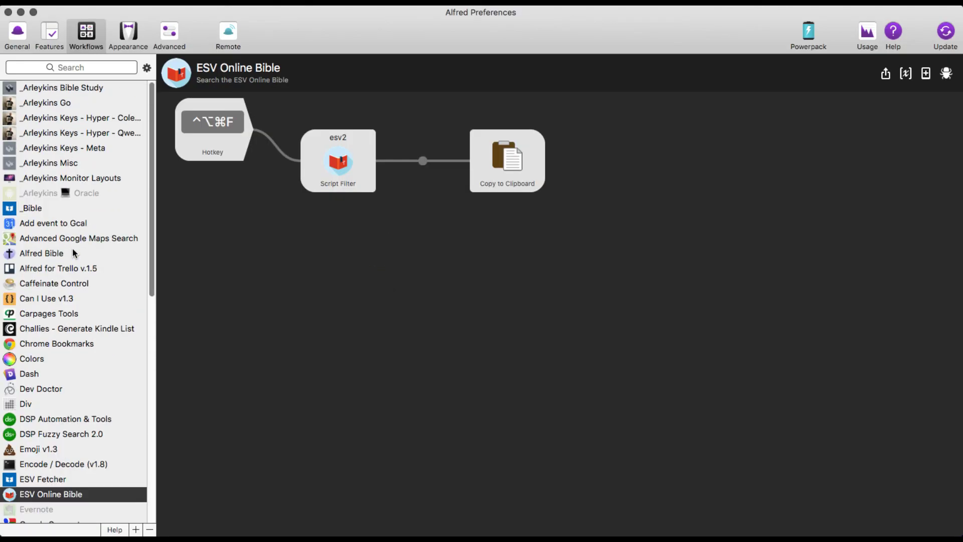
scroll(50, 326, "down", 4)
left_click(45, 425)
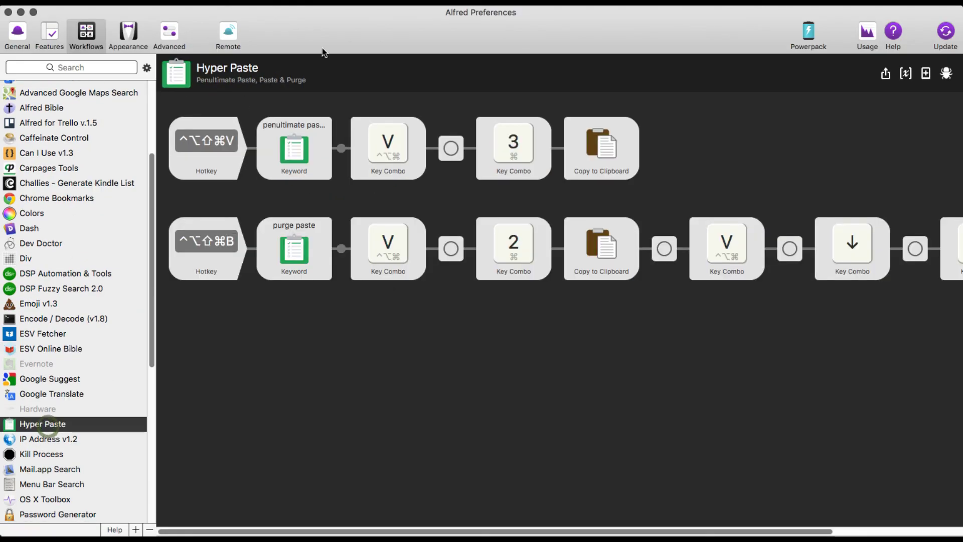
left_click(425, 122)
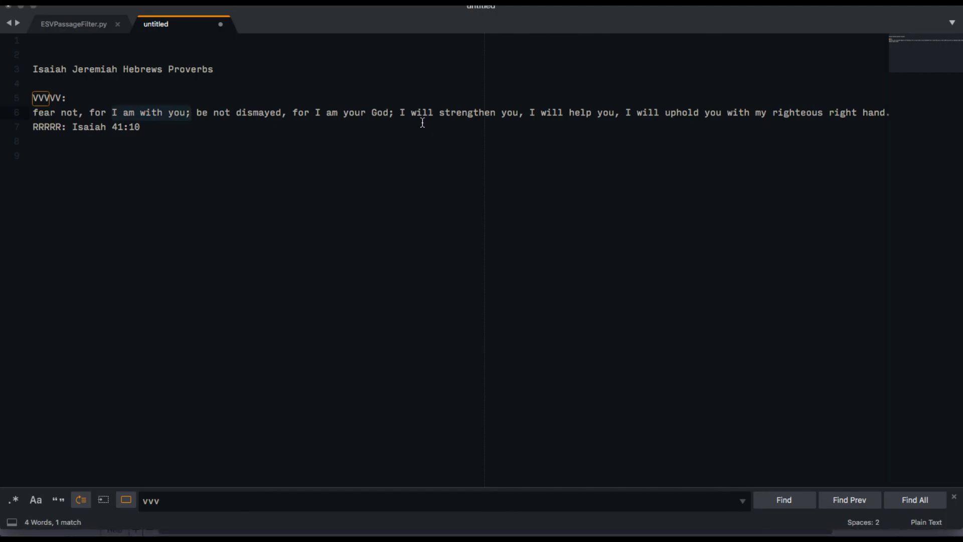
Paste 'I am with you;' on its own line, then paste the Isaiah 41:10 block again below it.
key("Down")
key("Down")
key("Down")
key("super+v")
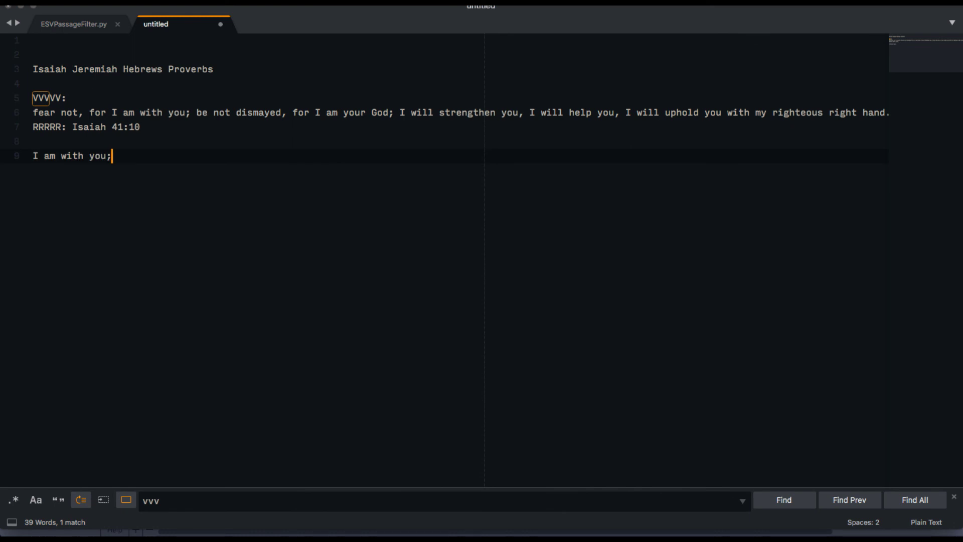
key("Return")
key("super+v")
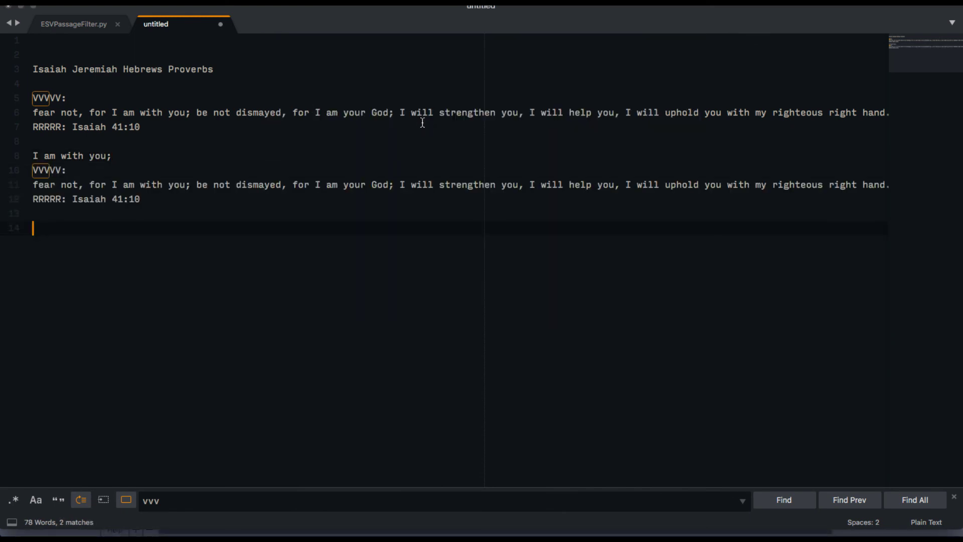